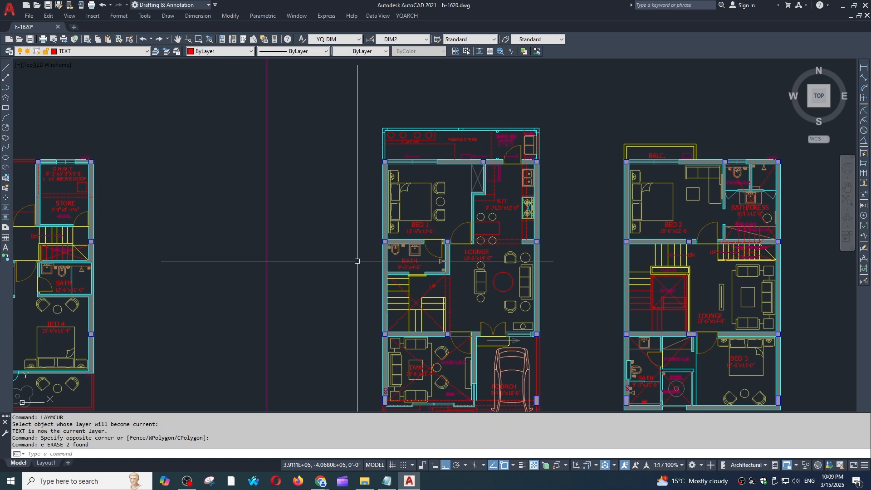
Examine the ground-floor plan around BED 1, the kitchen and the lounge
{"action": "scroll", "coordinate": [422, 245], "scroll_direction": "down", "scroll_amount": 2}
{"action": "scroll", "coordinate": [439, 263], "scroll_direction": "down", "scroll_amount": 2}
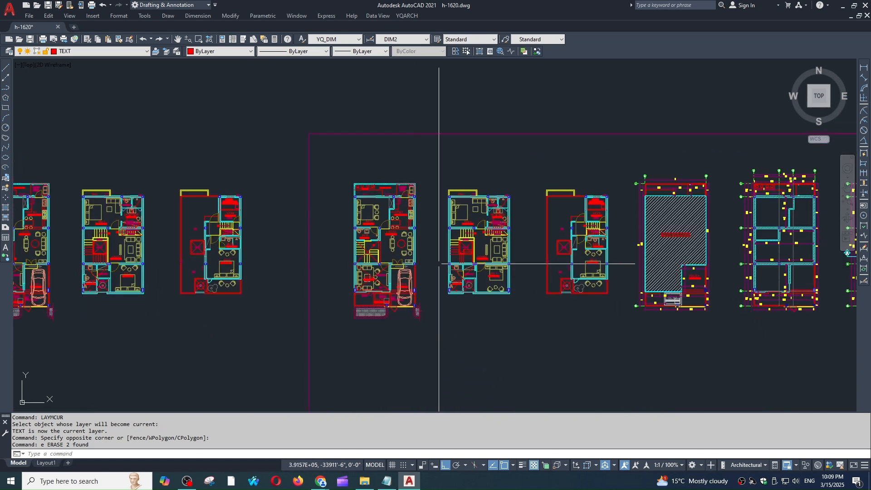
{"action": "scroll", "coordinate": [398, 234], "scroll_direction": "up", "scroll_amount": 4}
{"action": "middle_click_drag", "start_coordinate": [432, 262], "coordinate": [480, 273]}
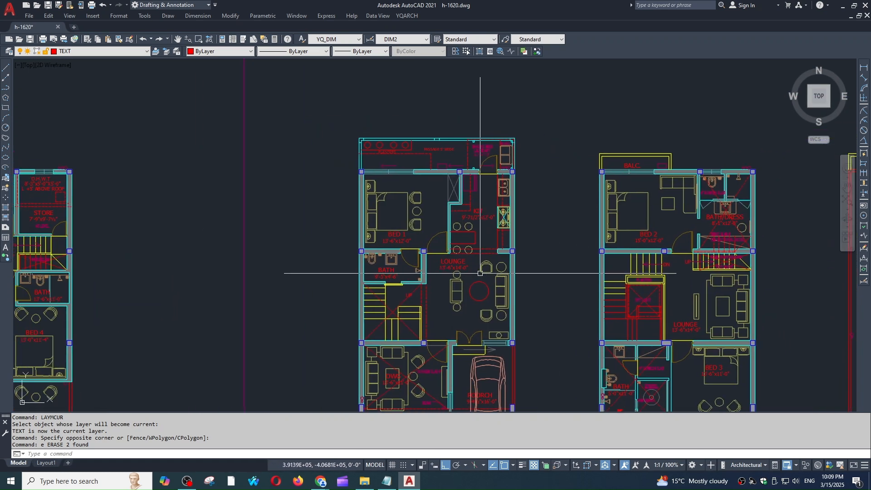
{"action": "scroll", "coordinate": [480, 273], "scroll_direction": "up", "scroll_amount": 5}
{"action": "scroll", "coordinate": [472, 247], "scroll_direction": "down", "scroll_amount": 4}
{"action": "scroll", "coordinate": [501, 248], "scroll_direction": "up", "scroll_amount": 3}
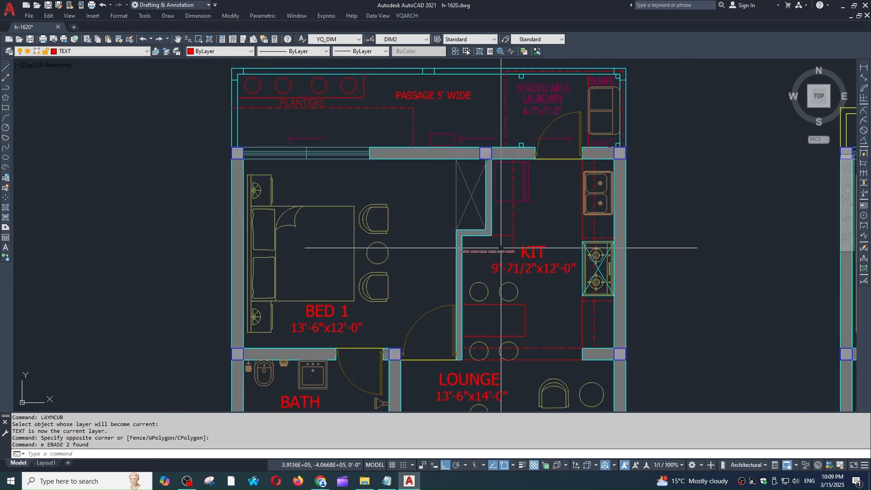
{"action": "middle_click_drag", "start_coordinate": [483, 229], "coordinate": [431, 213]}
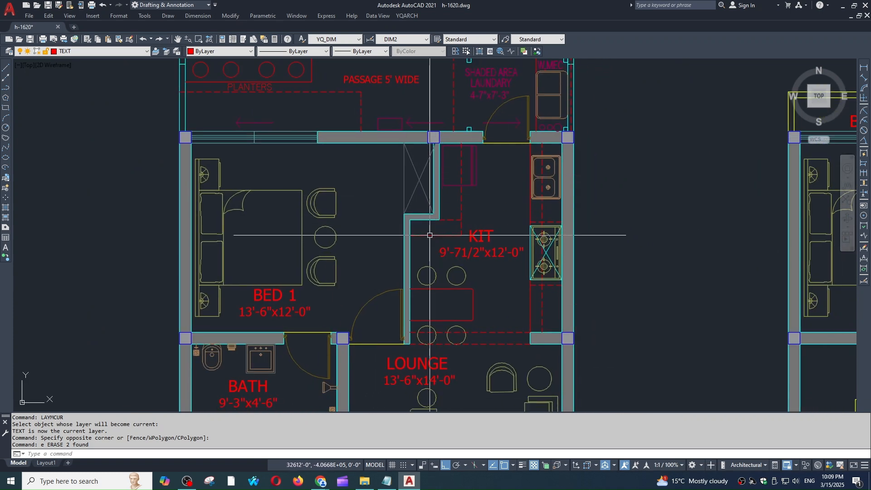
{"action": "mouse_move", "coordinate": [475, 236]}
{"action": "middle_mouse_down"}
{"action": "mouse_move", "coordinate": [470, 250]}
{"action": "mouse_move", "coordinate": [477, 221]}
{"action": "mouse_move", "coordinate": [453, 253]}
{"action": "mouse_move", "coordinate": [497, 264]}
{"action": "middle_mouse_up"}
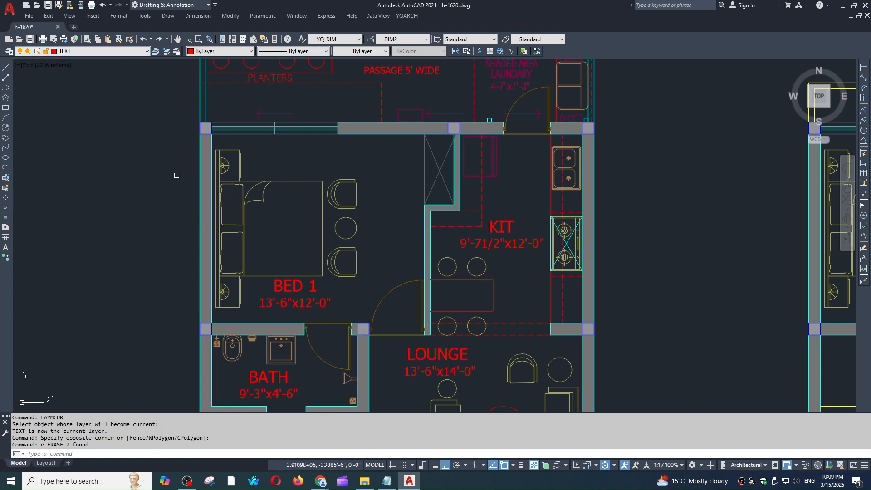
Check which layer the inner line of BED 1's outer wall belongs to, and clear the selection
{"action": "left_click", "coordinate": [212, 142]}
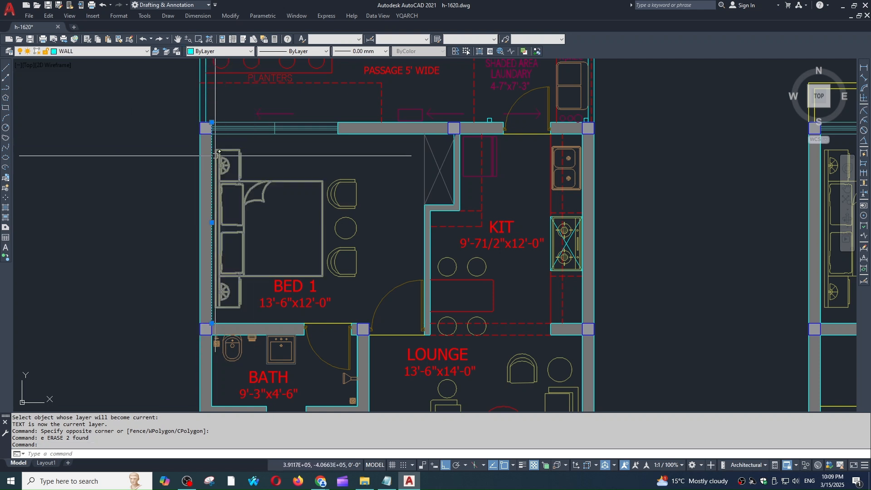
{"action": "key", "text": "Escape"}
{"action": "left_click", "coordinate": [214, 146]}
{"action": "left_click", "coordinate": [212, 148]}
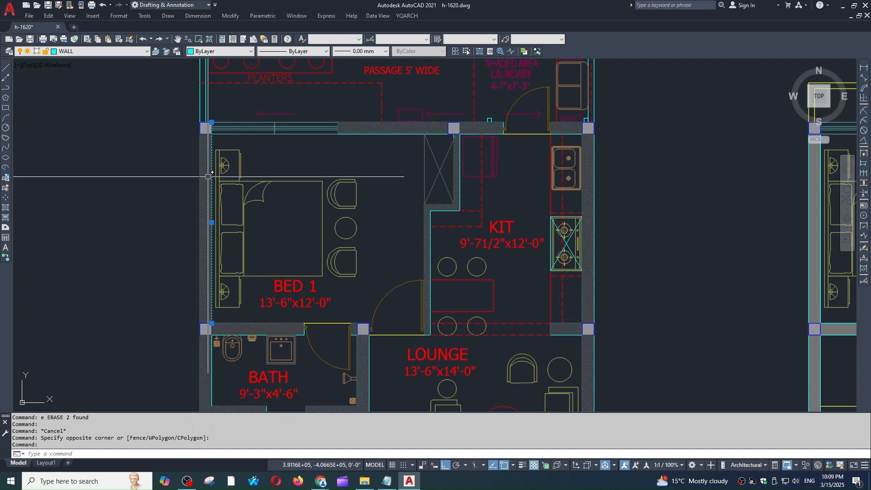
{"action": "key", "text": "Escape"}
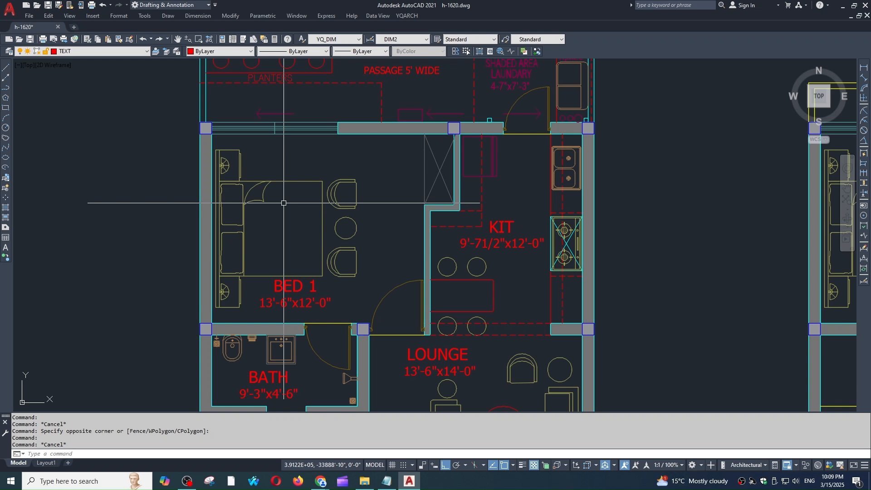
Make the WALL layer current with LAYMCUR, using BED 1's inner wall line as the source object
{"action": "type", "text": "laymcur"}
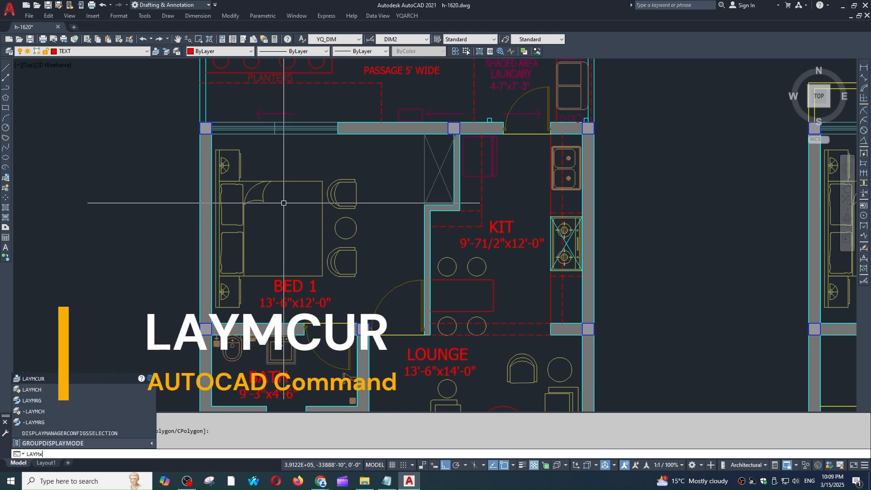
{"action": "key", "text": "Return"}
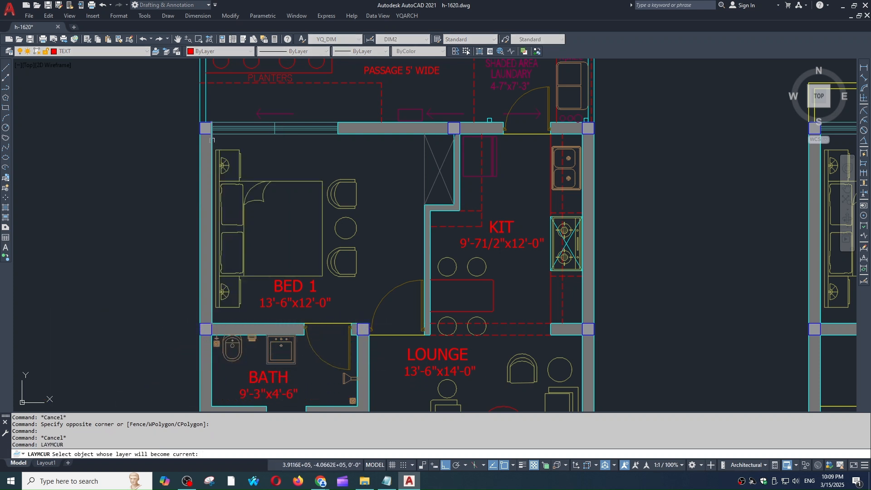
{"action": "left_click", "coordinate": [214, 166]}
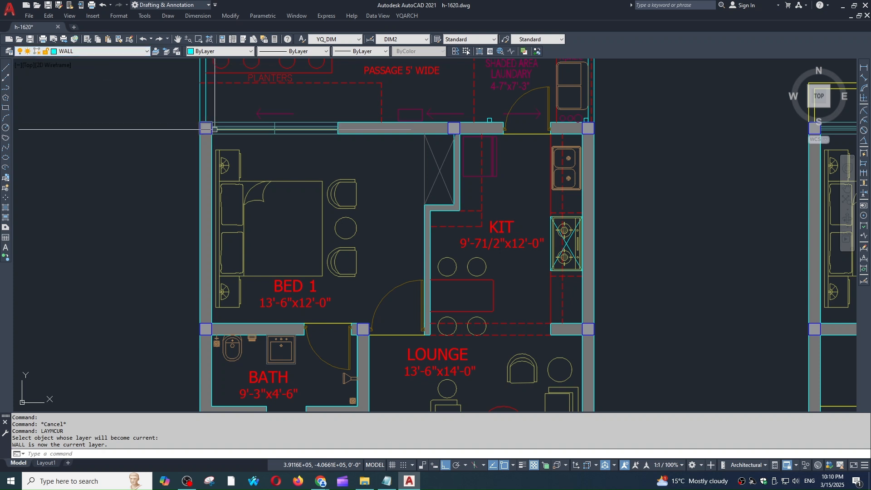
Draw a stepped line of three orthogonal segments in the empty space beside BED 1's outer wall
{"action": "type", "text": "l"}
{"action": "key", "text": "Return"}
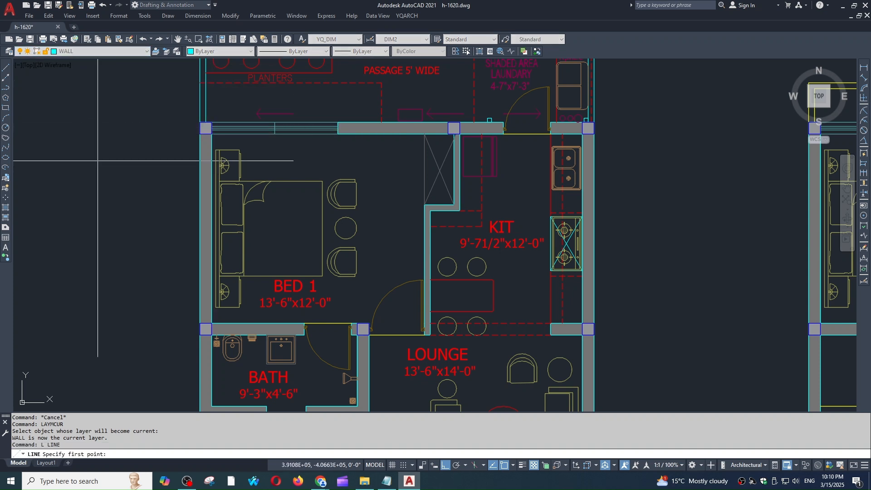
{"action": "left_click", "coordinate": [98, 157]}
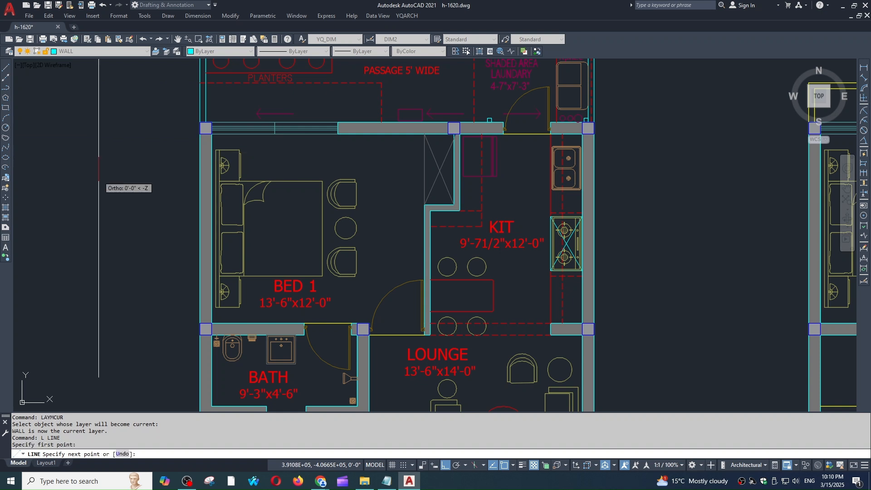
{"action": "left_click", "coordinate": [98, 254]}
{"action": "left_click", "coordinate": [185, 253]}
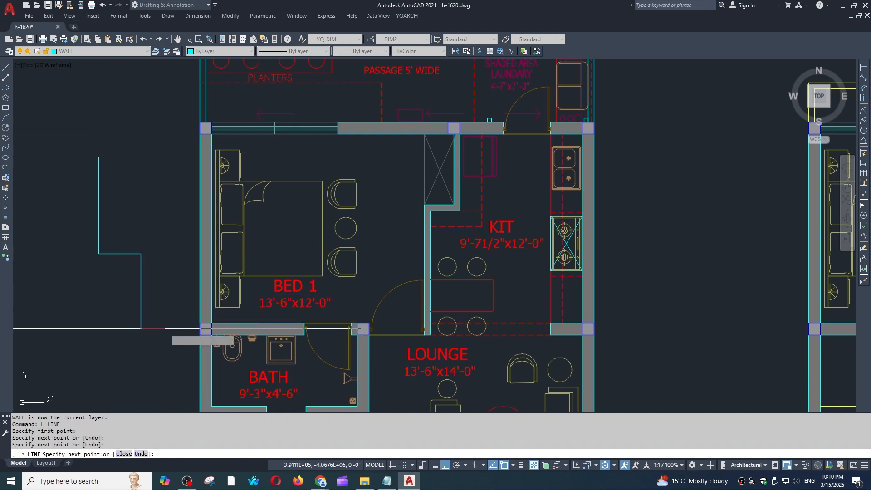
{"action": "left_click", "coordinate": [170, 328]}
{"action": "key", "text": "Escape"}
Select the three segments of the stepped line beside BED 1 to check their layer
{"action": "left_click", "coordinate": [153, 237]}
{"action": "left_click", "coordinate": [130, 274]}
{"action": "left_click", "coordinate": [131, 224]}
{"action": "left_click", "coordinate": [90, 263]}
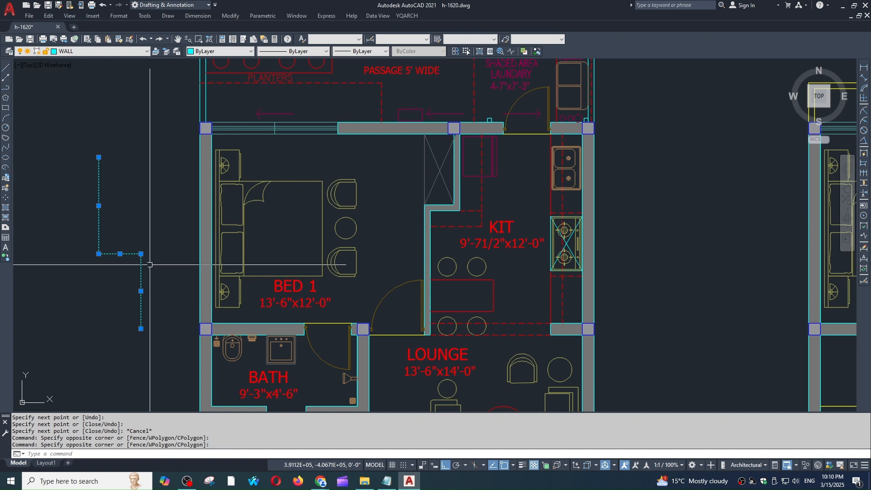
Clear the selection and examine the dimensioned wall plan between the MAIN BUILDING plan and the furnished working plan
{"action": "scroll", "coordinate": [311, 247], "scroll_direction": "down", "scroll_amount": 10}
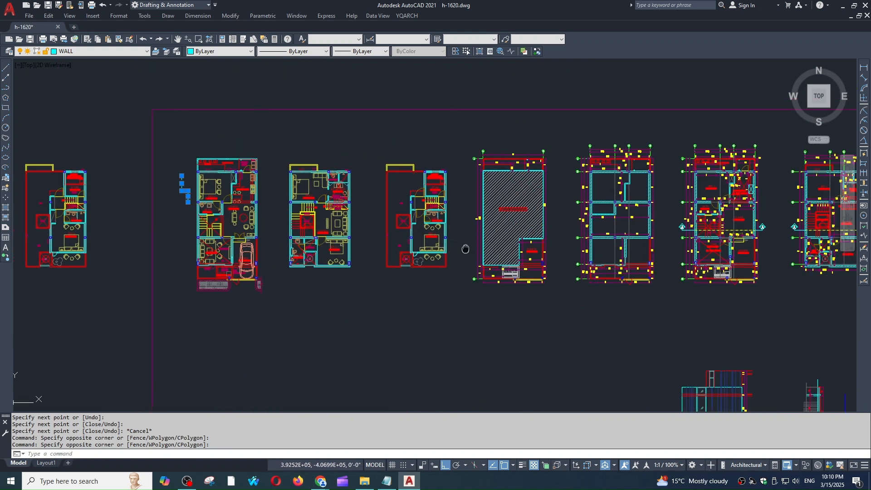
{"action": "mouse_move", "coordinate": [575, 231]}
{"action": "middle_mouse_down"}
{"action": "mouse_move", "coordinate": [532, 248]}
{"action": "mouse_move", "coordinate": [536, 237]}
{"action": "middle_mouse_up"}
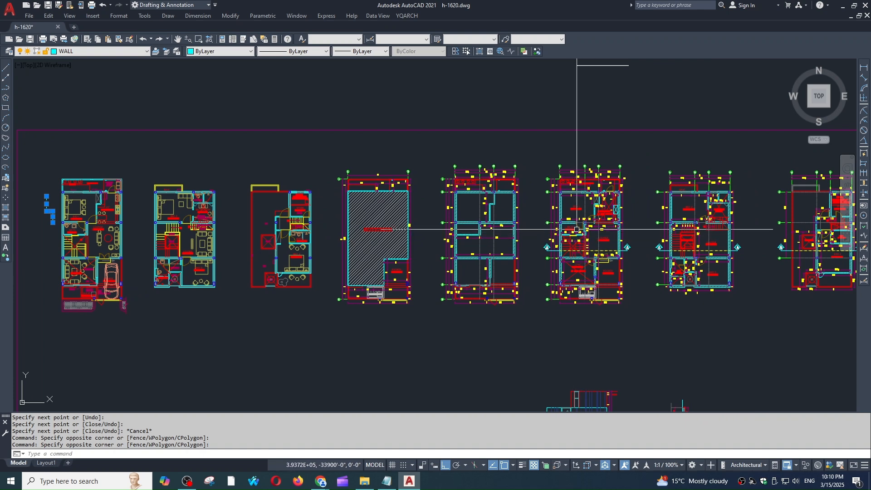
{"action": "scroll", "coordinate": [501, 211], "scroll_direction": "up", "scroll_amount": 6}
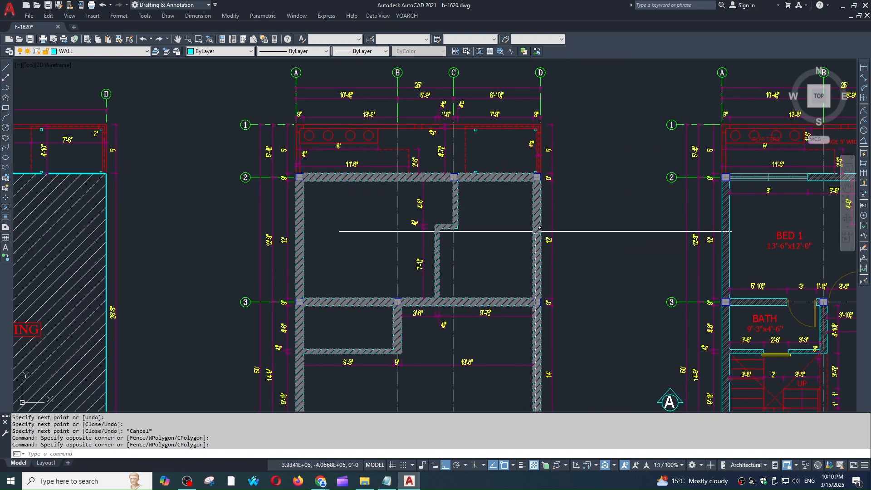
{"action": "scroll", "coordinate": [494, 254], "scroll_direction": "down", "scroll_amount": 2}
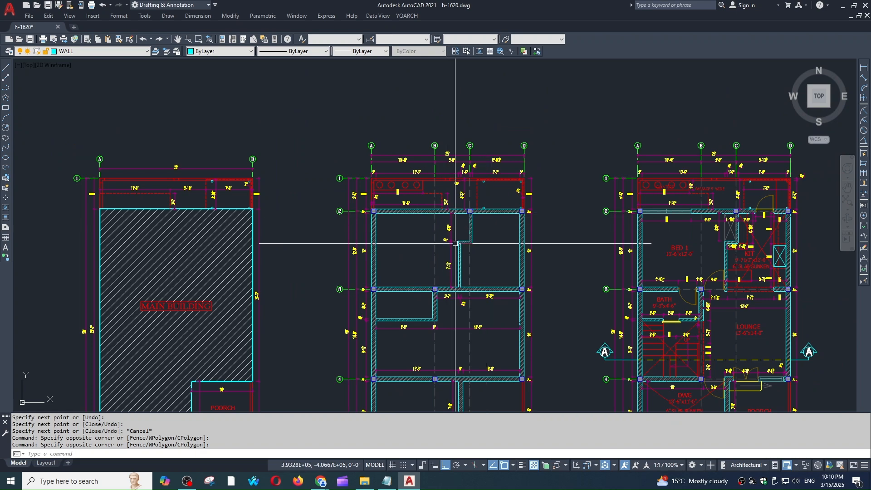
{"action": "scroll", "coordinate": [474, 227], "scroll_direction": "down", "scroll_amount": 4}
{"action": "key", "text": "Escape"}
{"action": "scroll", "coordinate": [496, 232], "scroll_direction": "up", "scroll_amount": 4}
{"action": "scroll", "coordinate": [500, 247], "scroll_direction": "up", "scroll_amount": 2}
{"action": "scroll", "coordinate": [498, 246], "scroll_direction": "down", "scroll_amount": 2}
{"action": "middle_click_drag", "start_coordinate": [498, 242], "coordinate": [496, 231]}
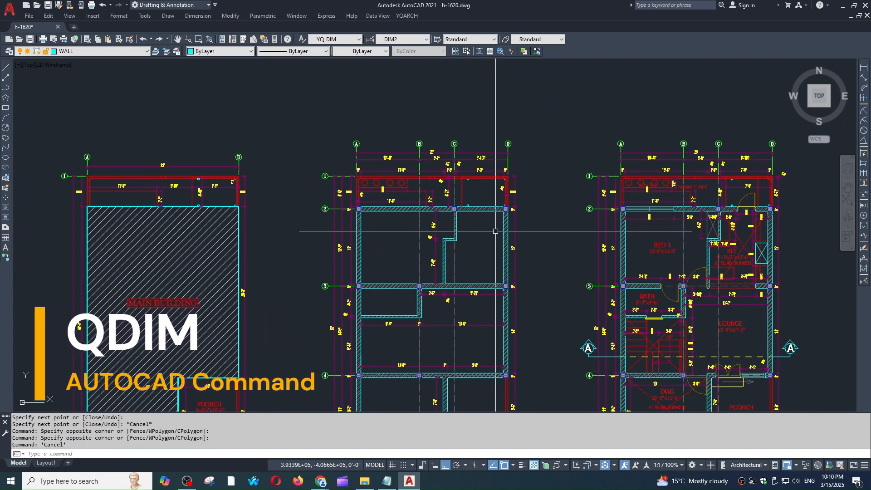
Use QDIM to dimension the walls just below grid line 2, excluding the wall hatch, placing the continuous row above the grid bubbles
{"action": "type", "text": "DIm"}
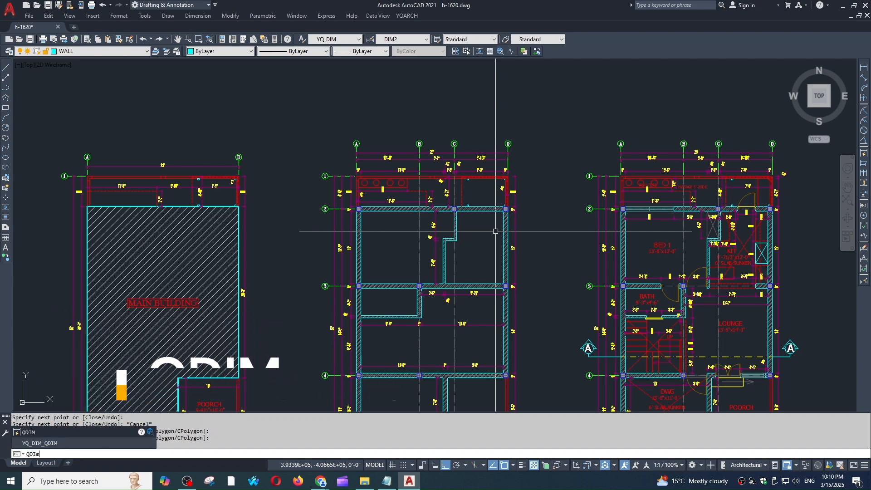
{"action": "key", "text": "Return"}
{"action": "scroll", "coordinate": [507, 221], "scroll_direction": "up", "scroll_amount": 3}
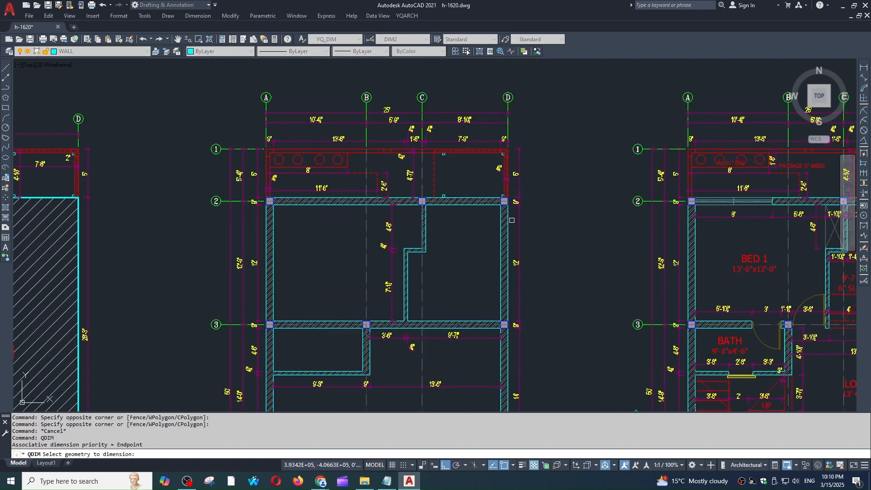
{"action": "left_click", "coordinate": [630, 218]}
{"action": "left_click", "coordinate": [237, 222]}
{"action": "scroll", "coordinate": [316, 214], "scroll_direction": "up", "scroll_amount": 6}
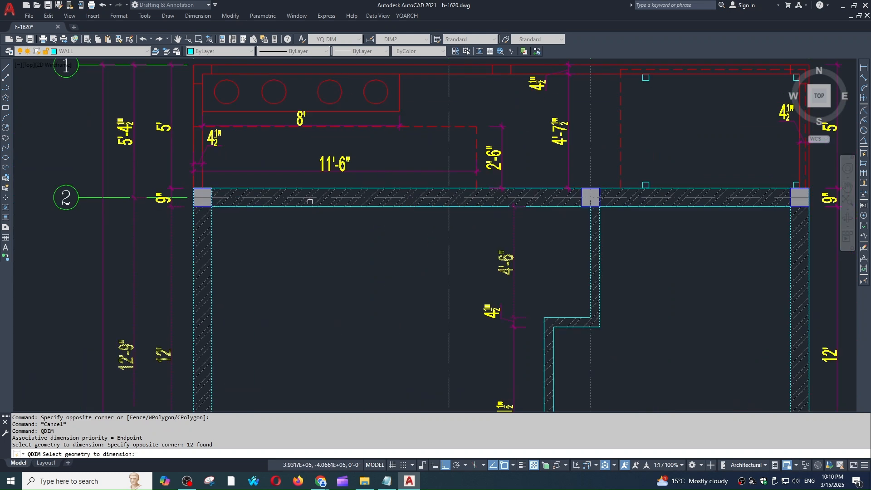
{"action": "left_click", "coordinate": [313, 200], "text": "shift"}
{"action": "scroll", "coordinate": [325, 227], "scroll_direction": "down", "scroll_amount": 6}
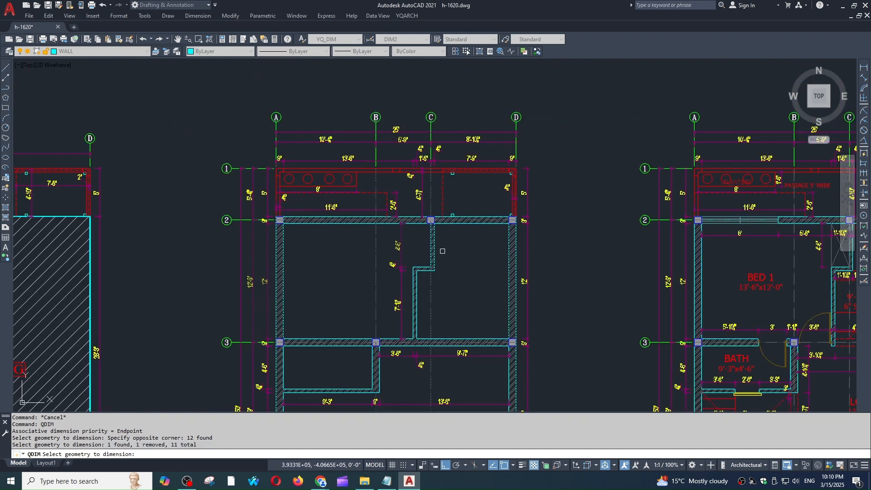
{"action": "key", "text": "Return"}
{"action": "middle_click_drag", "start_coordinate": [450, 73], "coordinate": [446, 129]}
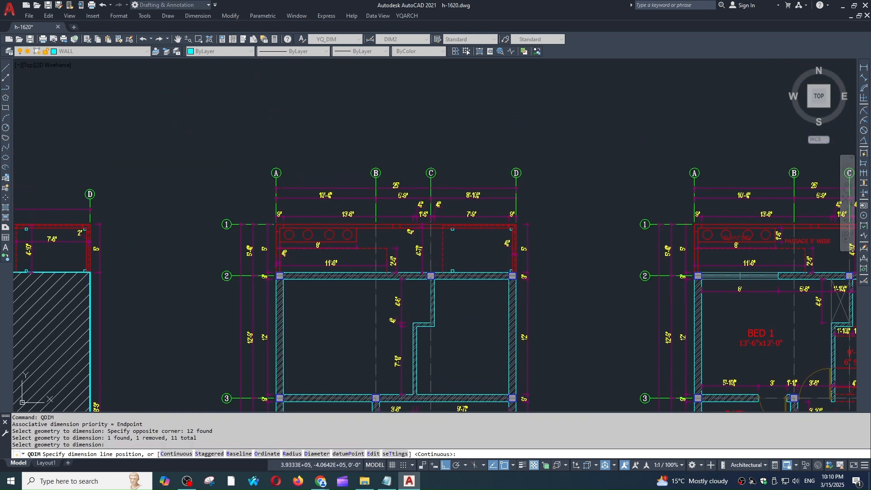
{"action": "left_click", "coordinate": [446, 128]}
{"action": "key", "text": "Escape"}
Match the properties of an existing dimension below the grid bubbles onto every dimension in the new row
{"action": "type", "text": "ma"}
{"action": "key", "text": "Return"}
{"action": "left_click", "coordinate": [457, 193]}
{"action": "left_click", "coordinate": [458, 197]}
{"action": "left_click", "coordinate": [513, 128]}
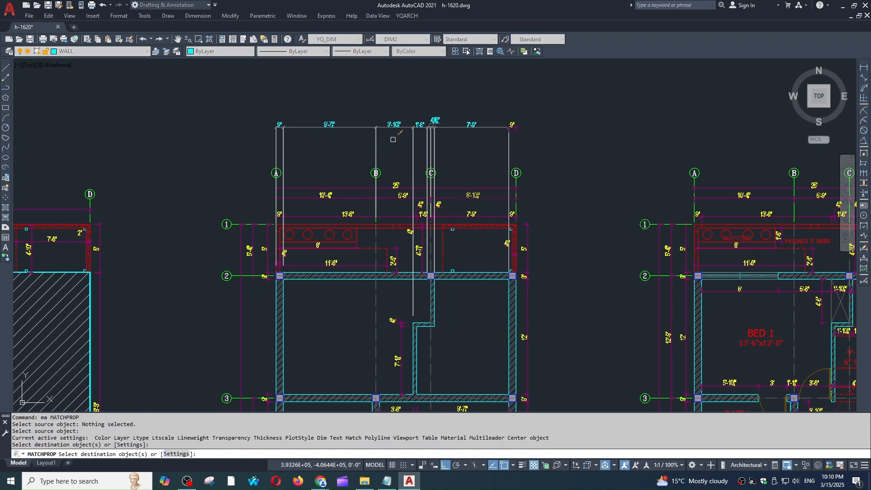
{"action": "left_click", "coordinate": [505, 113]}
{"action": "left_click", "coordinate": [267, 133]}
{"action": "key", "text": "Escape"}
Move one of the overlapping 4½" dimension texts near grid C aside so the two texts are separated
{"action": "scroll", "coordinate": [431, 122], "scroll_direction": "up", "scroll_amount": 5}
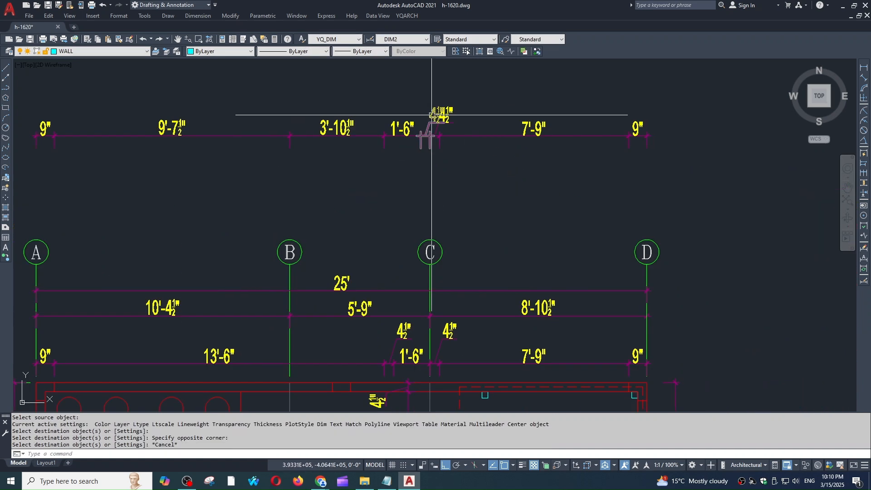
{"action": "left_click", "coordinate": [430, 114]}
{"action": "left_click", "coordinate": [433, 114]}
{"action": "left_click", "coordinate": [417, 111]}
{"action": "key", "text": "Escape"}
{"action": "scroll", "coordinate": [479, 142], "scroll_direction": "down", "scroll_amount": 2}
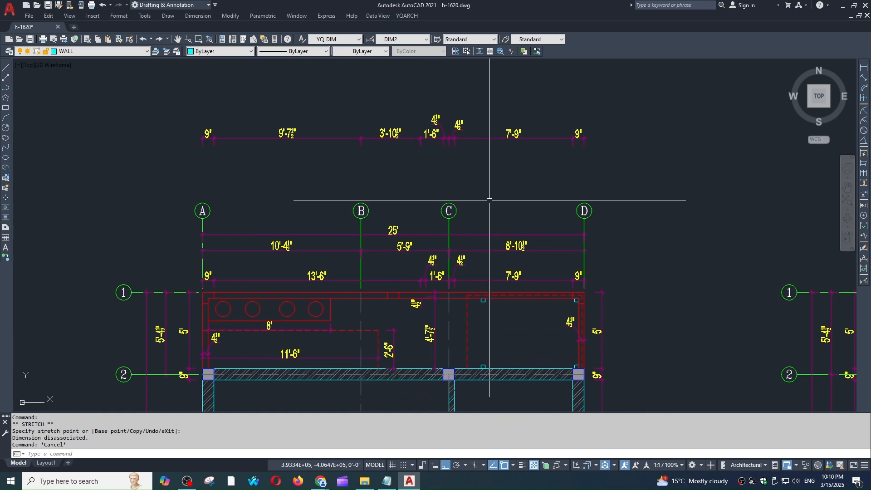
{"action": "key", "text": "Escape"}
Turn off the grid line layer gr and the wall hatch layer H-2 with LAYOFF
{"action": "scroll", "coordinate": [485, 252], "scroll_direction": "down", "scroll_amount": 4}
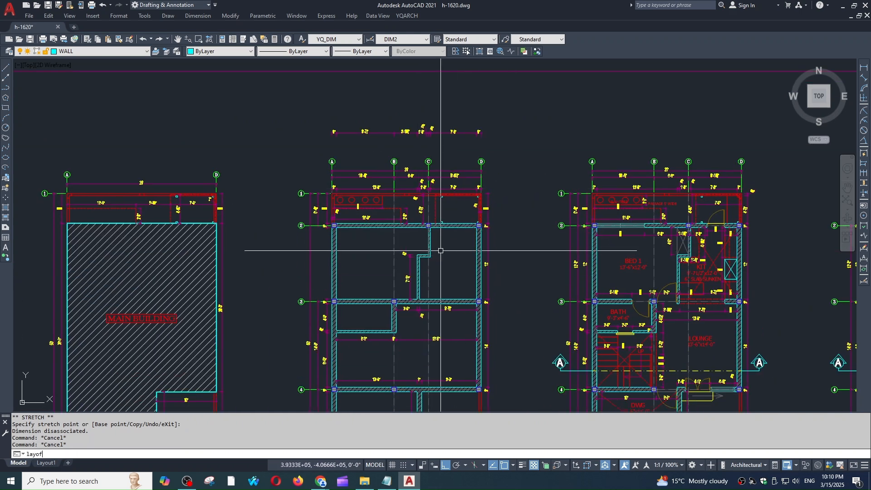
{"action": "type", "text": "LAYOFF"}
{"action": "key", "text": "Return"}
{"action": "left_click", "coordinate": [429, 272]}
{"action": "scroll", "coordinate": [479, 243], "scroll_direction": "up", "scroll_amount": 4}
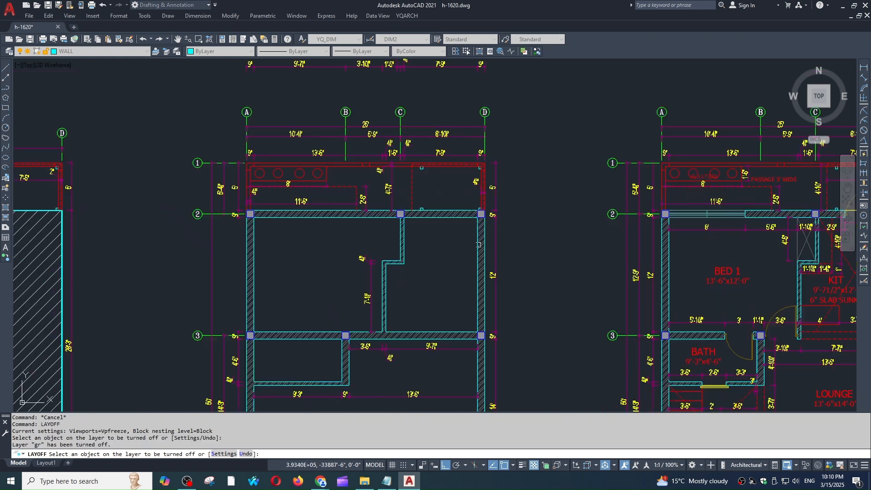
{"action": "left_click", "coordinate": [479, 240]}
{"action": "scroll", "coordinate": [505, 225], "scroll_direction": "down", "scroll_amount": 2}
{"action": "key", "text": "Escape"}
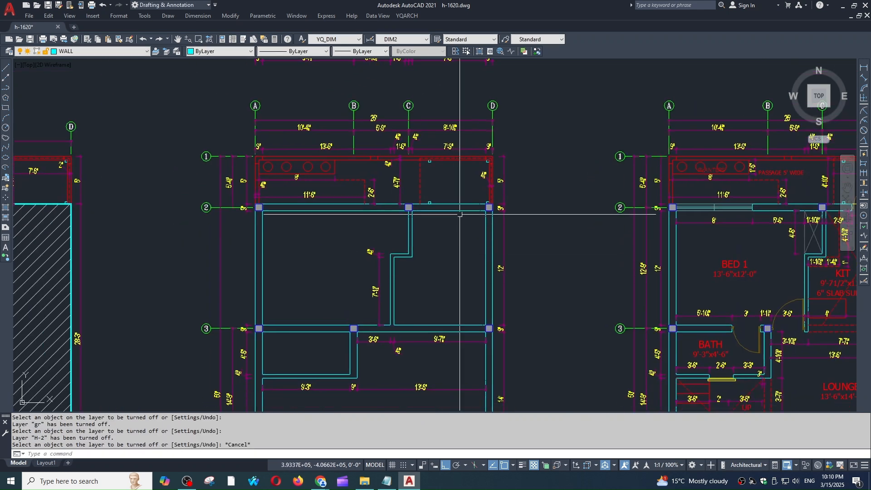
Erase the row of quick dimensions above the grid bubbles of the wall plan
{"action": "key", "text": "Escape"}
{"action": "scroll", "coordinate": [468, 298], "scroll_direction": "down", "scroll_amount": 2}
{"action": "left_click", "coordinate": [572, 140]}
{"action": "left_click", "coordinate": [109, 153]}
{"action": "type", "text": "e"}
{"action": "key", "text": "Return"}
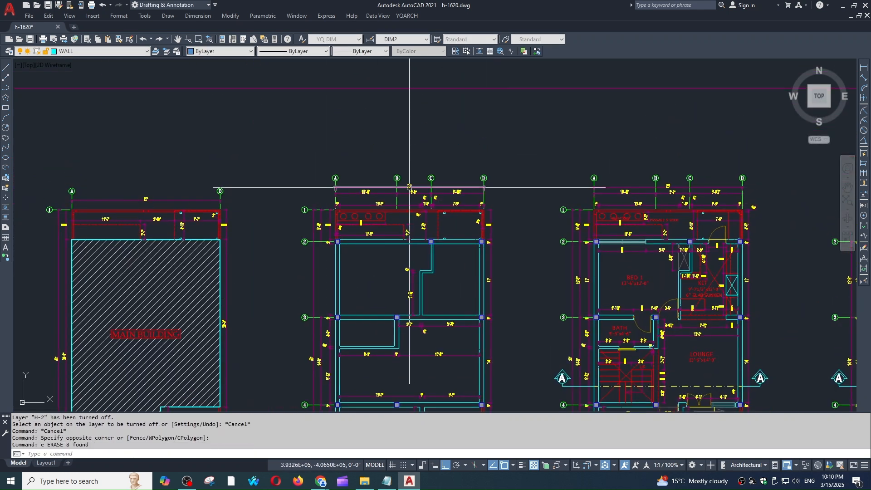
Create a row of quick dimensions above the grid bubbles with QDIM from the walls between grids 2 and 3
{"action": "type", "text": "QDIm"}
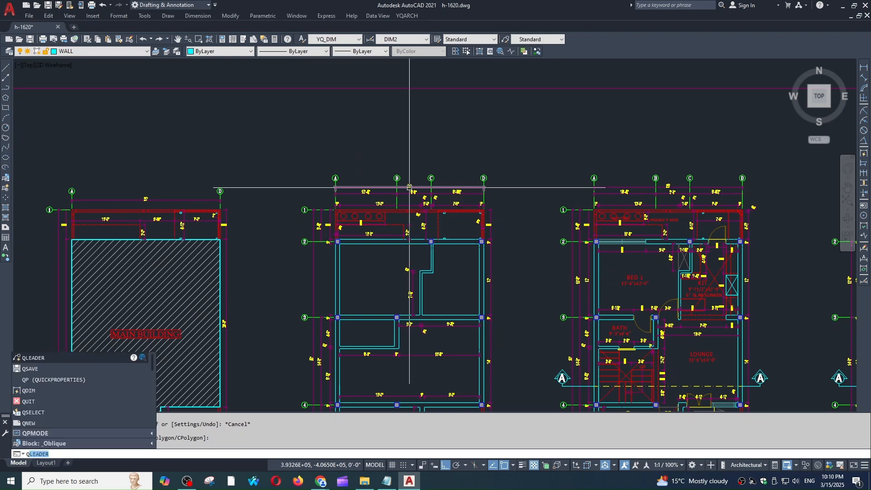
{"action": "key", "text": "Return"}
{"action": "scroll", "coordinate": [487, 258], "scroll_direction": "up", "scroll_amount": 4}
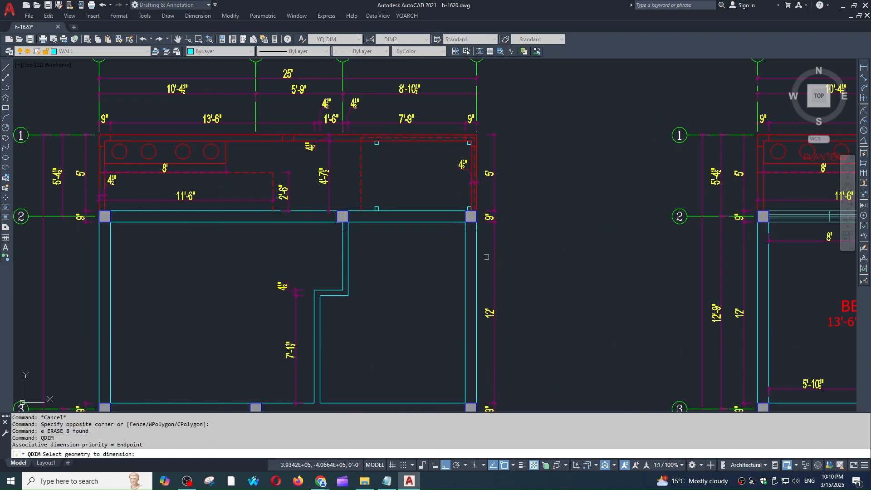
{"action": "left_click", "coordinate": [484, 256]}
{"action": "left_click", "coordinate": [241, 255]}
{"action": "scroll", "coordinate": [350, 317], "scroll_direction": "down", "scroll_amount": 3}
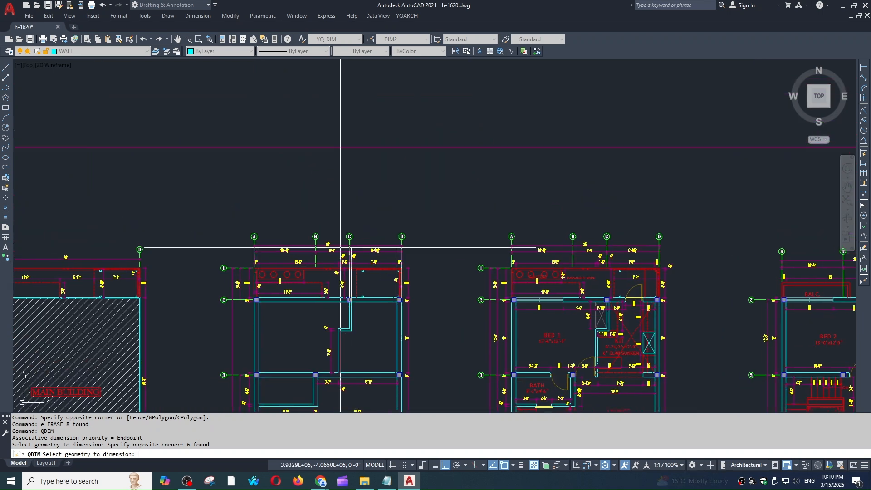
{"action": "left_click", "coordinate": [347, 200]}
{"action": "key", "text": "Escape"}
Match the properties of the overall 25' dimension onto all dimensions in the new row above the grid bubbles
{"action": "type", "text": "ma"}
{"action": "key", "text": "space"}
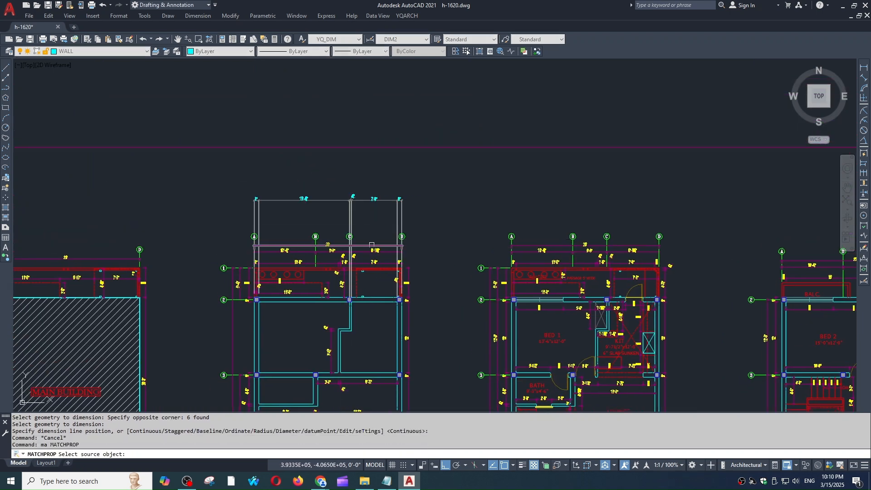
{"action": "left_click", "coordinate": [379, 245]}
{"action": "left_click", "coordinate": [404, 196]}
{"action": "left_click", "coordinate": [224, 220]}
{"action": "scroll", "coordinate": [387, 208], "scroll_direction": "up", "scroll_amount": 5}
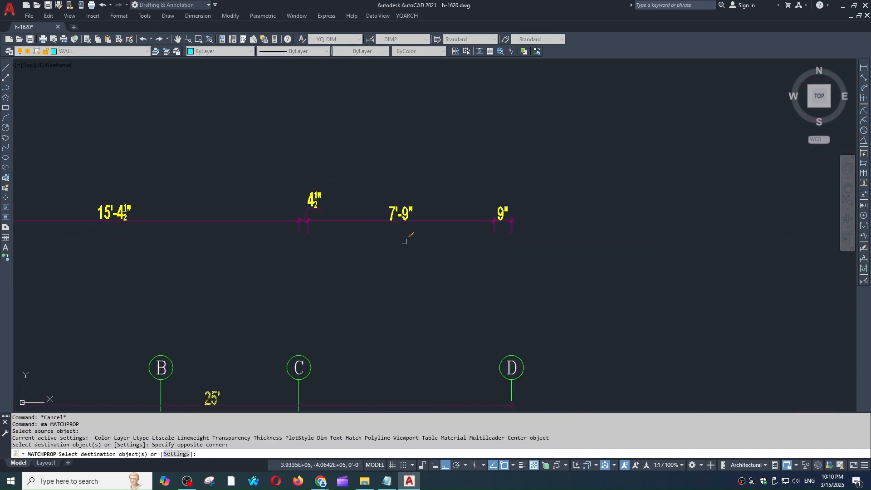
{"action": "scroll", "coordinate": [408, 237], "scroll_direction": "down", "scroll_amount": 2}
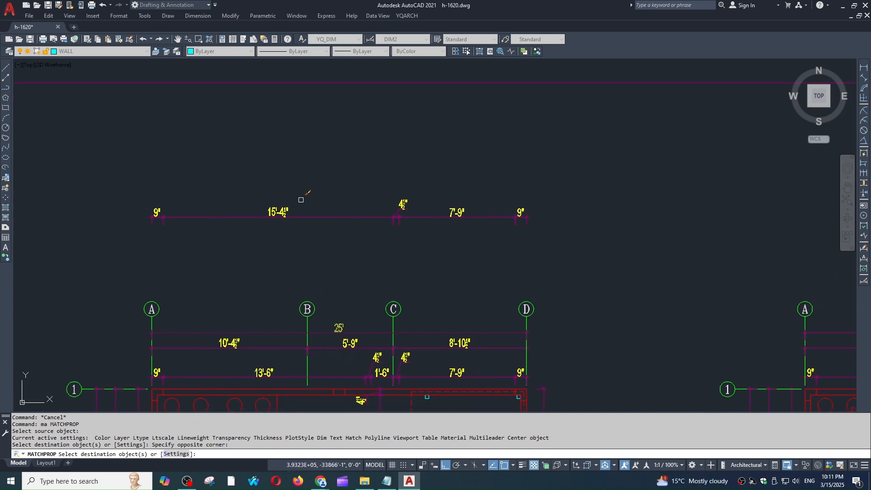
{"action": "key", "text": "Escape"}
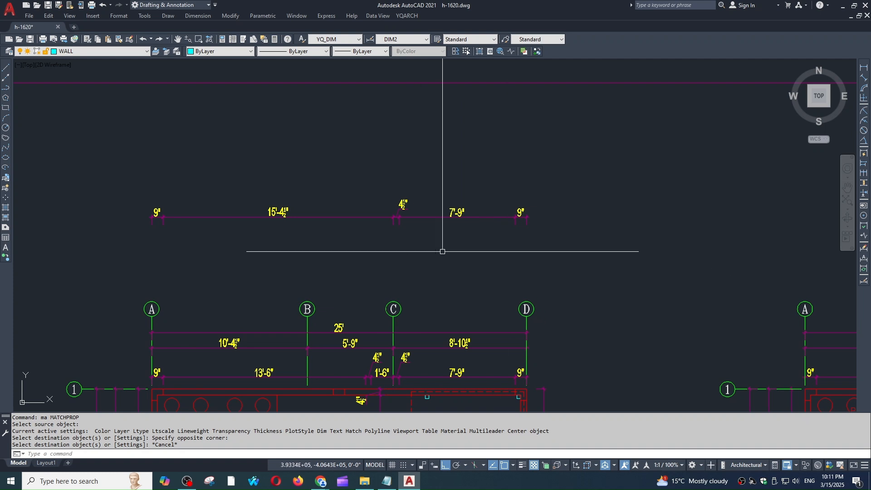
Survey the floor plans across the drawing for a furniture block suited to nested copying
{"action": "scroll", "coordinate": [435, 247], "scroll_direction": "down", "scroll_amount": 2}
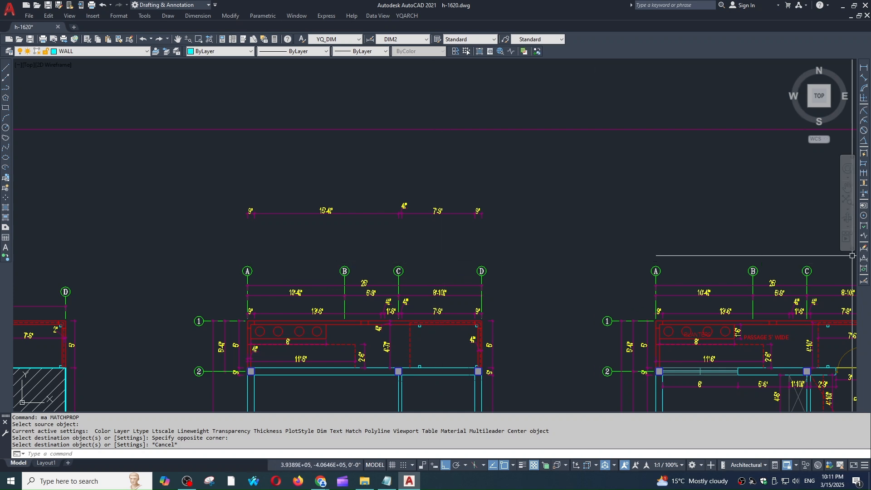
{"action": "scroll", "coordinate": [442, 200], "scroll_direction": "down", "scroll_amount": 6}
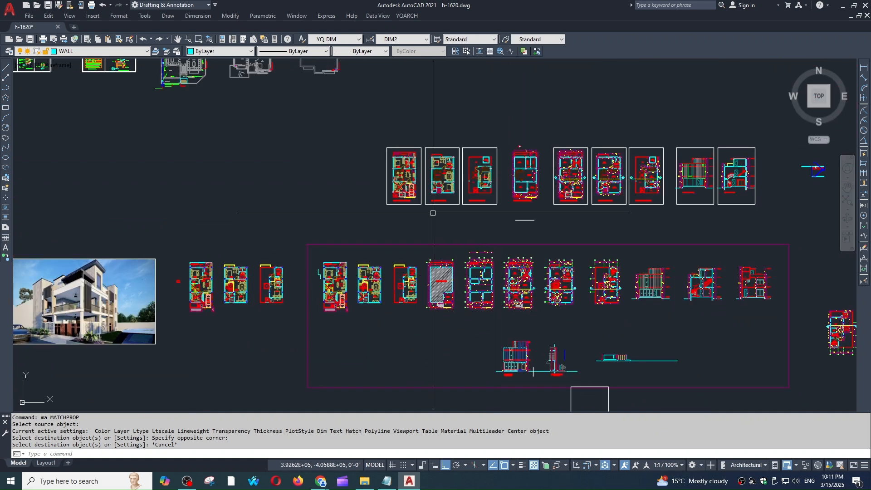
{"action": "scroll", "coordinate": [418, 189], "scroll_direction": "up", "scroll_amount": 4}
{"action": "scroll", "coordinate": [459, 190], "scroll_direction": "down", "scroll_amount": 6}
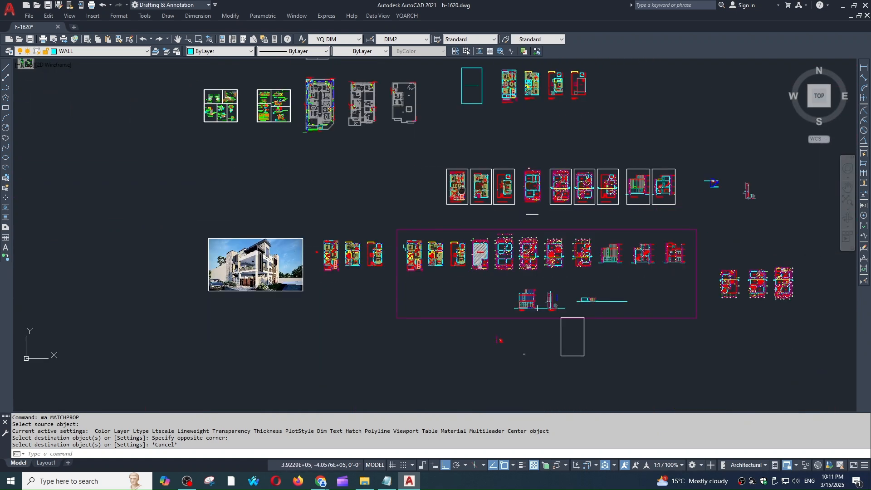
{"action": "scroll", "coordinate": [461, 189], "scroll_direction": "up", "scroll_amount": 6}
{"action": "left_click", "coordinate": [459, 203]}
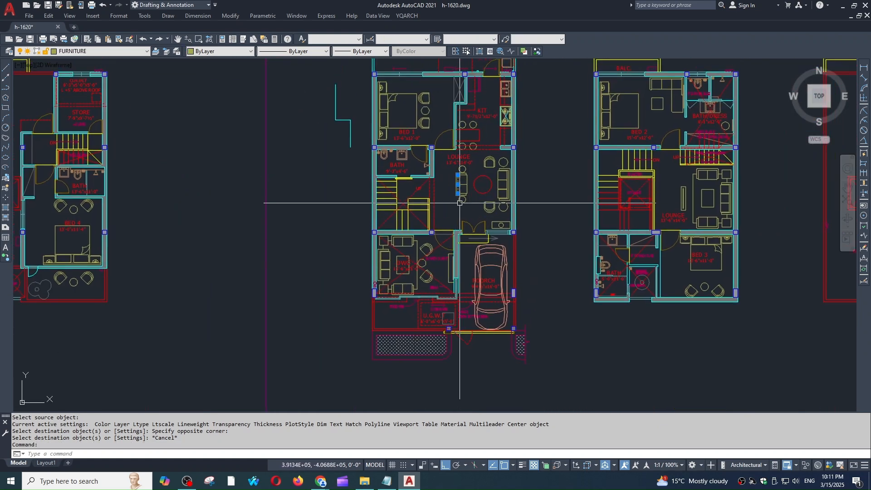
{"action": "key", "text": "Escape"}
{"action": "scroll", "coordinate": [485, 208], "scroll_direction": "down", "scroll_amount": 6}
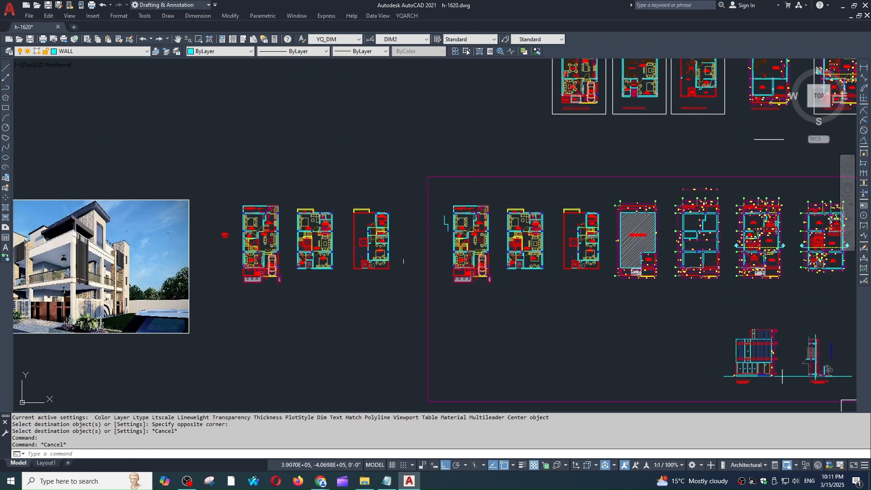
{"action": "scroll", "coordinate": [404, 262], "scroll_direction": "down", "scroll_amount": 2}
{"action": "left_click", "coordinate": [329, 256]}
{"action": "key", "text": "Escape"}
{"action": "left_click", "coordinate": [509, 143]}
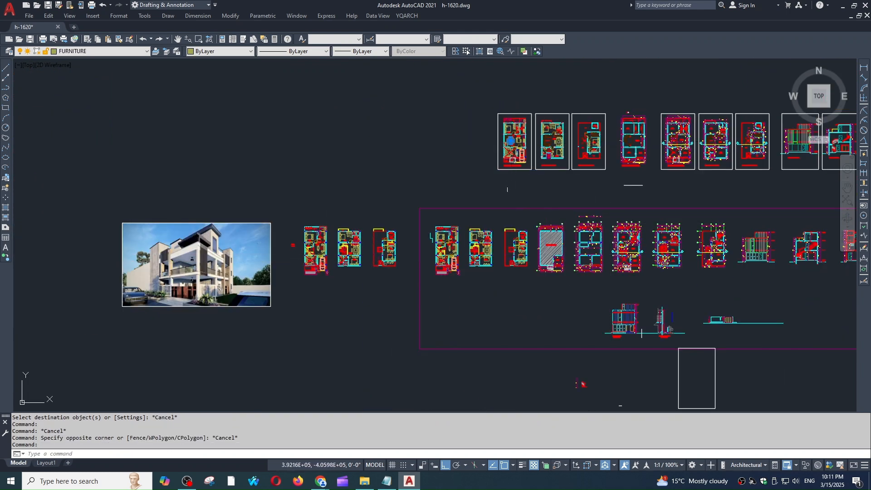
{"action": "scroll", "coordinate": [480, 233], "scroll_direction": "down", "scroll_amount": 4}
{"action": "key", "text": "Escape"}
{"action": "scroll", "coordinate": [511, 207], "scroll_direction": "up", "scroll_amount": 2}
{"action": "middle_click_drag", "start_coordinate": [503, 248], "coordinate": [485, 228]}
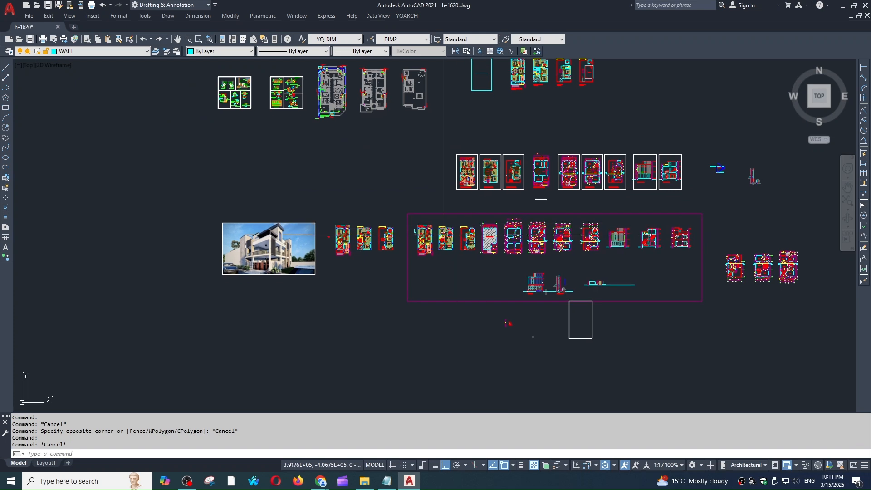
Select the bed in BED 2 to examine how its parts are grouped, and clear the selection
{"action": "scroll", "coordinate": [443, 234], "scroll_direction": "up", "scroll_amount": 5}
{"action": "key", "text": "Escape"}
{"action": "scroll", "coordinate": [447, 221], "scroll_direction": "up", "scroll_amount": 3}
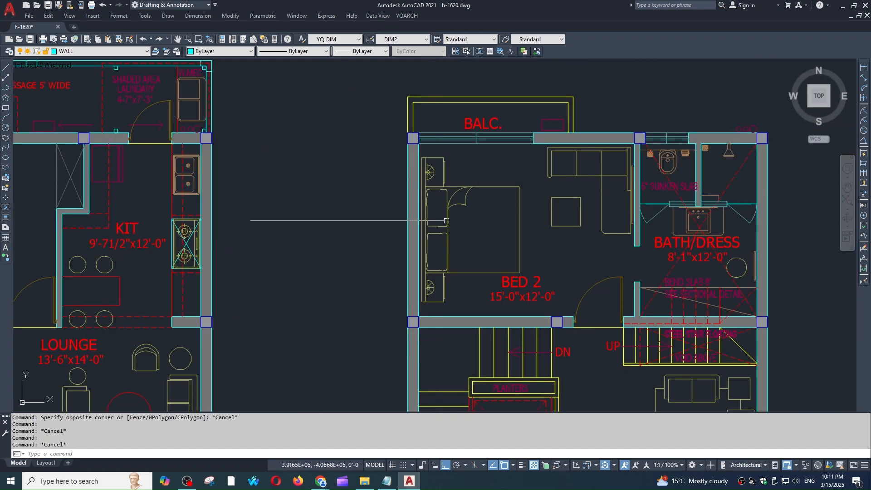
{"action": "left_click", "coordinate": [445, 228]}
{"action": "scroll", "coordinate": [433, 206], "scroll_direction": "up", "scroll_amount": 2}
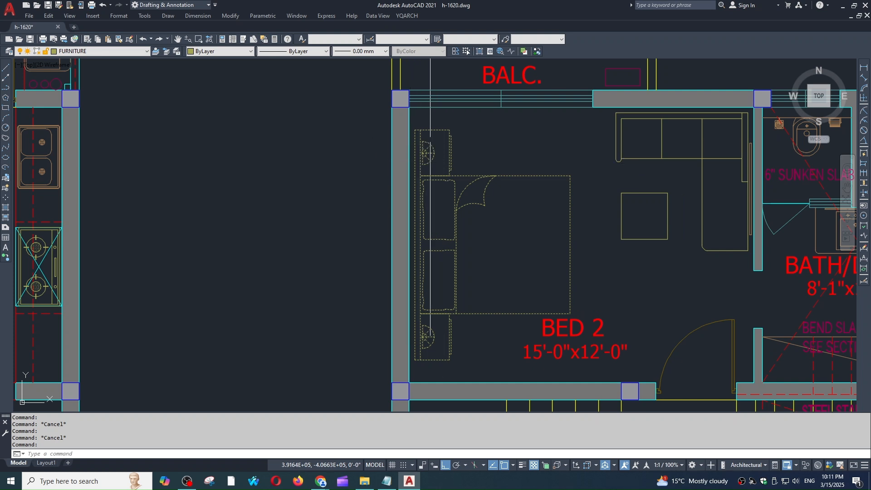
{"action": "key", "text": "Escape"}
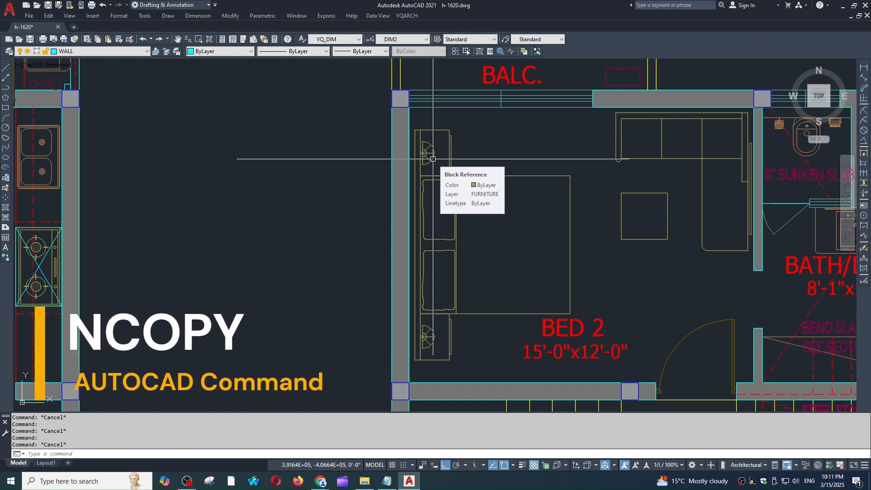
Copy the two pillows and a lamp line out of the BED 2 bed block with NCOPY into the empty space outside the room
{"action": "type", "text": "n"}
{"action": "key", "text": "BackSpace"}
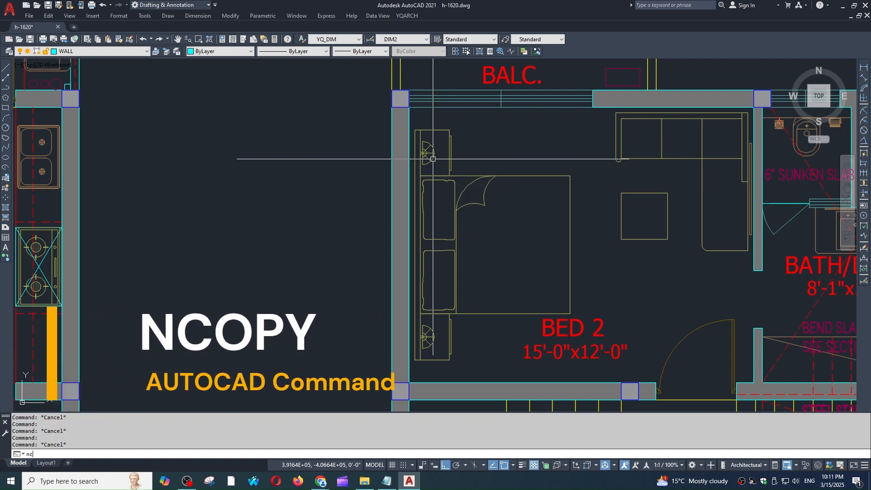
{"action": "type", "text": "NC"}
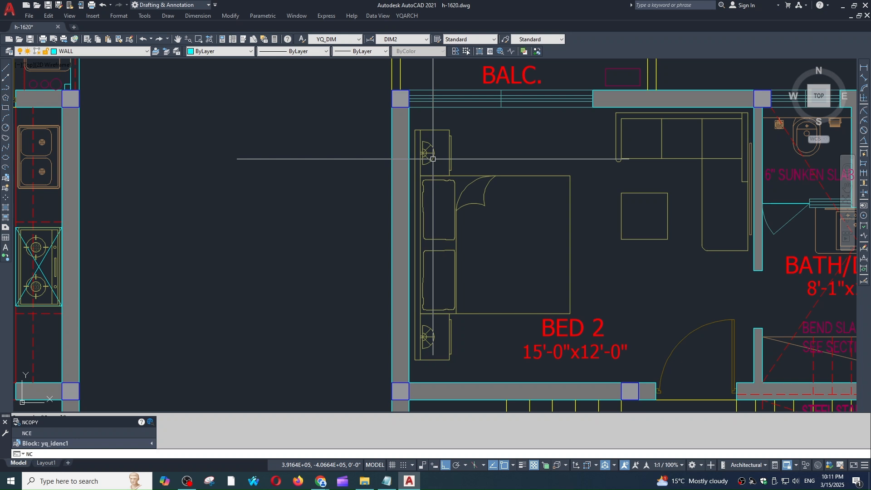
{"action": "type", "text": "opy"}
{"action": "key", "text": "Return"}
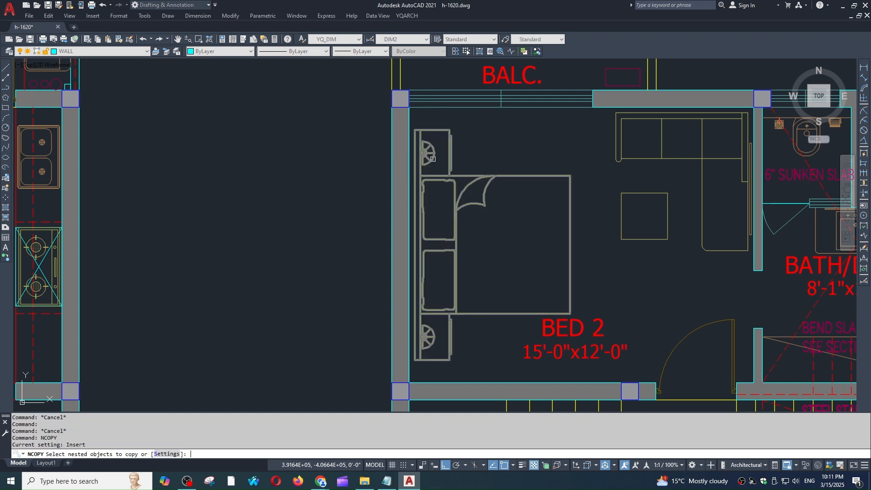
{"action": "left_click", "coordinate": [426, 144]}
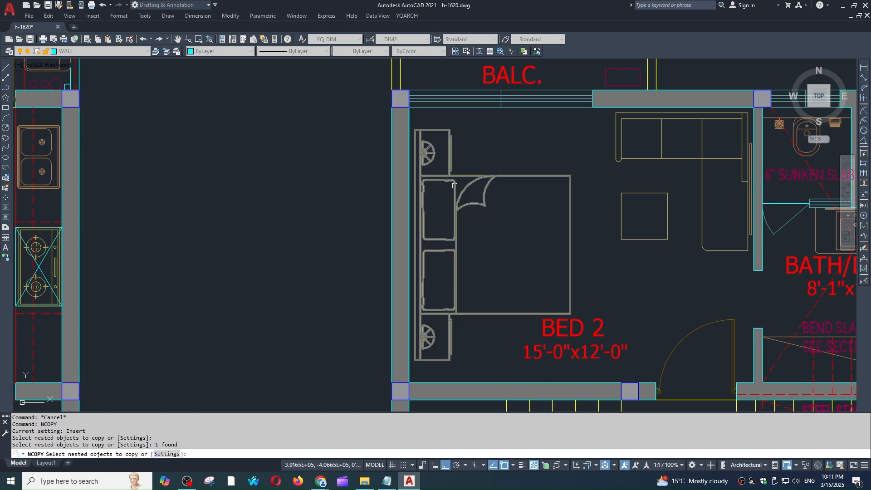
{"action": "left_click", "coordinate": [453, 225]}
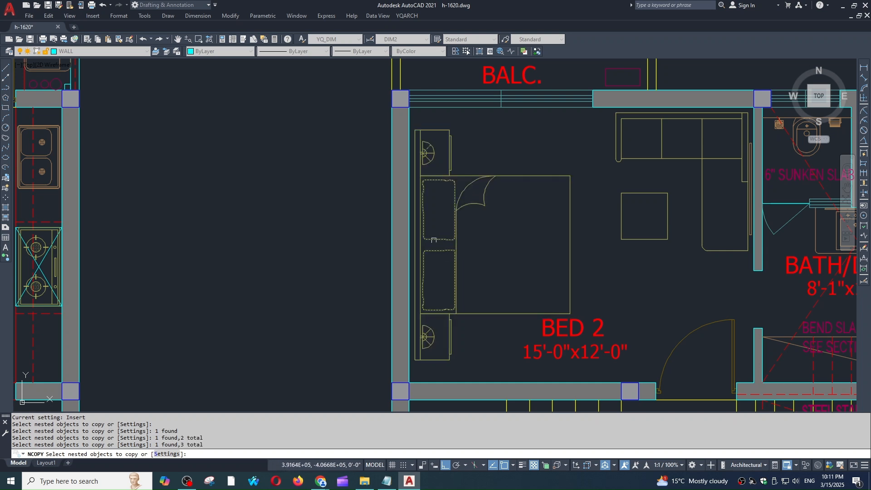
{"action": "key", "text": "Return"}
{"action": "left_click", "coordinate": [446, 234]}
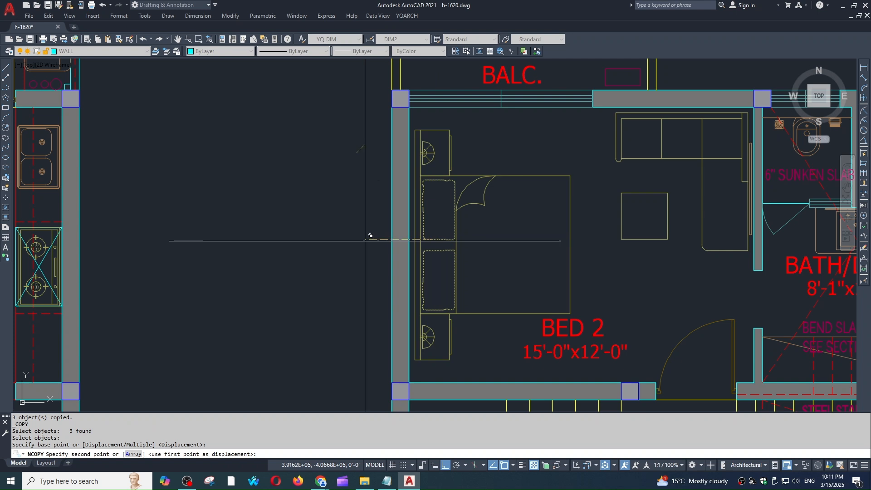
{"action": "left_click", "coordinate": [317, 234]}
{"action": "key", "text": "Escape"}
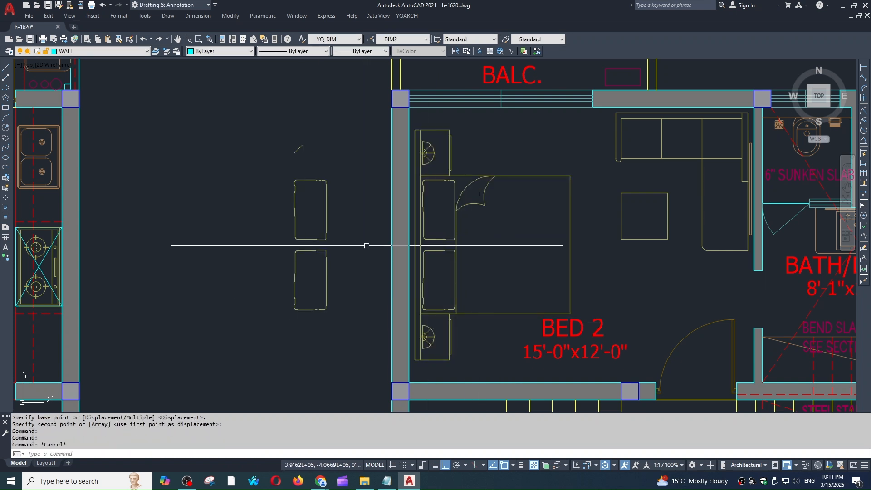
Select the copied pillows and the original bed in turn to compare how their objects are grouped
{"action": "left_click", "coordinate": [350, 230]}
{"action": "left_click", "coordinate": [309, 255]}
{"action": "key", "text": "Escape"}
{"action": "left_click", "coordinate": [343, 211]}
{"action": "left_click", "coordinate": [326, 253]}
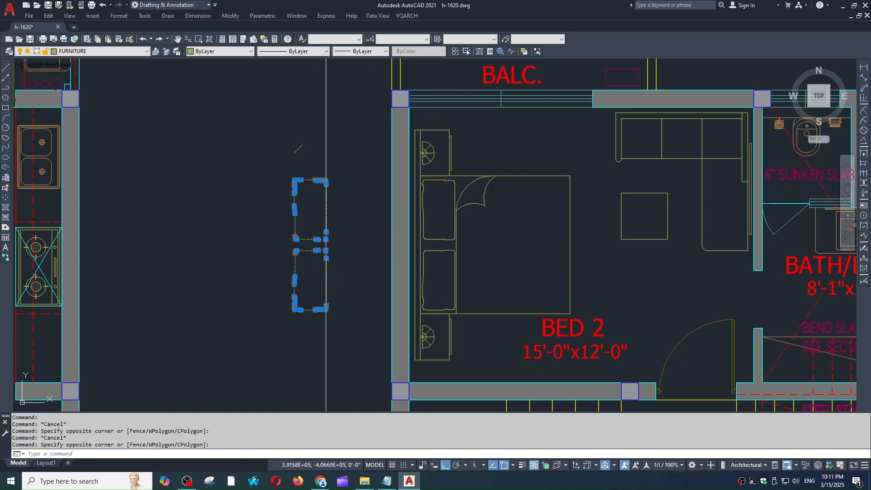
{"action": "key", "text": "Escape"}
{"action": "left_click", "coordinate": [494, 204]}
{"action": "left_click", "coordinate": [472, 241]}
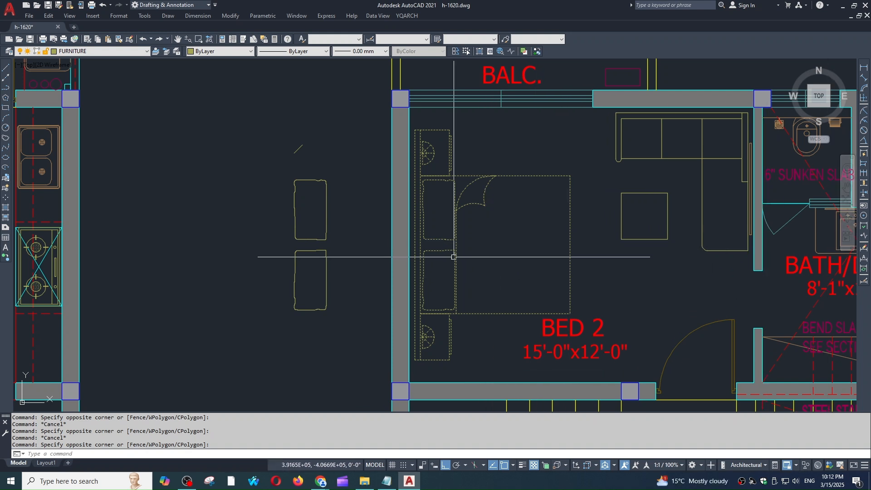
{"action": "key", "text": "Escape"}
Copy the loose LOUNGE text outside the ground floor plan straight up into the empty space above it
{"action": "scroll", "coordinate": [253, 276], "scroll_direction": "down", "scroll_amount": 8}
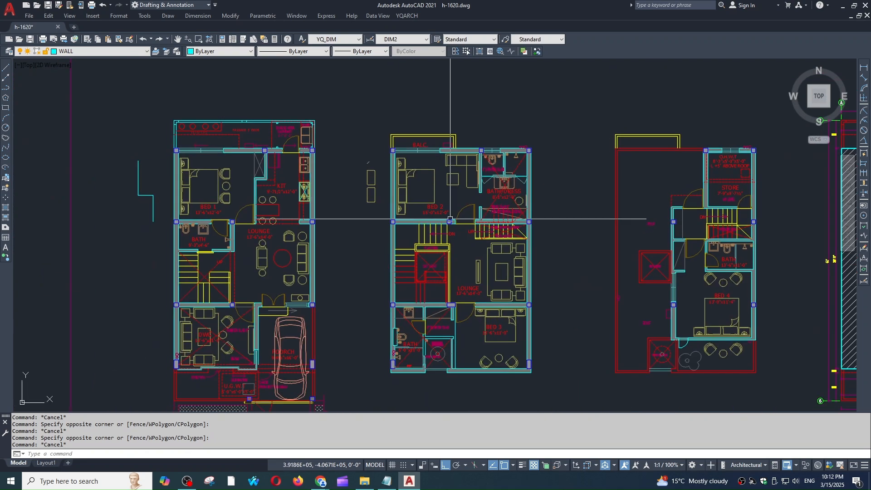
{"action": "scroll", "coordinate": [414, 232], "scroll_direction": "down", "scroll_amount": 4}
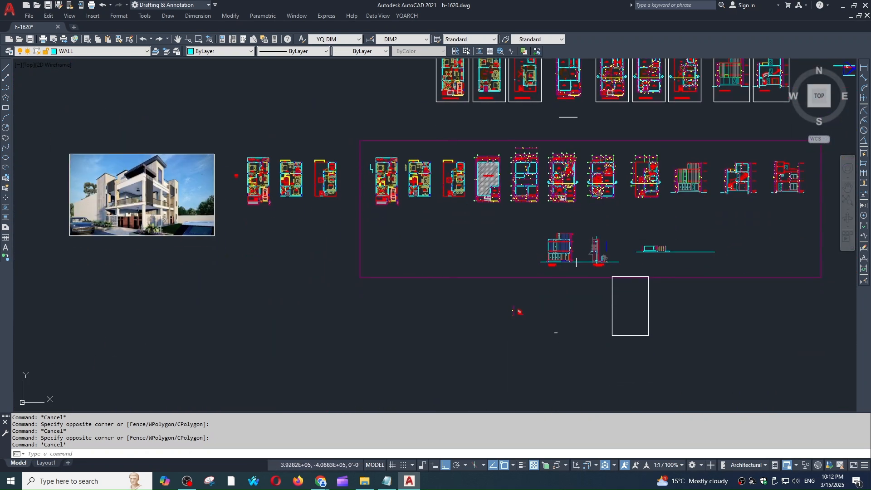
{"action": "middle_click_drag", "start_coordinate": [331, 215], "coordinate": [356, 171]}
{"action": "scroll", "coordinate": [382, 185], "scroll_direction": "up", "scroll_amount": 15}
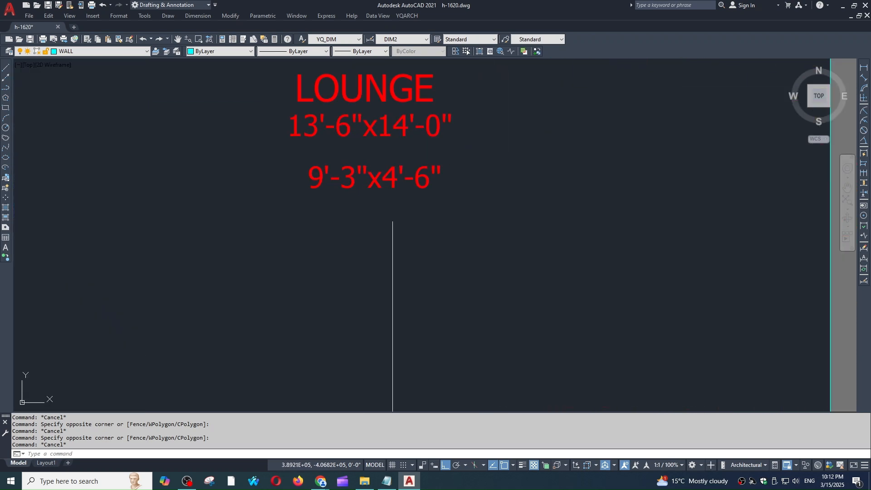
{"action": "scroll", "coordinate": [399, 182], "scroll_direction": "up", "scroll_amount": 4}
{"action": "scroll", "coordinate": [441, 208], "scroll_direction": "down", "scroll_amount": 3}
{"action": "scroll", "coordinate": [436, 200], "scroll_direction": "up", "scroll_amount": 5}
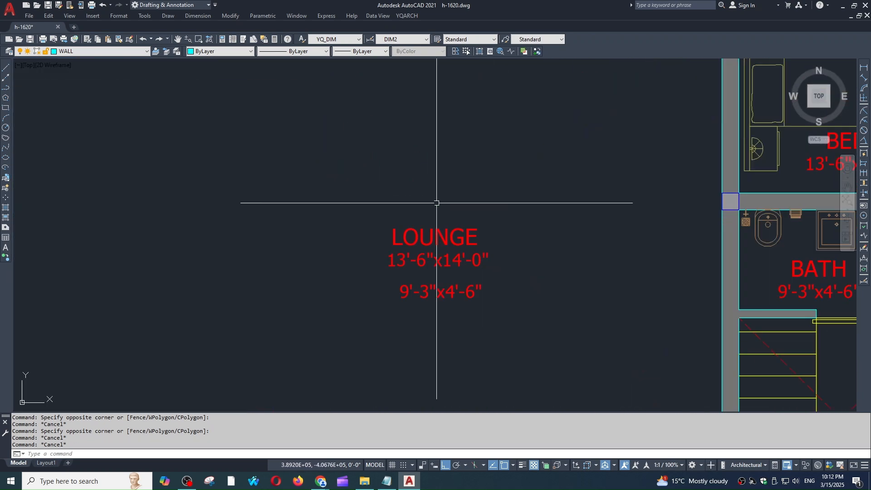
{"action": "left_click", "coordinate": [451, 226]}
{"action": "left_click", "coordinate": [429, 252]}
{"action": "type", "text": "co"}
{"action": "key", "text": "space"}
{"action": "scroll", "coordinate": [438, 275], "scroll_direction": "down", "scroll_amount": 3}
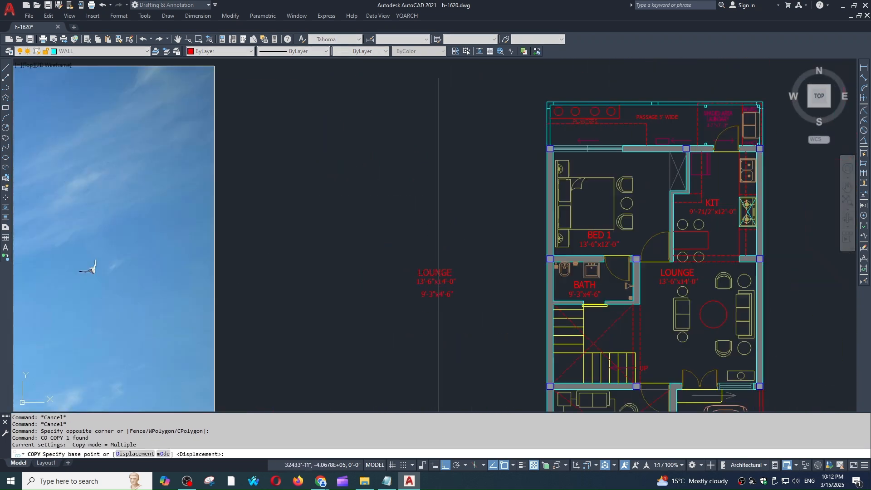
{"action": "left_click", "coordinate": [438, 274]}
{"action": "left_click", "coordinate": [442, 183]}
{"action": "key", "text": "Escape"}
Examine the lettering of the copied LOUNGE text up close
{"action": "scroll", "coordinate": [441, 181], "scroll_direction": "up", "scroll_amount": 3}
{"action": "scroll", "coordinate": [421, 165], "scroll_direction": "up", "scroll_amount": 2}
{"action": "middle_click_drag", "start_coordinate": [418, 164], "coordinate": [418, 211]}
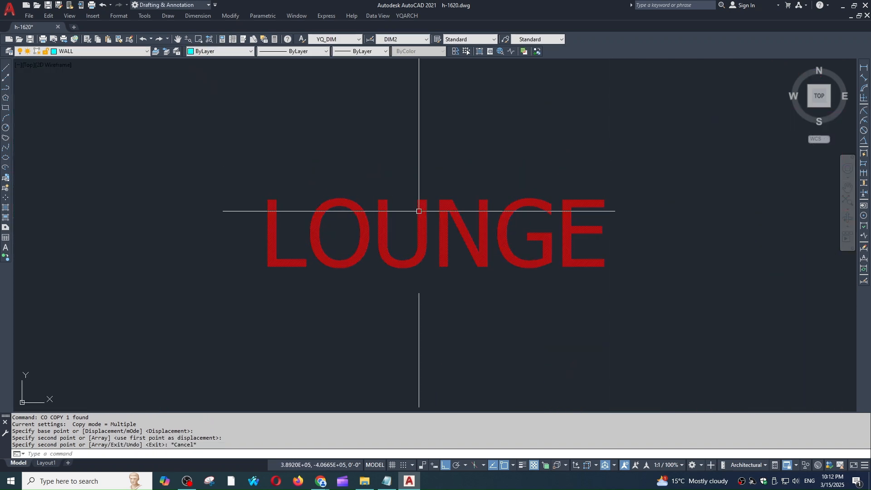
{"action": "key", "text": "Escape"}
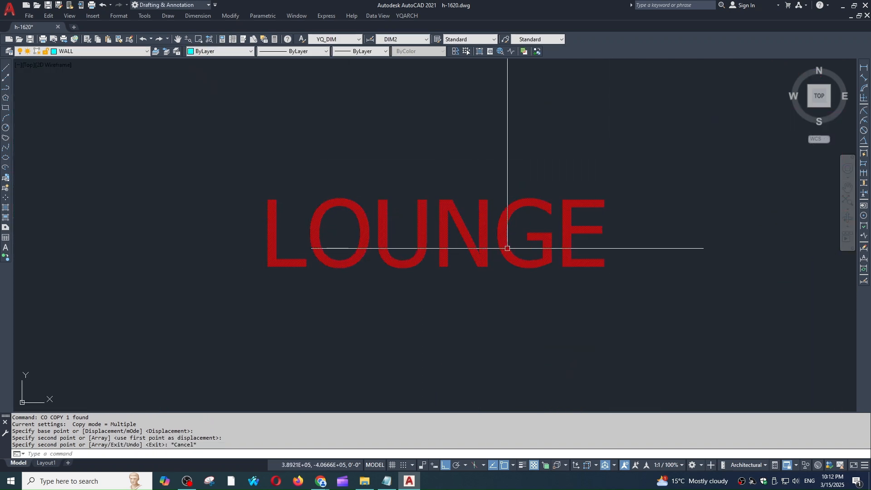
{"action": "scroll", "coordinate": [522, 218], "scroll_direction": "down", "scroll_amount": 4}
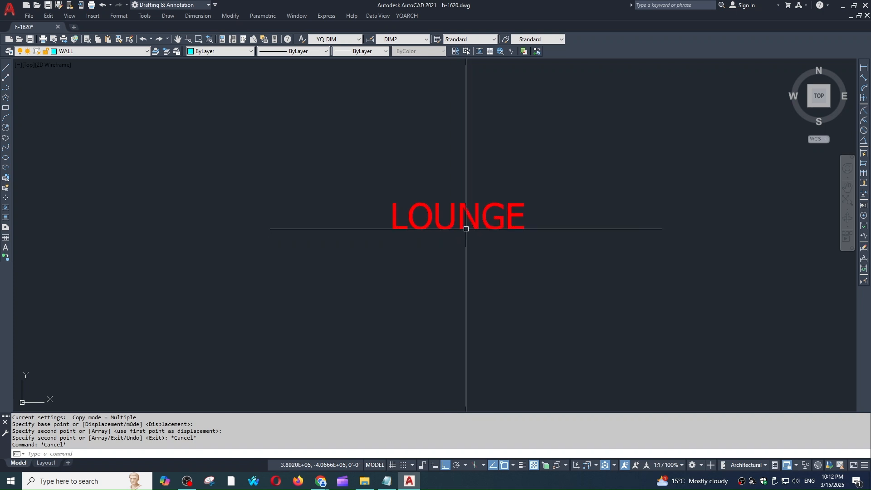
{"action": "key", "text": "Escape"}
{"action": "middle_click_drag", "start_coordinate": [456, 232], "coordinate": [449, 249]}
{"action": "key", "text": "Escape"}
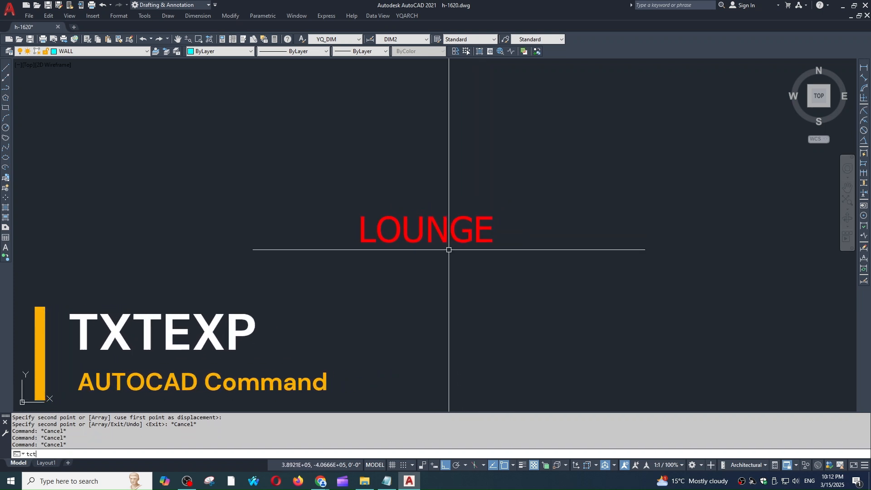
Explode the copied LOUNGE text into line outlines with TXTEXP
{"action": "type", "text": "TCTexp"}
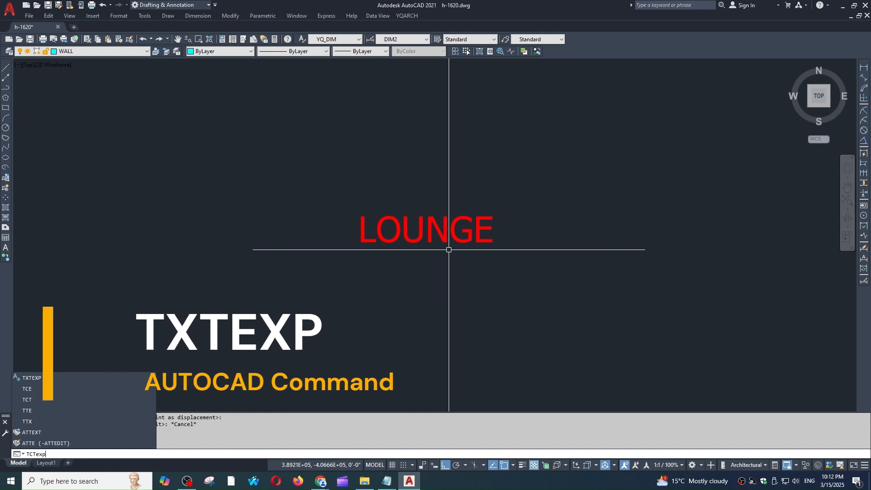
{"action": "key", "text": "Escape"}
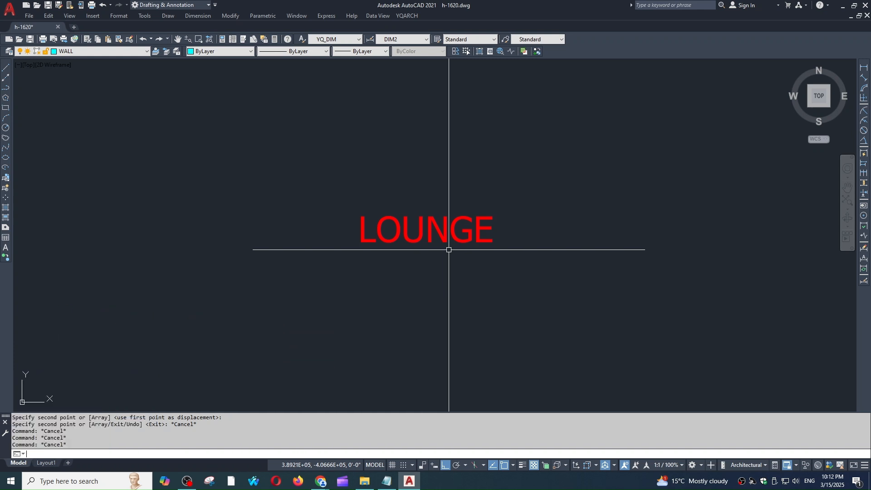
{"action": "type", "text": "txte"}
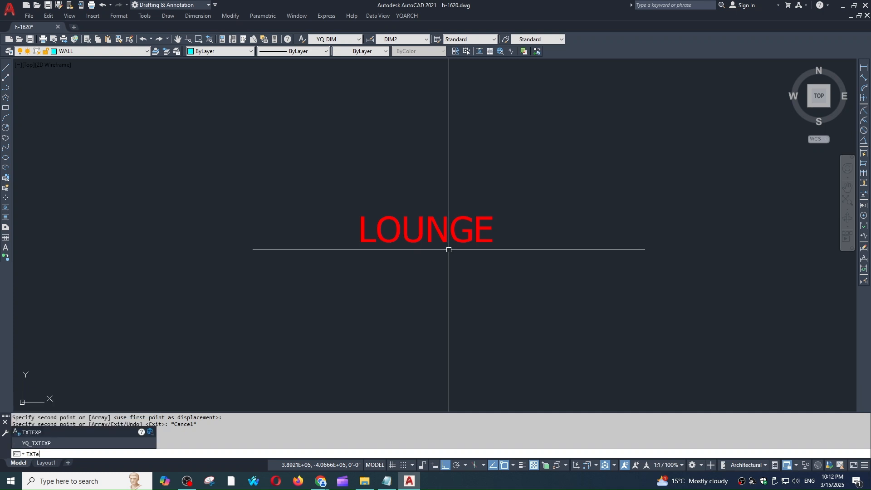
{"action": "type", "text": "xp"}
{"action": "key", "text": "Return"}
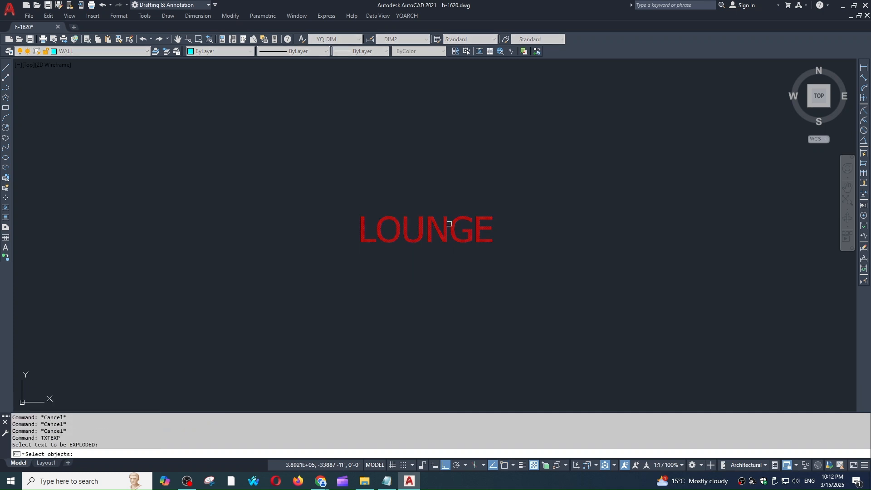
{"action": "key", "text": "Return"}
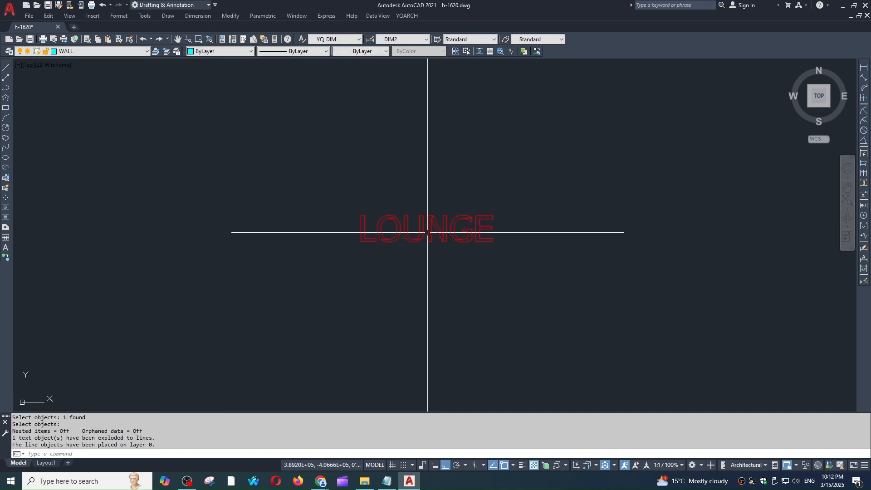
Trim away the stray connector lines at the top and bottom of the exploded letter O
{"action": "left_click", "coordinate": [347, 213]}
{"action": "key", "text": "Escape"}
{"action": "type", "text": "tr"}
{"action": "key", "text": "Return"}
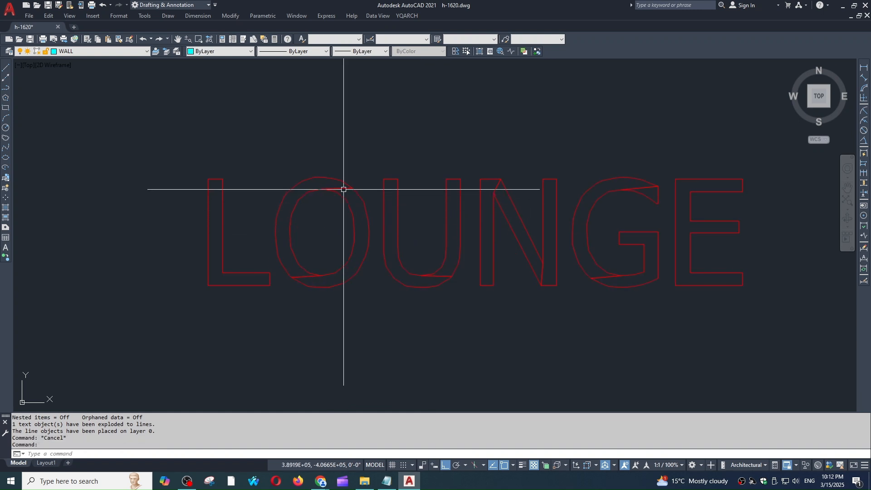
{"action": "scroll", "coordinate": [345, 195], "scroll_direction": "up", "scroll_amount": 6}
{"action": "key", "text": "Return"}
{"action": "left_click", "coordinate": [345, 196]}
{"action": "left_click", "coordinate": [339, 185]}
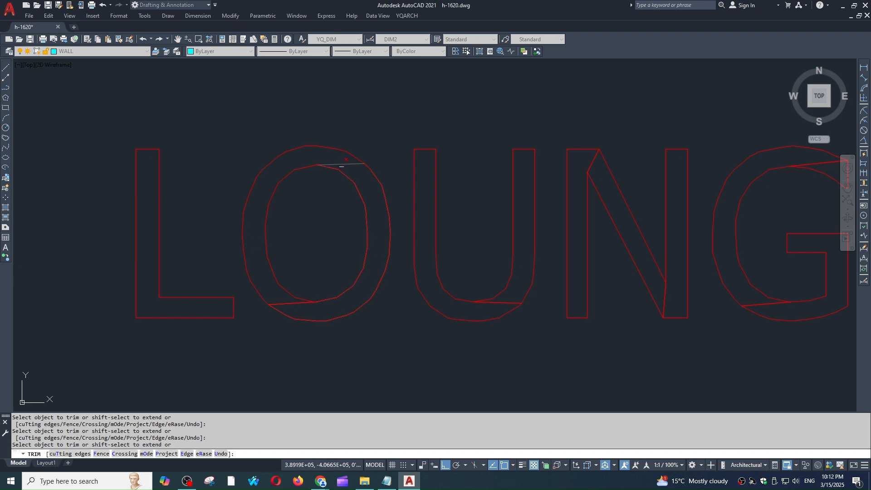
{"action": "left_click", "coordinate": [290, 303]}
{"action": "left_click", "coordinate": [288, 303]}
{"action": "left_click", "coordinate": [287, 303]}
{"action": "left_click", "coordinate": [288, 303]}
{"action": "left_click", "coordinate": [293, 304]}
{"action": "left_click", "coordinate": [347, 307]}
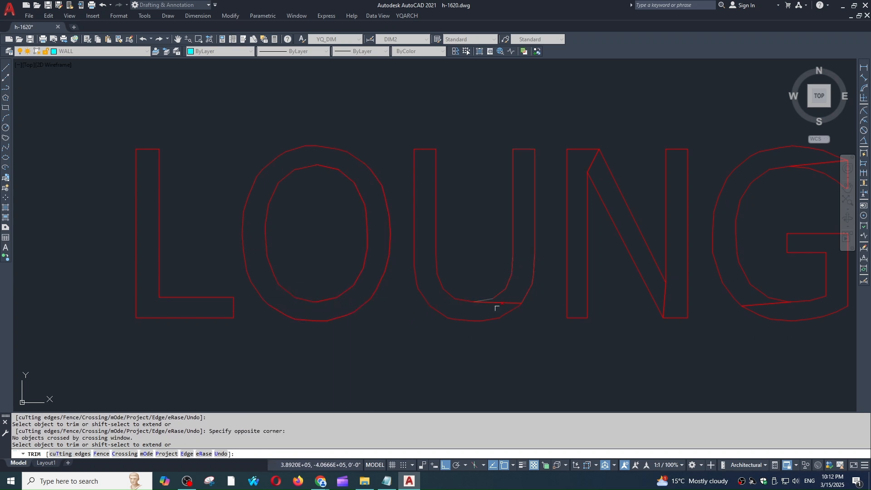
Trim the stray connector lines out of the exploded letters U and N
{"action": "left_click", "coordinate": [510, 300]}
{"action": "left_click", "coordinate": [593, 164]}
{"action": "left_click", "coordinate": [610, 218]}
{"action": "left_click", "coordinate": [660, 296]}
{"action": "left_click", "coordinate": [663, 297]}
{"action": "left_click", "coordinate": [663, 297]}
{"action": "left_click", "coordinate": [665, 296]}
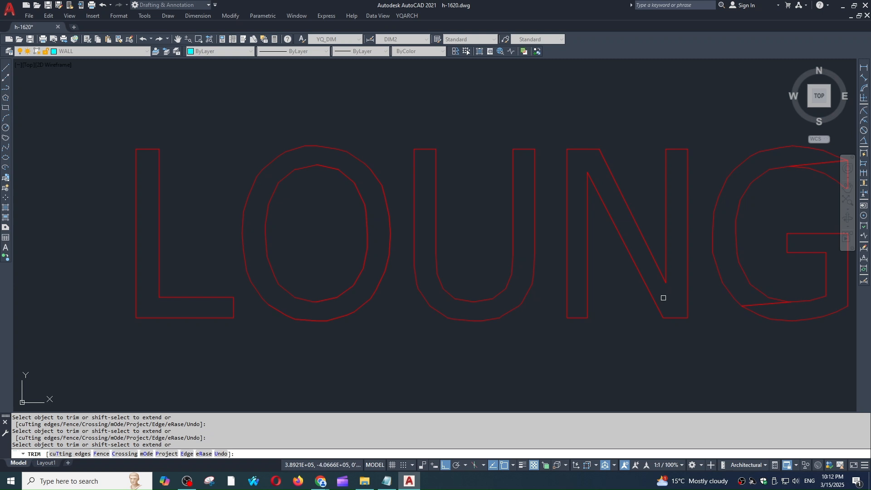
{"action": "key", "text": "Escape"}
{"action": "key", "text": "Escape"}
{"action": "key", "text": "Escape"}
Create a closed polyline around the inside of the outlined letter N with BOUNDARY
{"action": "scroll", "coordinate": [554, 262], "scroll_direction": "down", "scroll_amount": 3}
{"action": "scroll", "coordinate": [534, 252], "scroll_direction": "up", "scroll_amount": 1}
{"action": "left_click", "coordinate": [528, 252]}
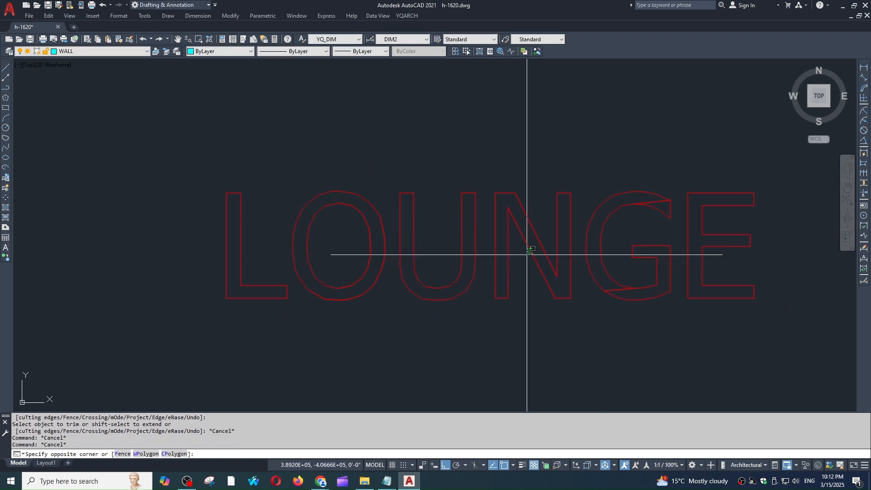
{"action": "left_click", "coordinate": [535, 233]}
{"action": "key", "text": "Escape"}
{"action": "key", "text": "Escape"}
{"action": "key", "text": "Escape"}
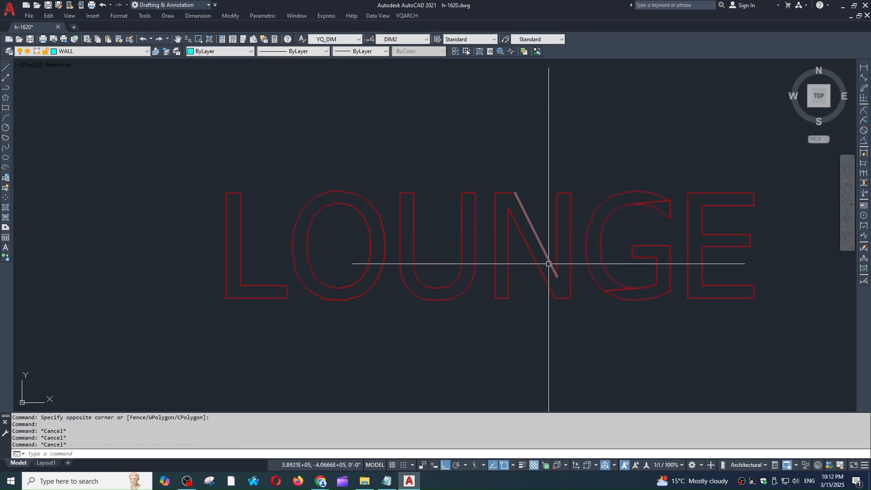
{"action": "key", "text": "Return"}
{"action": "key", "text": "space"}
{"action": "left_click", "coordinate": [571, 267]}
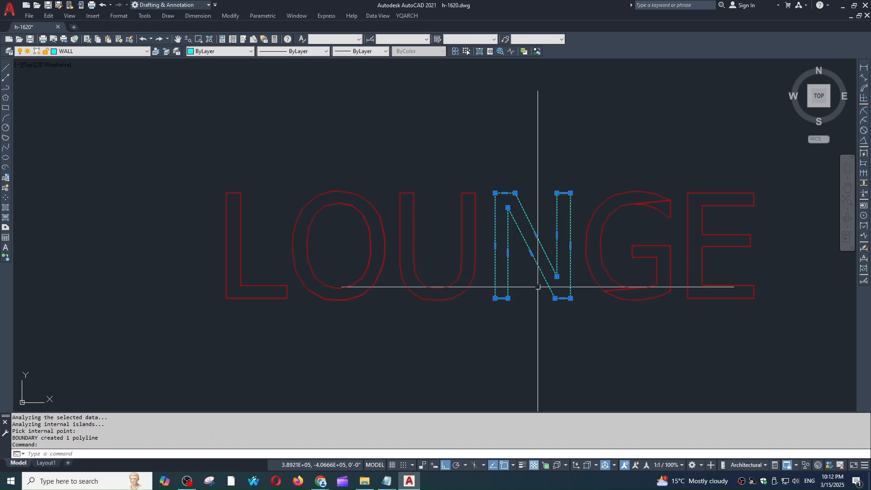
Move the new N boundary polyline straight up into the empty space above the LOUNGE outlines
{"action": "scroll", "coordinate": [537, 287], "scroll_direction": "down", "scroll_amount": 2}
{"action": "type", "text": ", m"}
{"action": "left_click", "coordinate": [546, 277]}
{"action": "left_click", "coordinate": [548, 156]}
{"action": "middle_click_drag", "start_coordinate": [581, 148], "coordinate": [567, 188]}
{"action": "key", "text": "Escape"}
{"action": "scroll", "coordinate": [533, 177], "scroll_direction": "up", "scroll_amount": 2}
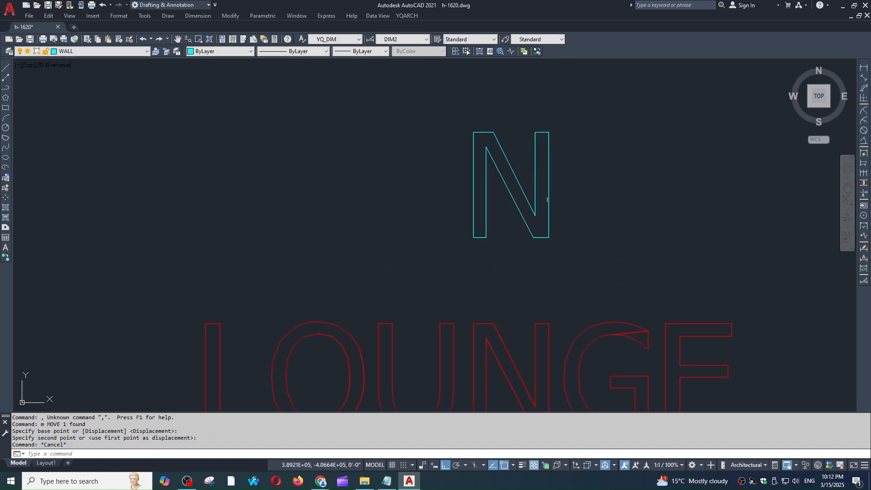
Hatch the moved N polyline with the SOLID pattern in colour 128,128,128
{"action": "left_click", "coordinate": [524, 191]}
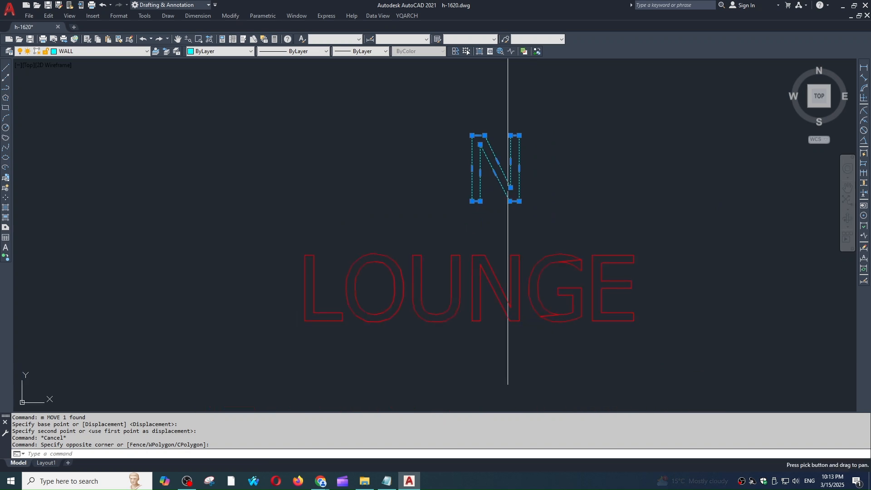
{"action": "middle_click_drag", "start_coordinate": [509, 185], "coordinate": [476, 203]}
{"action": "scroll", "coordinate": [501, 232], "scroll_direction": "up", "scroll_amount": 4}
{"action": "key", "text": "Escape"}
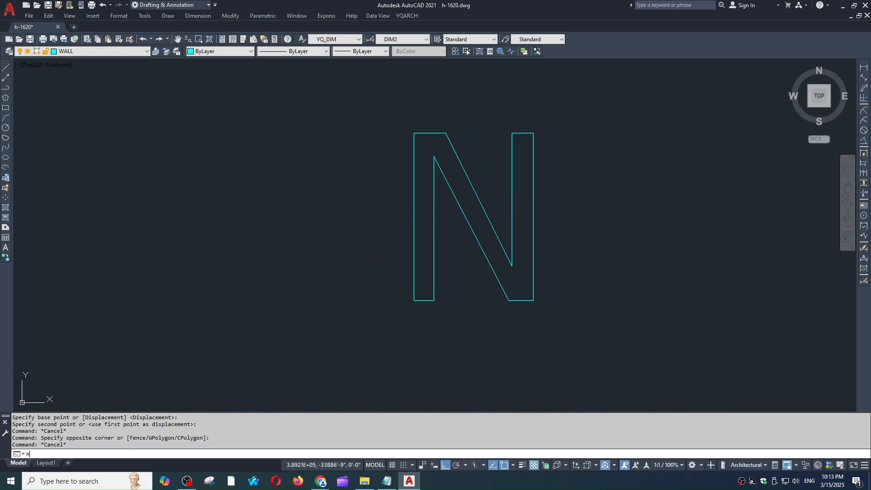
{"action": "key", "text": "Return"}
{"action": "left_click", "coordinate": [476, 140]}
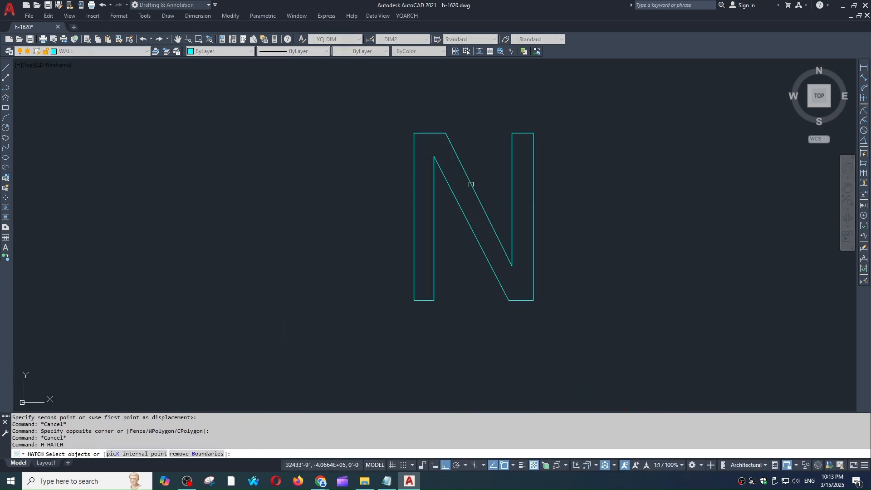
{"action": "left_click", "coordinate": [470, 184]}
{"action": "key", "text": "Return"}
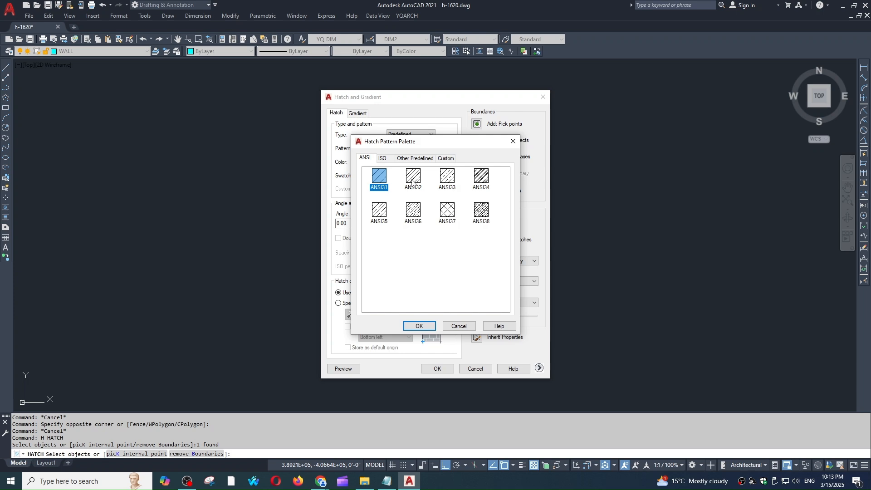
{"action": "left_click", "coordinate": [416, 159]}
{"action": "double_click", "coordinate": [380, 176]}
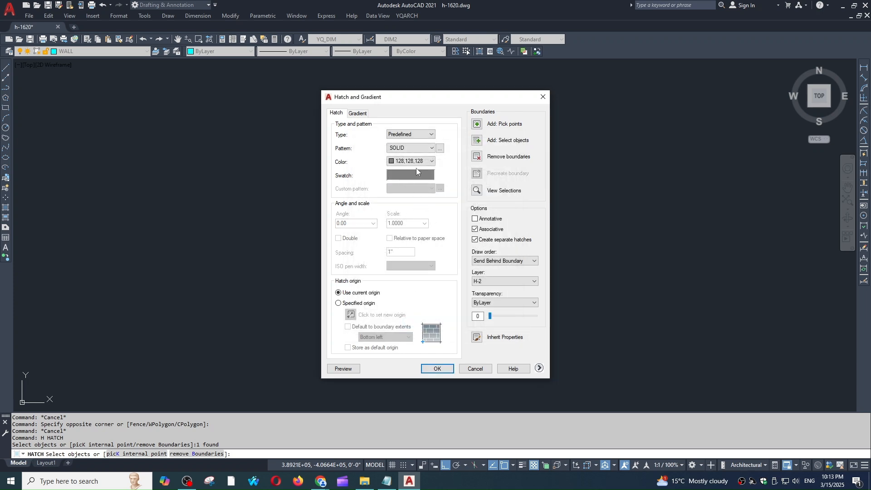
{"action": "left_click", "coordinate": [438, 368]}
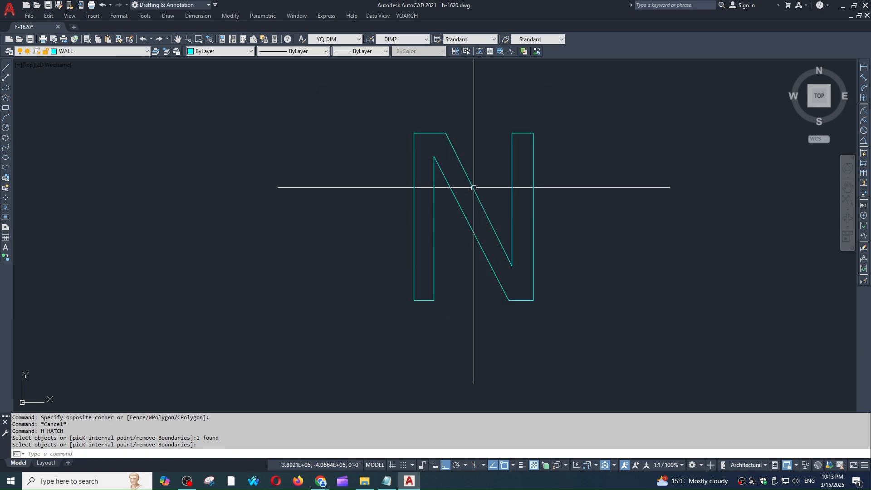
Hatch the N polyline again with the SOLID pattern, using the darker true colour 87,87,87
{"action": "key", "text": "space"}
{"action": "left_click", "coordinate": [477, 141]}
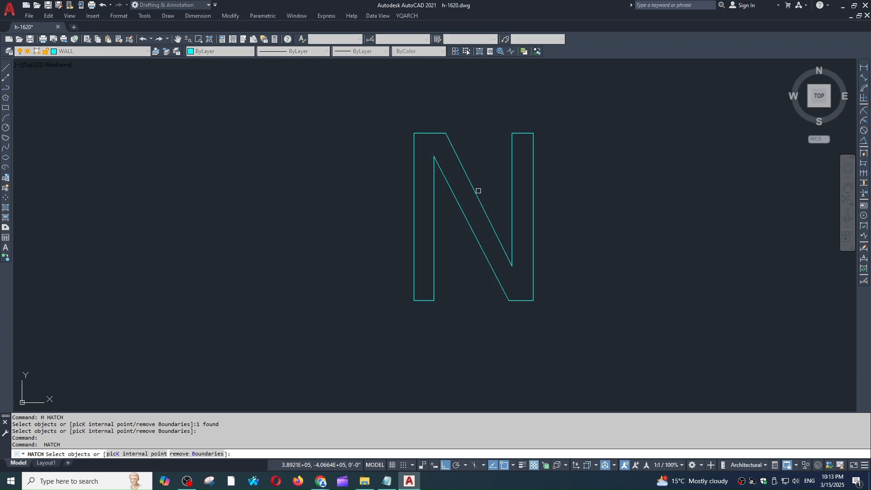
{"action": "left_click", "coordinate": [477, 191]}
{"action": "key", "text": "space"}
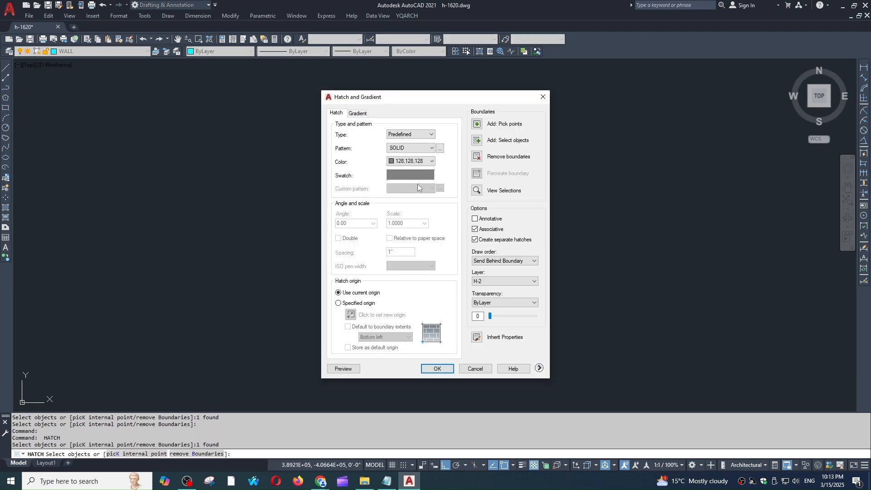
{"action": "left_click", "coordinate": [410, 243]}
{"action": "left_click", "coordinate": [426, 176]}
{"action": "double_click", "coordinate": [384, 181]}
{"action": "left_click", "coordinate": [426, 161]}
{"action": "left_click", "coordinate": [413, 254]}
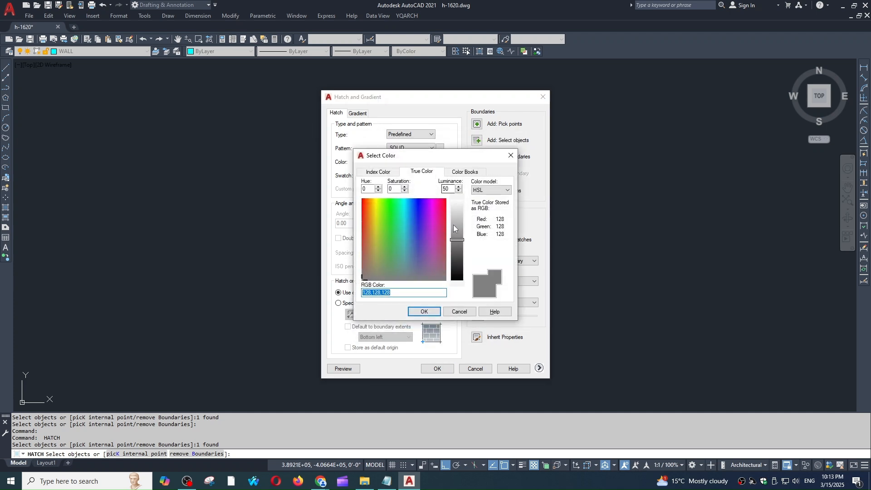
{"action": "left_click", "coordinate": [453, 253]}
{"action": "left_click", "coordinate": [434, 311]}
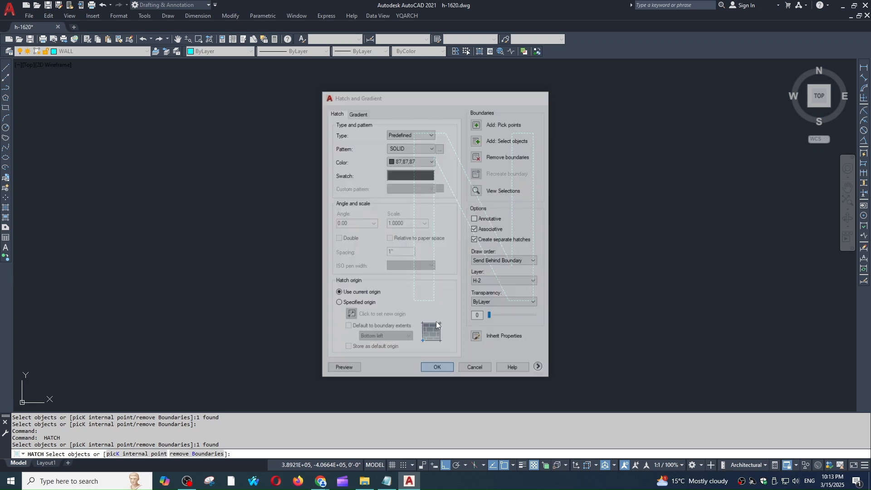
{"action": "key", "text": "Escape"}
Turn on all layers of the drawing with LAYON
{"action": "scroll", "coordinate": [454, 180], "scroll_direction": "down", "scroll_amount": 5}
{"action": "type", "text": "n"}
{"action": "key", "text": "Return"}
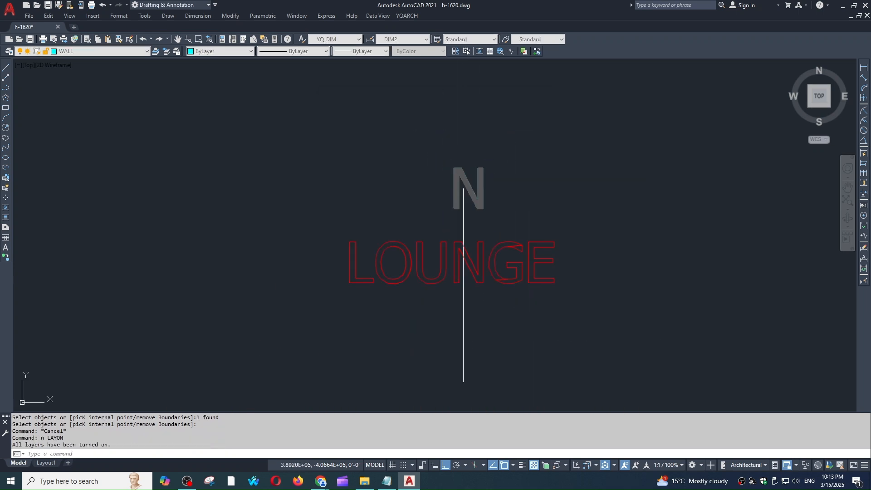
Select the solid fill of the letter N to inspect it and compare it with the LOUNGE outlines
{"action": "scroll", "coordinate": [471, 179], "scroll_direction": "up", "scroll_amount": 4}
{"action": "left_click_drag", "start_coordinate": [477, 196], "coordinate": [465, 224]}
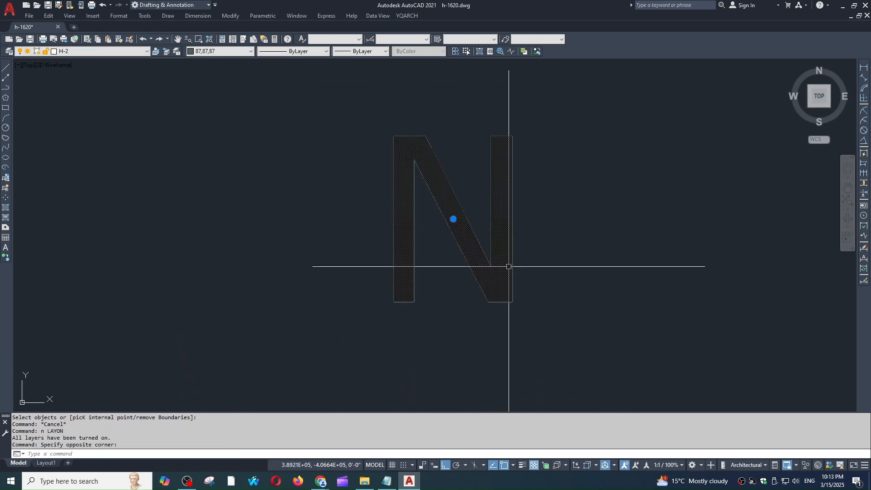
{"action": "key", "text": "Escape"}
{"action": "scroll", "coordinate": [481, 200], "scroll_direction": "down", "scroll_amount": 3}
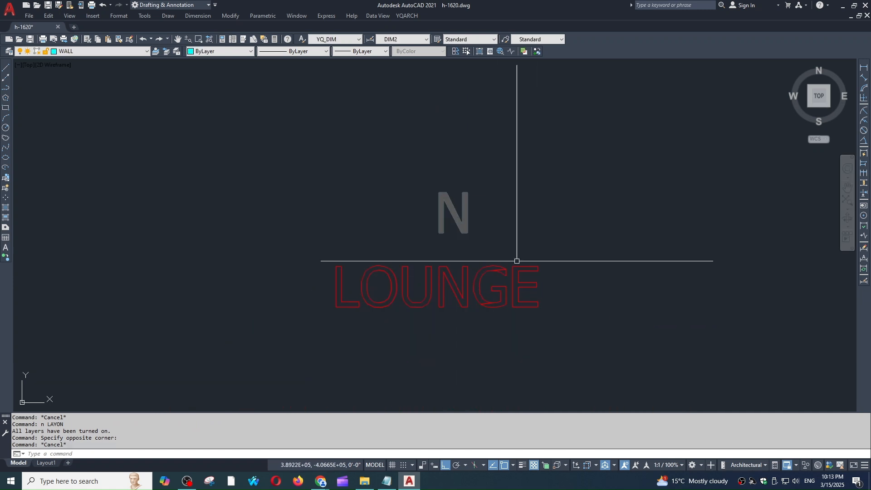
{"action": "mouse_move", "coordinate": [471, 253]}
{"action": "middle_mouse_down"}
{"action": "mouse_move", "coordinate": [463, 209]}
{"action": "mouse_move", "coordinate": [471, 237]}
{"action": "mouse_move", "coordinate": [447, 209]}
{"action": "middle_mouse_up"}
{"action": "scroll", "coordinate": [500, 205], "scroll_direction": "down", "scroll_amount": 2}
{"action": "scroll", "coordinate": [500, 205], "scroll_direction": "up", "scroll_amount": 5}
{"action": "scroll", "coordinate": [431, 182], "scroll_direction": "down", "scroll_amount": 3}
{"action": "scroll", "coordinate": [443, 200], "scroll_direction": "up", "scroll_amount": 2}
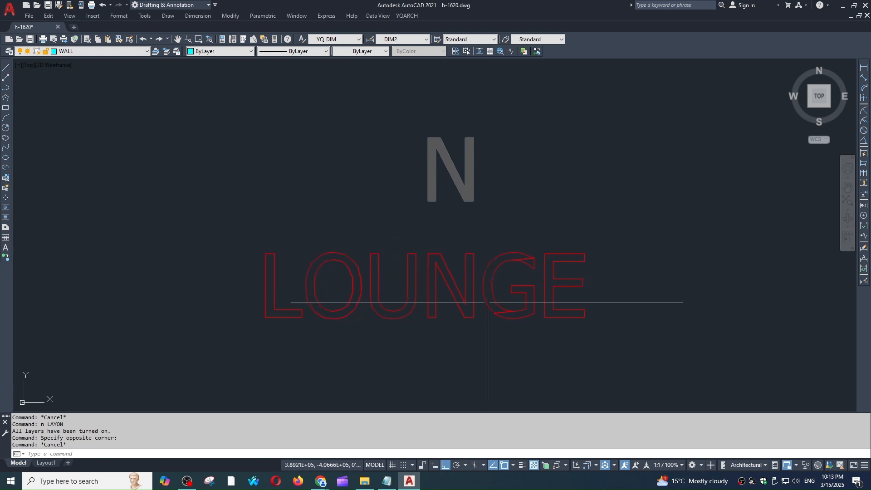
Trim away the stray connector line at the top of the exploded letter G
{"action": "scroll", "coordinate": [508, 260], "scroll_direction": "up", "scroll_amount": 6}
{"action": "key", "text": "Escape"}
{"action": "type", "text": "tr"}
{"action": "key", "text": "space"}
{"action": "key", "text": "space"}
{"action": "left_click", "coordinate": [550, 262]}
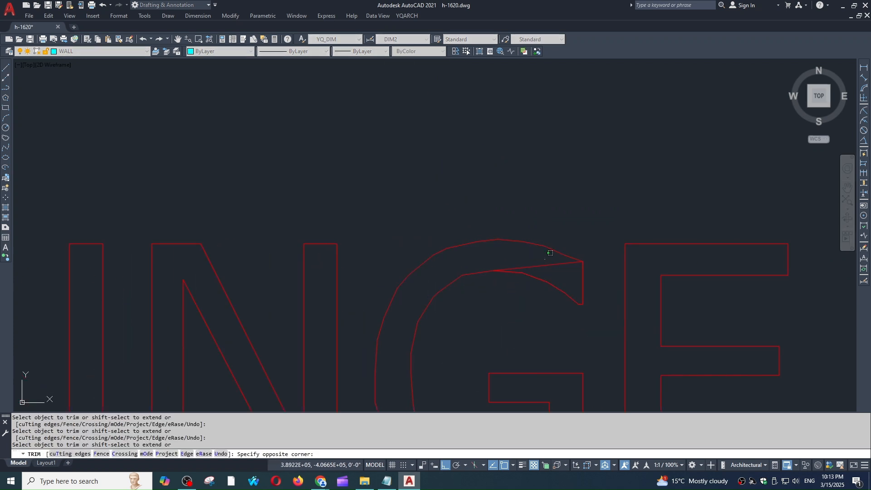
{"action": "left_click", "coordinate": [550, 261]}
{"action": "key", "text": "Escape"}
{"action": "scroll", "coordinate": [536, 254], "scroll_direction": "down", "scroll_amount": 5}
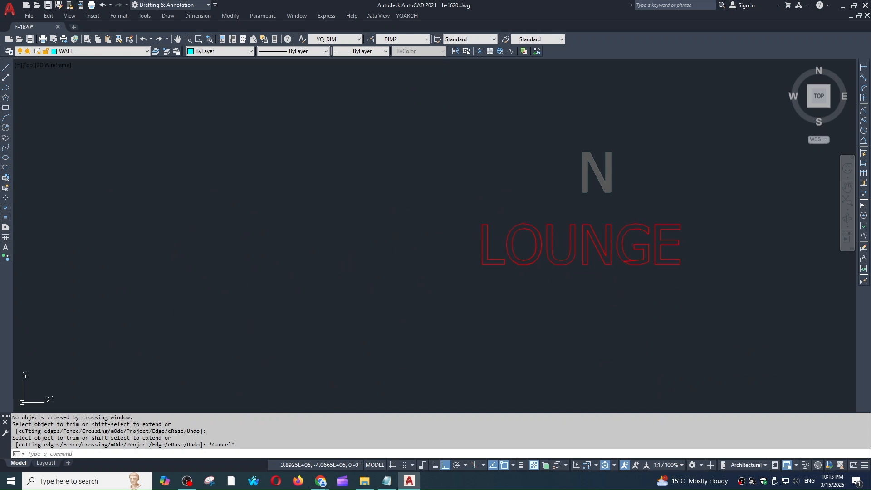
Look over the floor plans and examine the BED 1 and kitchen area of the ground floor
{"action": "key", "text": "Escape"}
{"action": "key", "text": "Escape"}
{"action": "scroll", "coordinate": [700, 237], "scroll_direction": "down", "scroll_amount": 10}
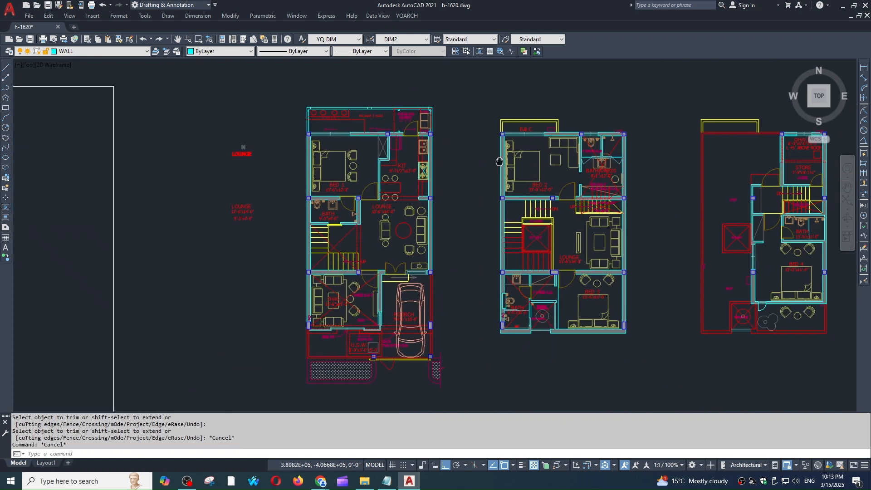
{"action": "middle_click_drag", "start_coordinate": [427, 210], "coordinate": [434, 244]}
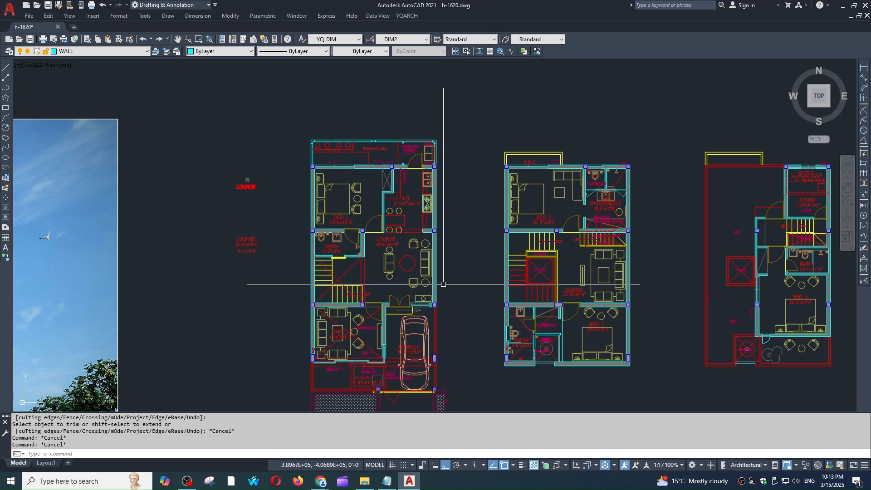
{"action": "middle_click_drag", "start_coordinate": [444, 284], "coordinate": [436, 239]}
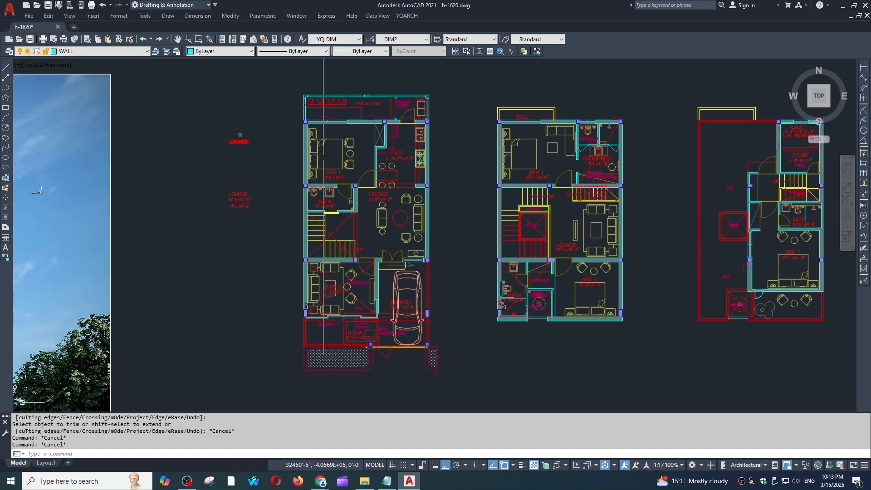
{"action": "scroll", "coordinate": [483, 216], "scroll_direction": "up", "scroll_amount": 5}
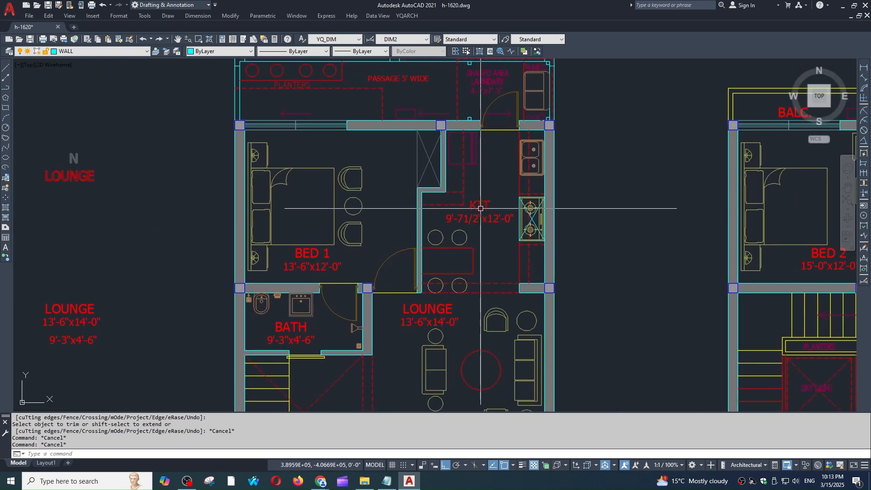
{"action": "scroll", "coordinate": [425, 201], "scroll_direction": "down", "scroll_amount": 4}
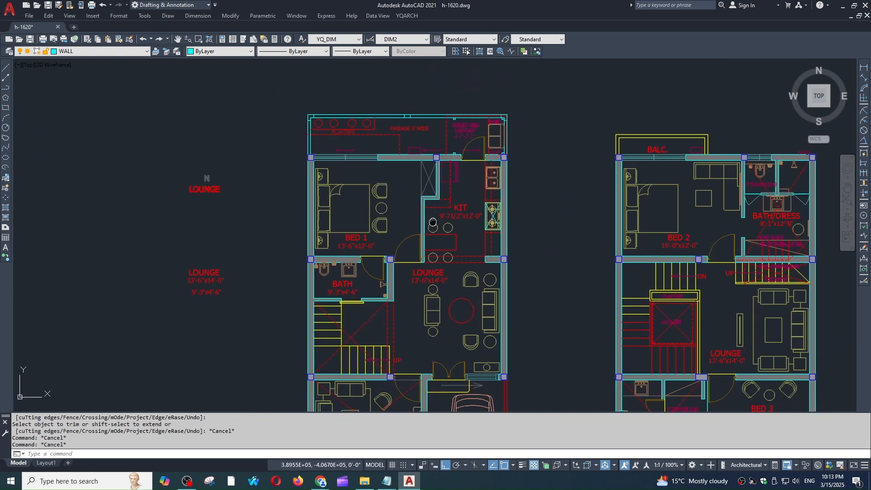
{"action": "key", "text": "Escape"}
{"action": "scroll", "coordinate": [416, 195], "scroll_direction": "up", "scroll_amount": 4}
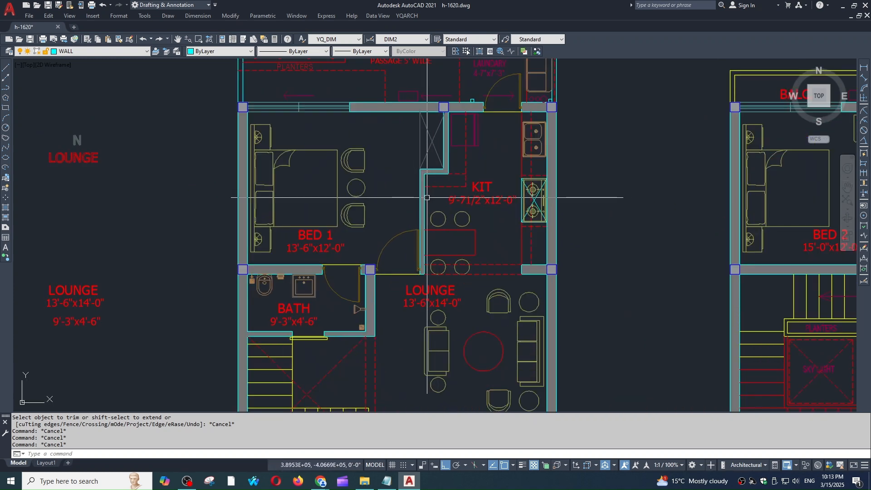
Isolate the WALL layer with LAYISO by selecting the wall line between BED 1 and the kitchen
{"action": "type", "text": "la"}
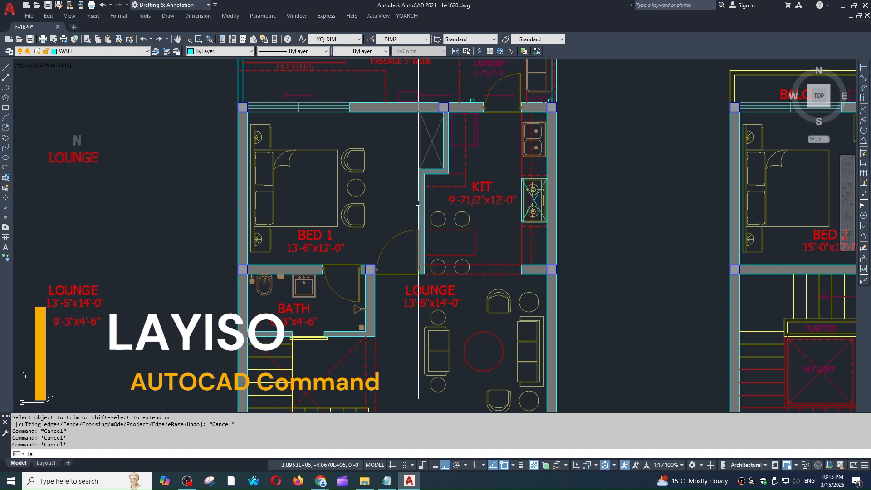
{"action": "type", "text": "yiso"}
{"action": "key", "text": "Return"}
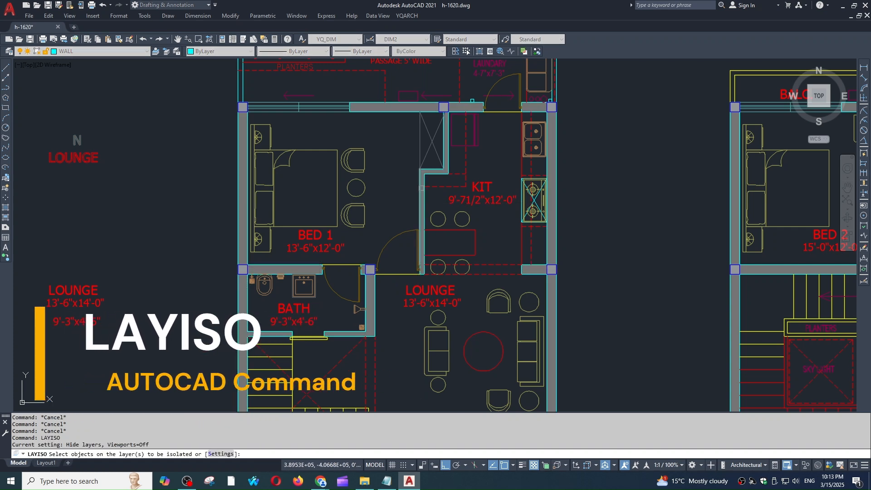
{"action": "left_click", "coordinate": [424, 197]}
{"action": "key", "text": "Return"}
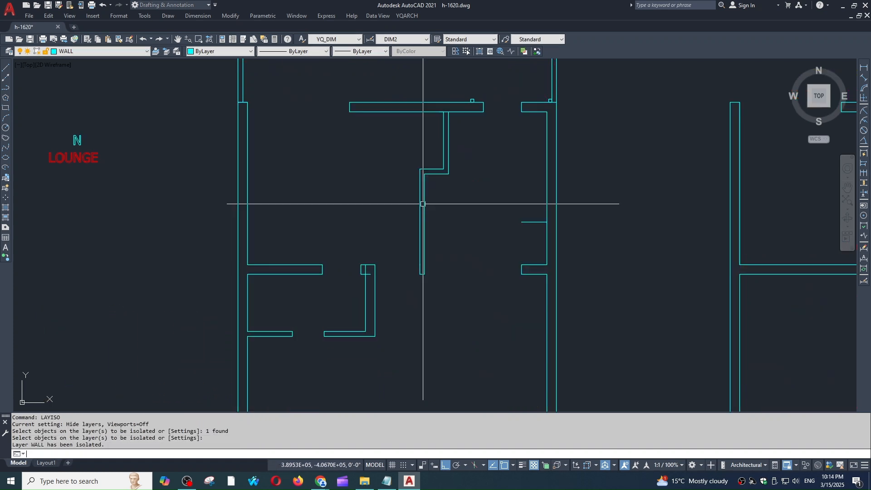
Examine the isolated wall lines across all the floor plans for overlapping or unjoined segments
{"action": "scroll", "coordinate": [432, 206], "scroll_direction": "down", "scroll_amount": 3}
{"action": "key", "text": "Escape"}
{"action": "scroll", "coordinate": [408, 195], "scroll_direction": "down", "scroll_amount": 4}
{"action": "key", "text": "Escape"}
{"action": "scroll", "coordinate": [394, 165], "scroll_direction": "up", "scroll_amount": 4}
{"action": "scroll", "coordinate": [417, 165], "scroll_direction": "down", "scroll_amount": 4}
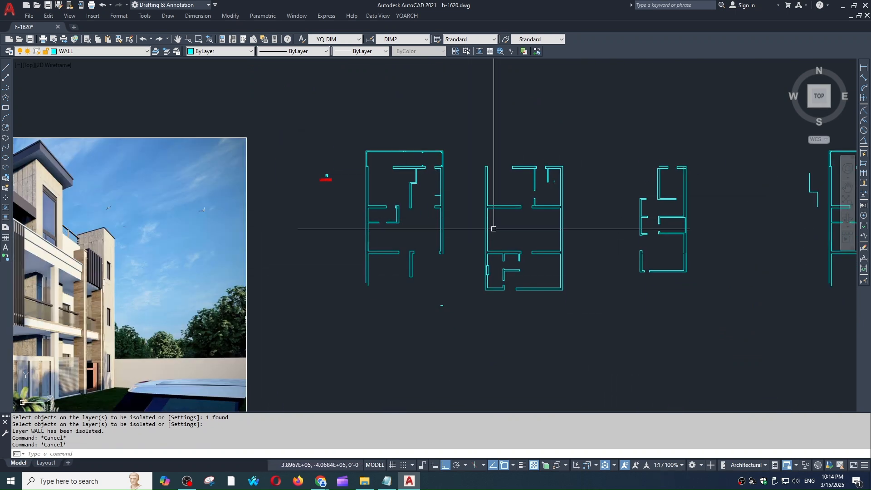
{"action": "scroll", "coordinate": [494, 228], "scroll_direction": "up", "scroll_amount": 4}
{"action": "scroll", "coordinate": [530, 190], "scroll_direction": "down", "scroll_amount": 4}
Erase the short stray line crossing the upper wall above the partition on the second floor plan
{"action": "scroll", "coordinate": [546, 164], "scroll_direction": "up", "scroll_amount": 6}
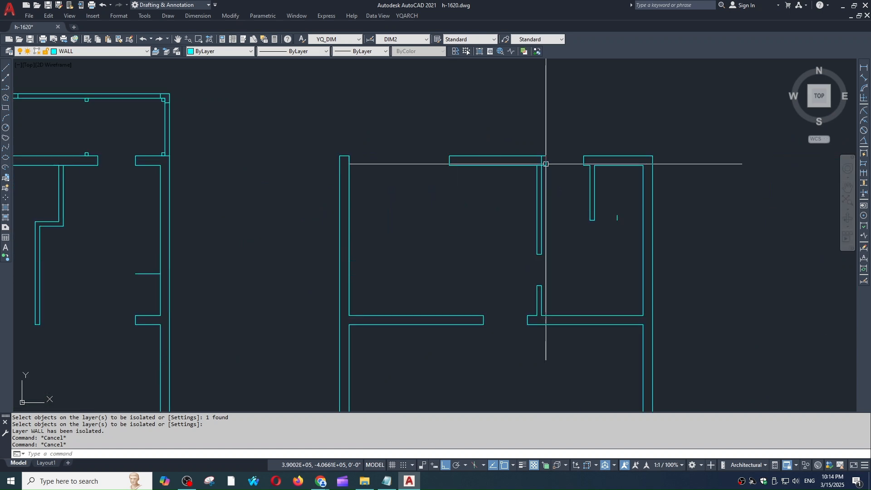
{"action": "scroll", "coordinate": [546, 161], "scroll_direction": "up", "scroll_amount": 4}
{"action": "type", "text": "tr"}
{"action": "key", "text": "space"}
{"action": "key", "text": "space"}
{"action": "left_click", "coordinate": [533, 165]}
{"action": "key", "text": "Escape"}
{"action": "left_click", "coordinate": [533, 161]}
{"action": "type", "text": "e"}
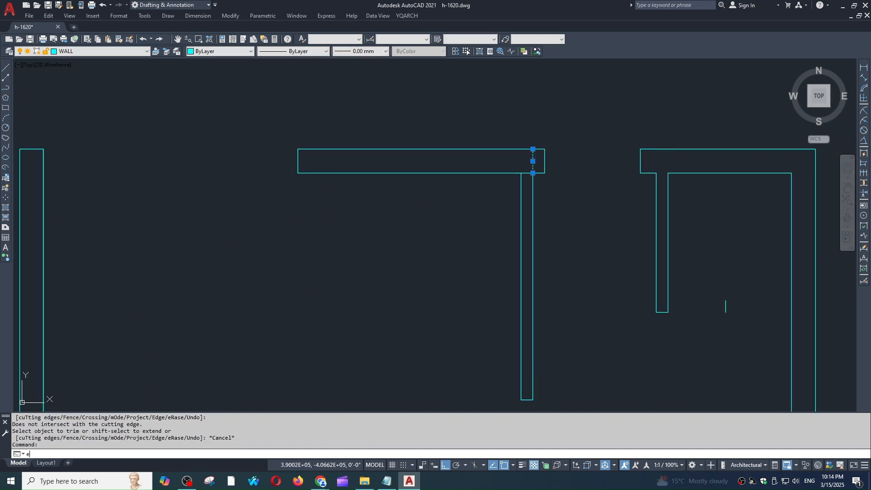
Clear the leftover segment where the partition meets the upper wall on the second floor plan, using Trim and Erase
{"action": "scroll", "coordinate": [533, 173], "scroll_direction": "up", "scroll_amount": 2}
{"action": "type", "text": "tr"}
{"action": "left_click", "coordinate": [529, 172]}
{"action": "key", "text": "Escape"}
{"action": "left_click", "coordinate": [524, 183]}
{"action": "left_click", "coordinate": [525, 172]}
{"action": "type", "text": "e"}
{"action": "key", "text": "Escape"}
{"action": "scroll", "coordinate": [453, 191], "scroll_direction": "down", "scroll_amount": 6}
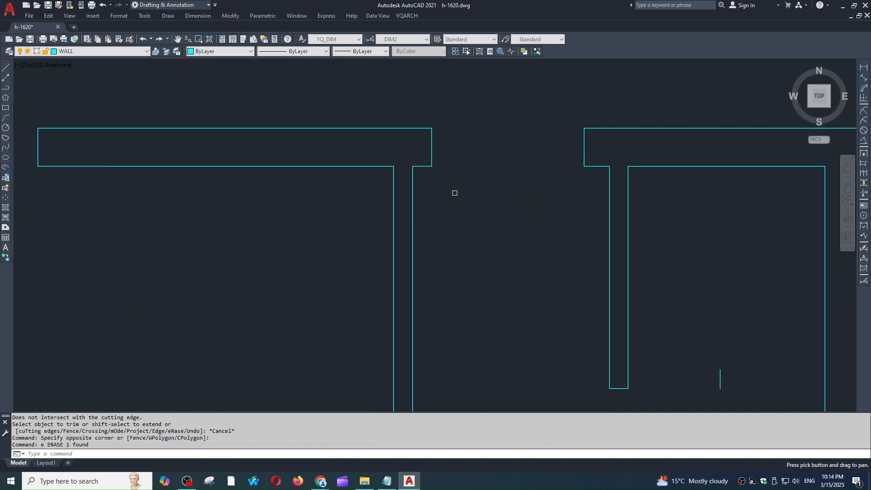
Fillet both side lines of the short right-hand partition to the cross wall above it, in the second floor plan's lower rooms
{"action": "scroll", "coordinate": [467, 261], "scroll_direction": "up", "scroll_amount": 5}
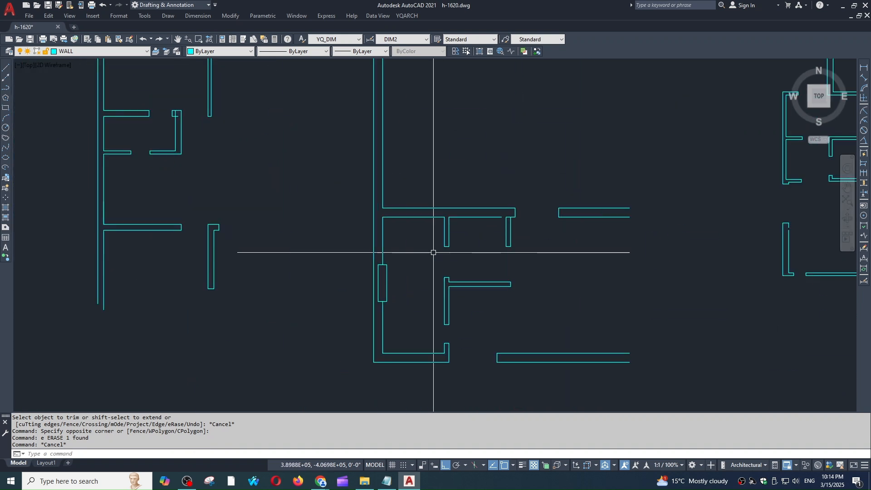
{"action": "key", "text": "Escape"}
{"action": "key", "text": "Escape"}
{"action": "scroll", "coordinate": [551, 195], "scroll_direction": "up", "scroll_amount": 2}
{"action": "type", "text": "f"}
{"action": "key", "text": "space"}
{"action": "left_click", "coordinate": [561, 207]}
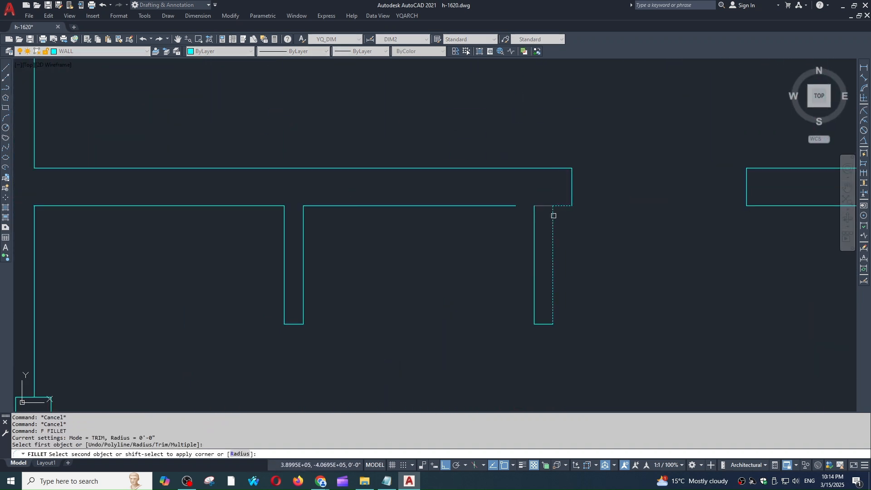
{"action": "left_click", "coordinate": [552, 216]}
{"action": "key", "text": "space"}
{"action": "left_click", "coordinate": [509, 206]}
{"action": "left_click", "coordinate": [536, 217]}
{"action": "key", "text": "Escape"}
Fillet the open corner at the lower end of the first floor plan's right outer wall
{"action": "scroll", "coordinate": [530, 233], "scroll_direction": "down", "scroll_amount": 4}
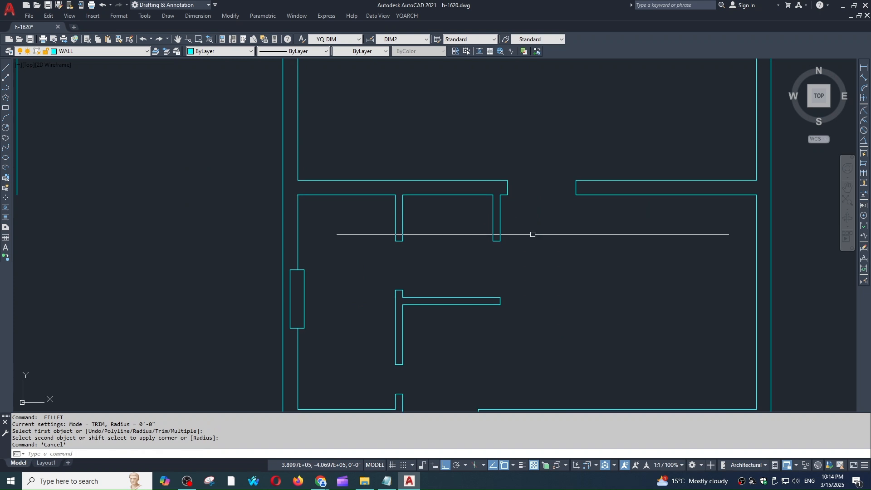
{"action": "scroll", "coordinate": [456, 222], "scroll_direction": "up", "scroll_amount": 4}
{"action": "key", "text": "Escape"}
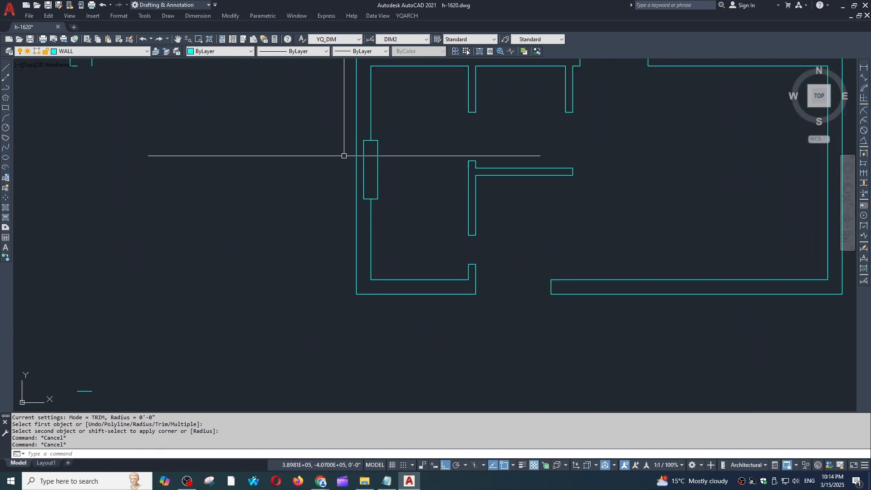
{"action": "scroll", "coordinate": [358, 163], "scroll_direction": "down", "scroll_amount": 4}
{"action": "scroll", "coordinate": [449, 254], "scroll_direction": "up", "scroll_amount": 4}
{"action": "type", "text": "f"}
{"action": "key", "text": "space"}
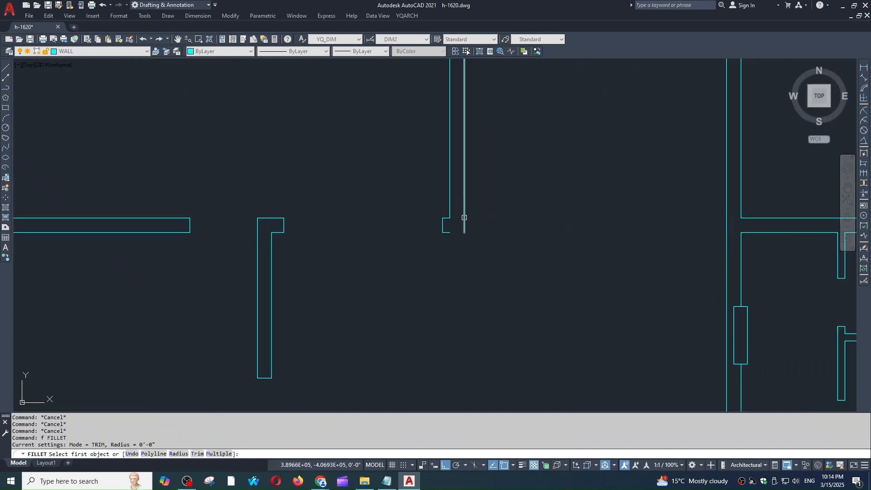
{"action": "left_click", "coordinate": [447, 227]}
{"action": "key", "text": "Escape"}
{"action": "scroll", "coordinate": [449, 234], "scroll_direction": "down", "scroll_amount": 2}
Fillet the inner corner at the upper end of the bath wall on the first floor plan to remove its overrunning lines
{"action": "scroll", "coordinate": [448, 235], "scroll_direction": "down", "scroll_amount": 3}
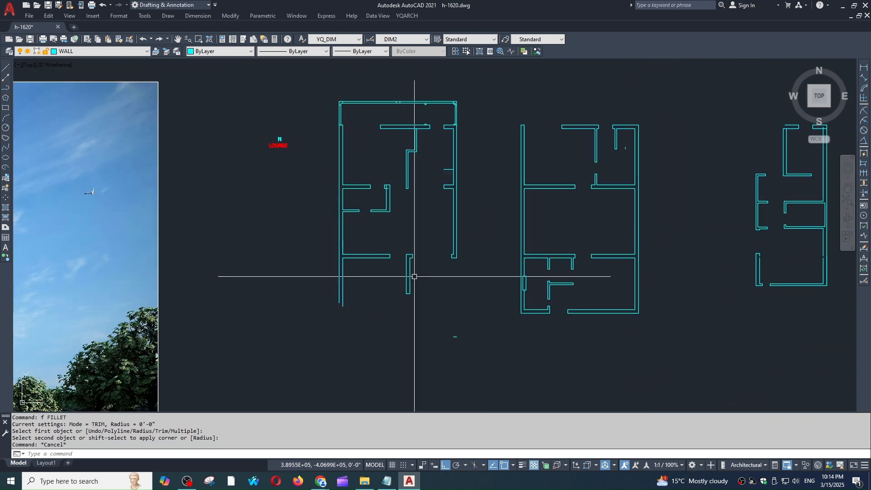
{"action": "key", "text": "Escape"}
{"action": "scroll", "coordinate": [376, 172], "scroll_direction": "up", "scroll_amount": 5}
{"action": "type", "text": "f"}
{"action": "key", "text": "space"}
{"action": "left_click", "coordinate": [379, 176]}
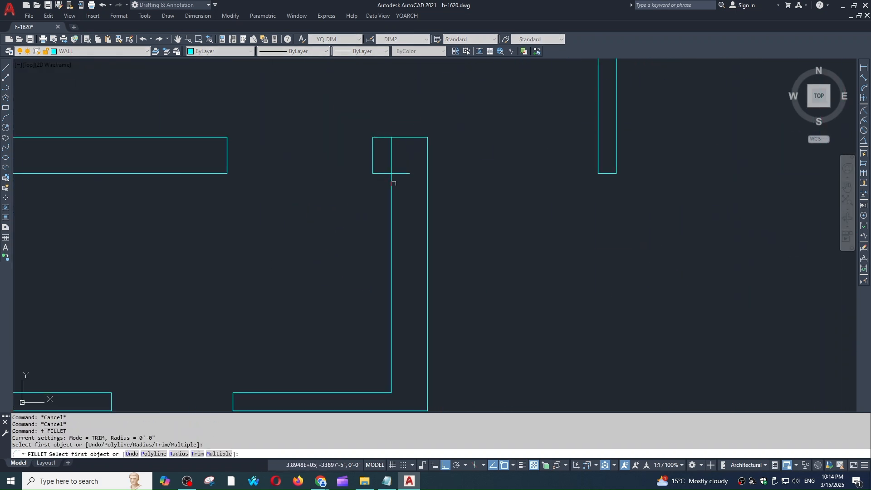
{"action": "left_click", "coordinate": [393, 181]}
{"action": "left_click", "coordinate": [384, 175]}
{"action": "left_click", "coordinate": [391, 180]}
{"action": "key", "text": "Escape"}
{"action": "scroll", "coordinate": [394, 253], "scroll_direction": "down", "scroll_amount": 4}
{"action": "scroll", "coordinate": [504, 166], "scroll_direction": "down", "scroll_amount": 3}
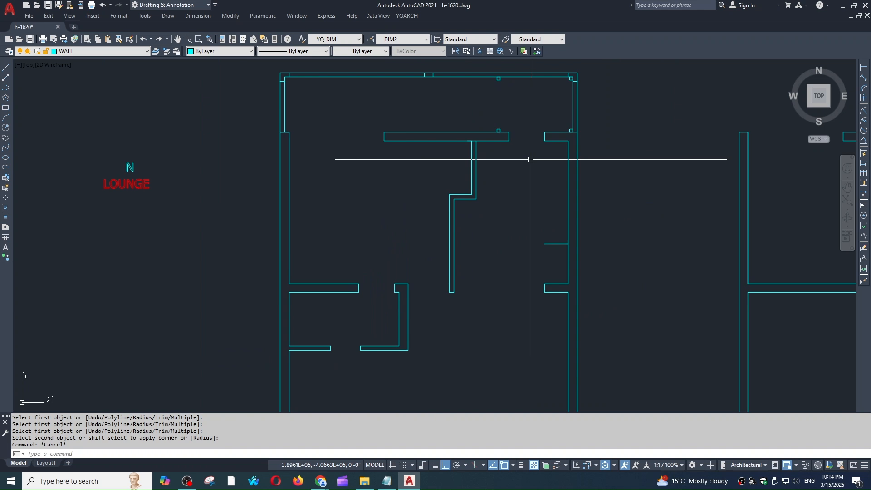
{"action": "scroll", "coordinate": [529, 157], "scroll_direction": "up", "scroll_amount": 6}
{"action": "type", "text": "tr"}
{"action": "key", "text": "space"}
{"action": "left_click", "coordinate": [494, 162]}
{"action": "left_click", "coordinate": [504, 164]}
{"action": "key", "text": "Escape"}
{"action": "type", "text": "f"}
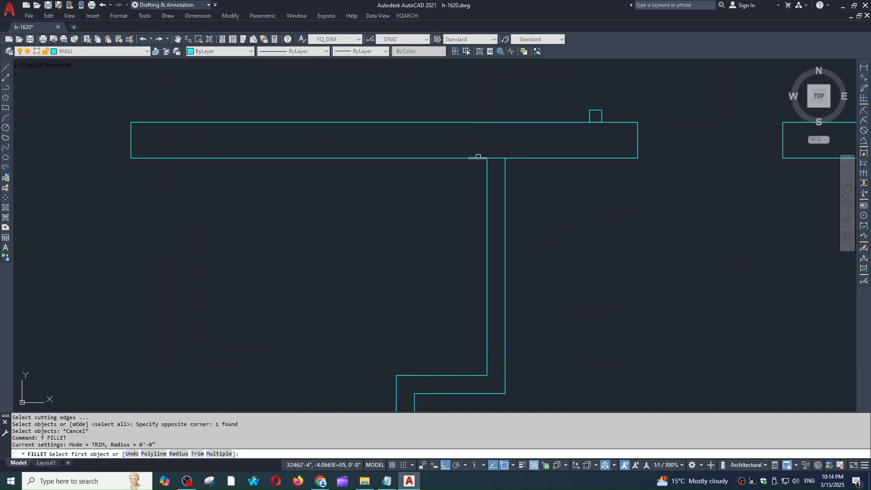
{"action": "left_click", "coordinate": [477, 158]}
{"action": "key", "text": "Escape"}
Erase the overlapping segment where the stepped partition meets BED 1's upper wall, and fillet the wall line to the partition's left side
{"action": "left_click", "coordinate": [464, 153]}
{"action": "left_click", "coordinate": [554, 181]}
{"action": "key", "text": "e"}
{"action": "key", "text": "space"}
{"action": "key", "text": "Escape"}
{"action": "type", "text": "f"}
{"action": "left_click", "coordinate": [470, 157]}
{"action": "left_click", "coordinate": [492, 171]}
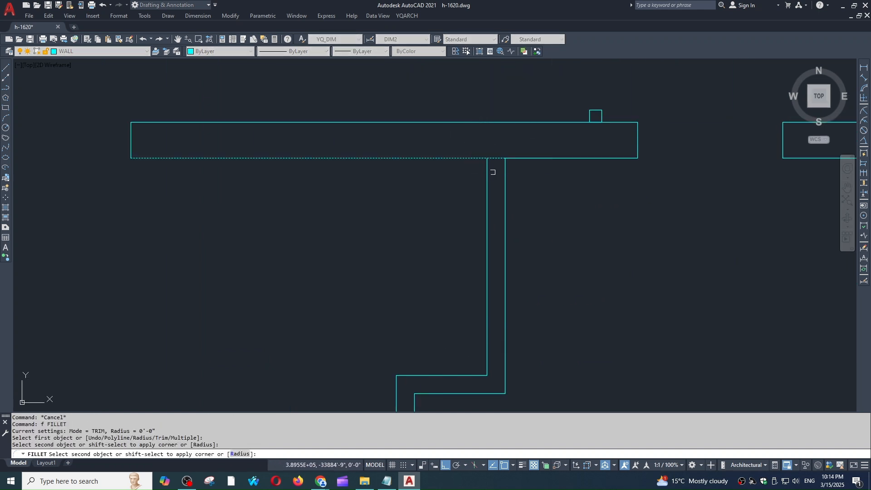
{"action": "left_click", "coordinate": [487, 174]}
{"action": "key", "text": "Escape"}
{"action": "scroll", "coordinate": [435, 167], "scroll_direction": "down", "scroll_amount": 4}
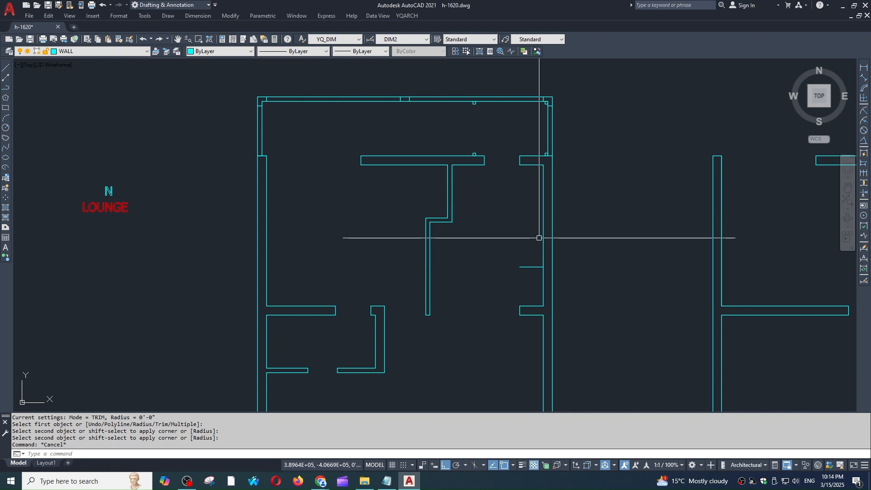
Turn all the hidden layers back on with LAYON
{"action": "mouse_move", "coordinate": [540, 237]}
{"action": "middle_mouse_down"}
{"action": "mouse_move", "coordinate": [489, 191]}
{"action": "mouse_move", "coordinate": [509, 212]}
{"action": "middle_mouse_up"}
{"action": "scroll", "coordinate": [558, 244], "scroll_direction": "down", "scroll_amount": 2}
{"action": "middle_click_drag", "start_coordinate": [547, 234], "coordinate": [516, 229]}
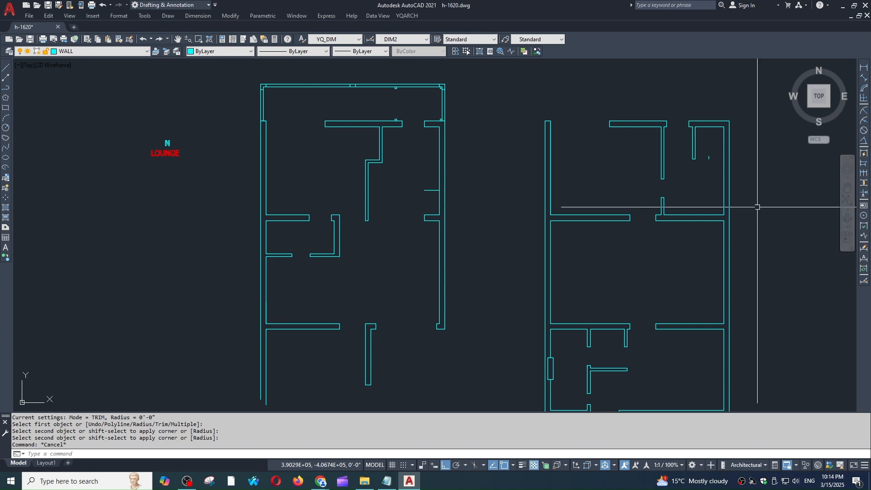
{"action": "scroll", "coordinate": [446, 243], "scroll_direction": "down", "scroll_amount": 5}
{"action": "scroll", "coordinate": [472, 243], "scroll_direction": "up", "scroll_amount": 8}
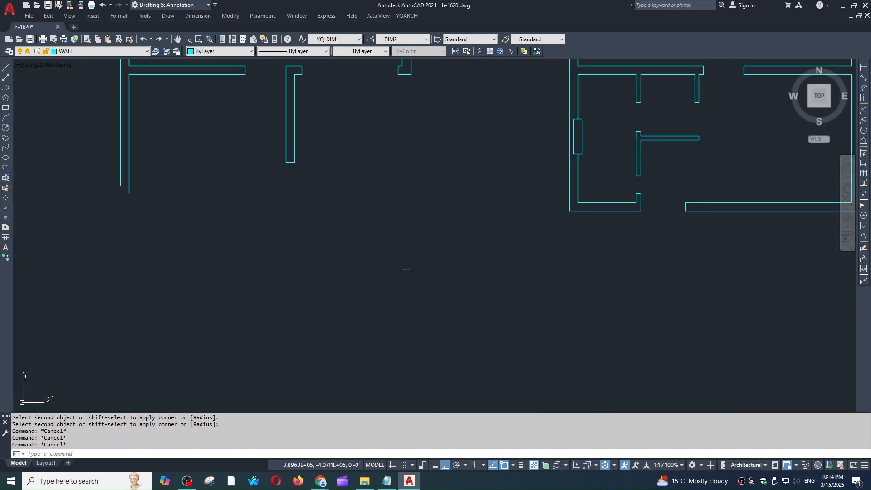
{"action": "middle_click_drag", "start_coordinate": [471, 252], "coordinate": [469, 250]}
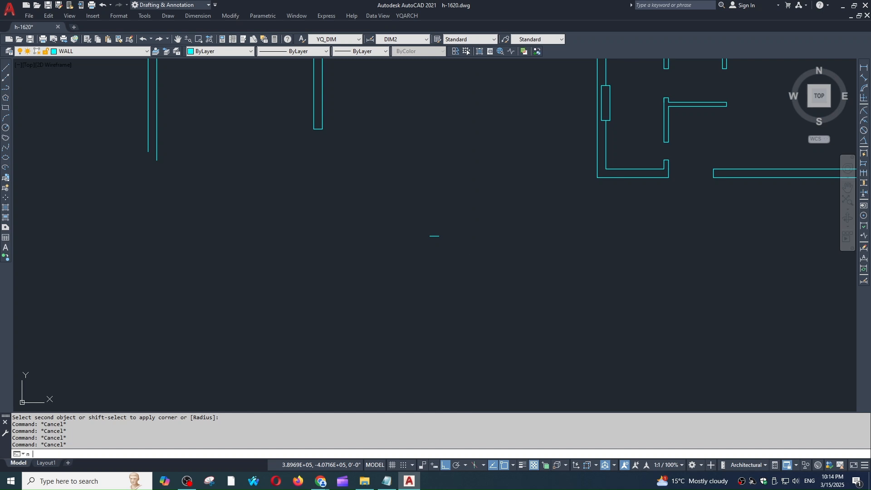
{"action": "key", "text": "Return"}
{"action": "key", "text": "Escape"}
Draw a horizontal line about 17'-5" long in the empty area below the second floor plan
{"action": "scroll", "coordinate": [546, 298], "scroll_direction": "down", "scroll_amount": 6}
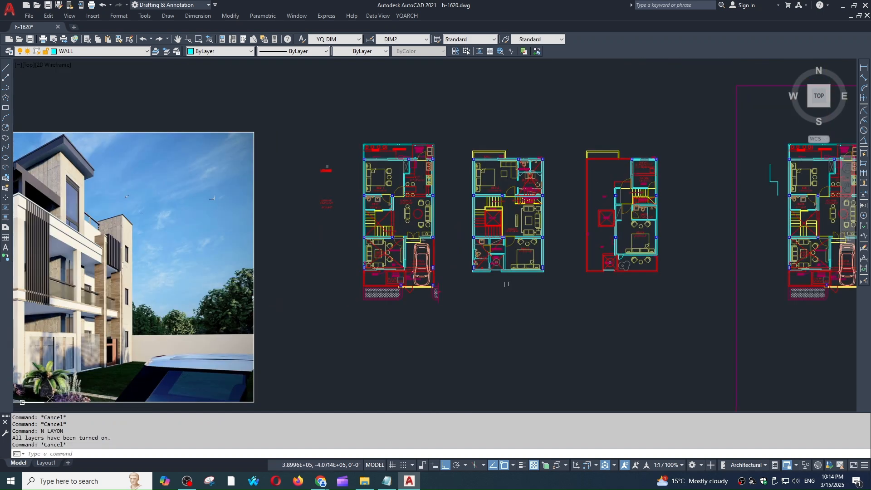
{"action": "scroll", "coordinate": [542, 290], "scroll_direction": "down", "scroll_amount": 4}
{"action": "scroll", "coordinate": [485, 269], "scroll_direction": "up", "scroll_amount": 2}
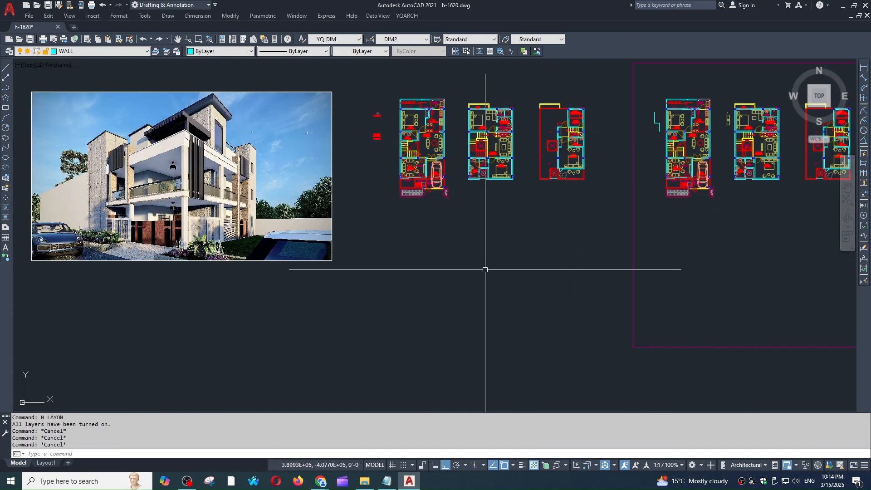
{"action": "key", "text": "Escape"}
{"action": "key", "text": "Escape"}
{"action": "type", "text": "l"}
{"action": "key", "text": "Return"}
{"action": "scroll", "coordinate": [490, 217], "scroll_direction": "up", "scroll_amount": 4}
{"action": "left_click", "coordinate": [453, 226]}
{"action": "left_click", "coordinate": [532, 226]}
{"action": "key", "text": "Escape"}
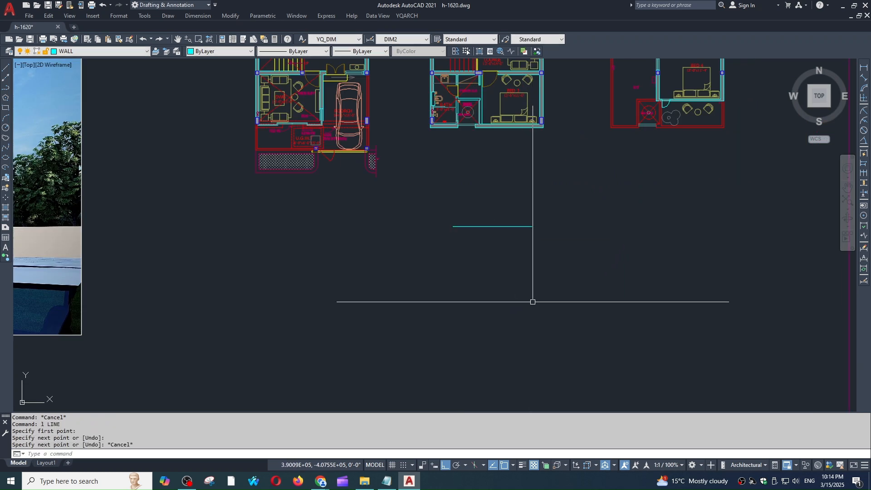
Check the new line's length with a linear dimension preview, without placing the dimension
{"action": "scroll", "coordinate": [503, 242], "scroll_direction": "up", "scroll_amount": 2}
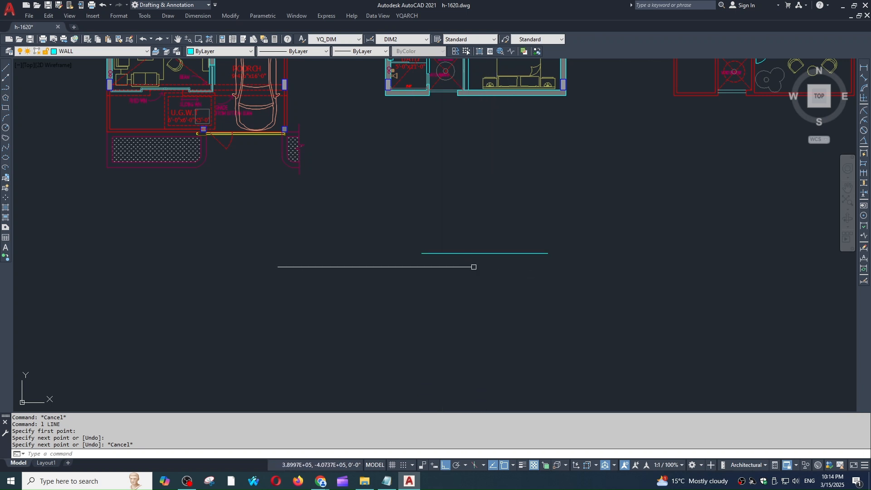
{"action": "key", "text": "Escape"}
{"action": "type", "text": "dli"}
{"action": "key", "text": "space"}
{"action": "key", "text": "space"}
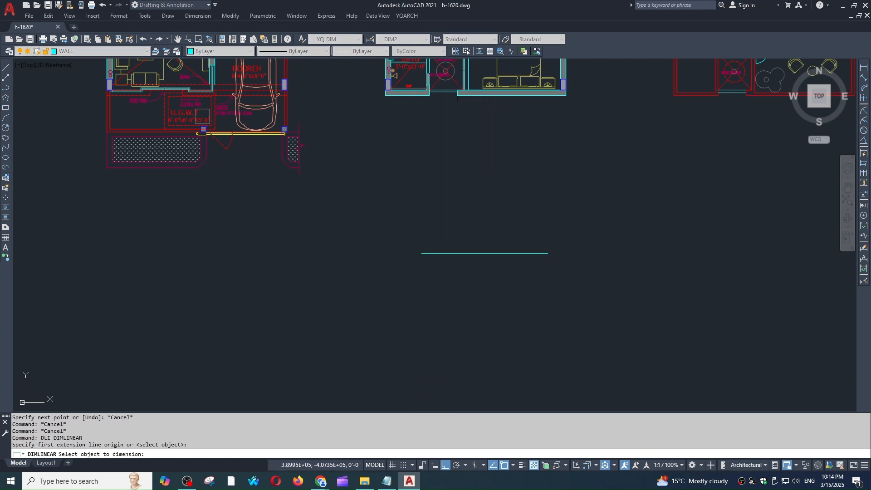
{"action": "left_click", "coordinate": [463, 253]}
{"action": "scroll", "coordinate": [469, 240], "scroll_direction": "up", "scroll_amount": 4}
{"action": "scroll", "coordinate": [482, 241], "scroll_direction": "up", "scroll_amount": 4}
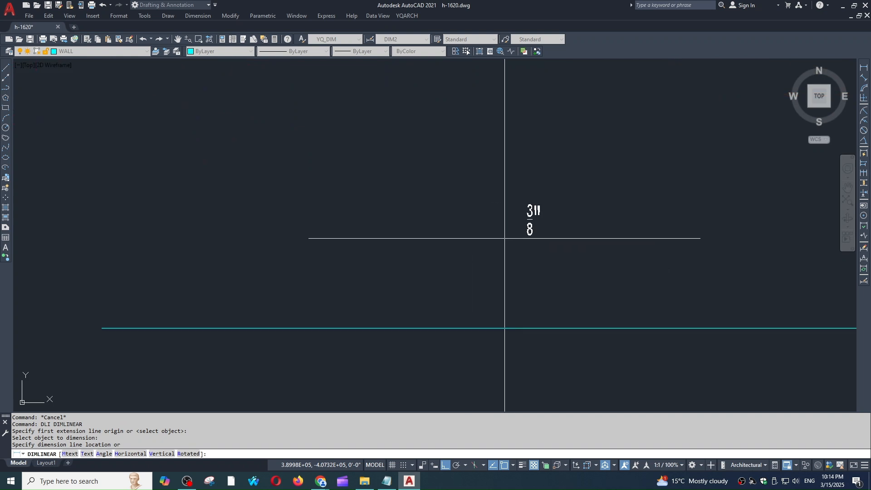
{"action": "key", "text": "Escape"}
{"action": "scroll", "coordinate": [499, 250], "scroll_direction": "down", "scroll_amount": 5}
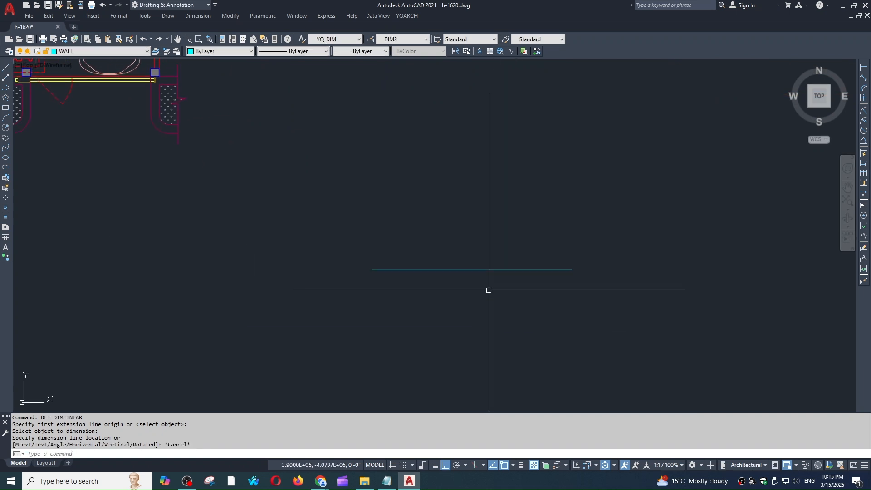
Measure the line with LENGTHEN and set its total length to 12, selecting it near its right end
{"action": "middle_click_drag", "start_coordinate": [498, 295], "coordinate": [485, 289]}
{"action": "key", "text": "Escape"}
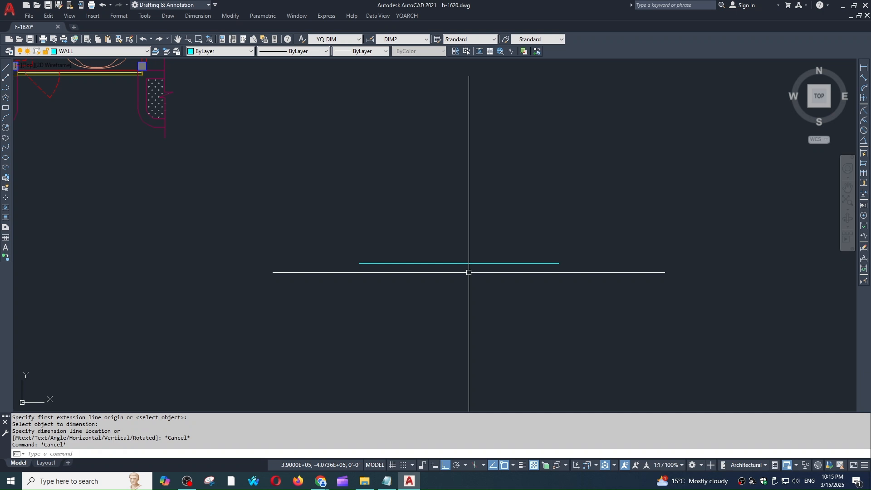
{"action": "type", "text": "len"}
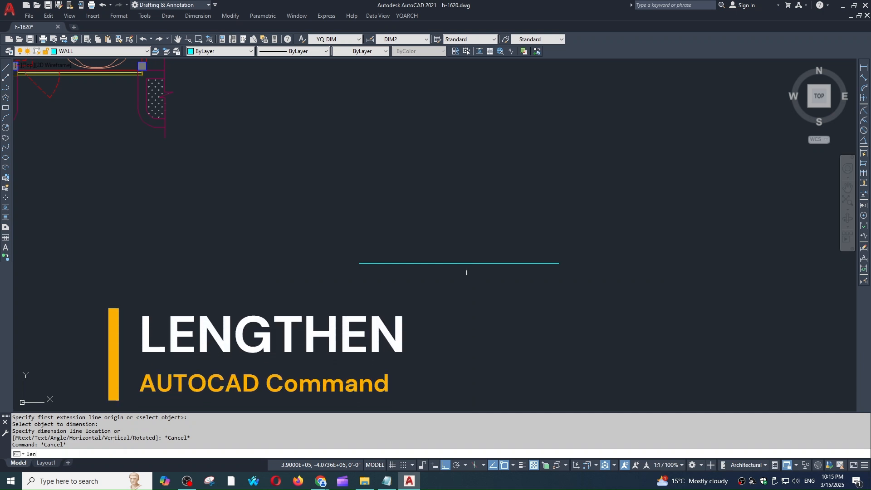
{"action": "type", "text": "gt"}
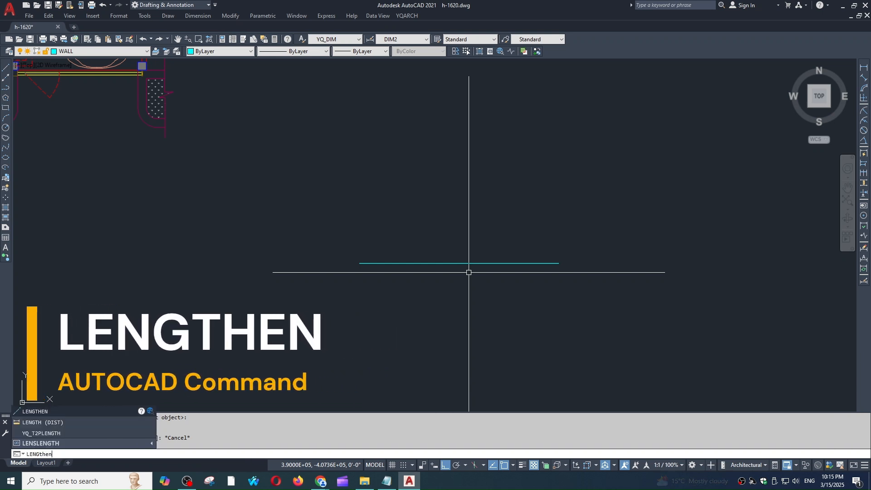
{"action": "key", "text": "Return"}
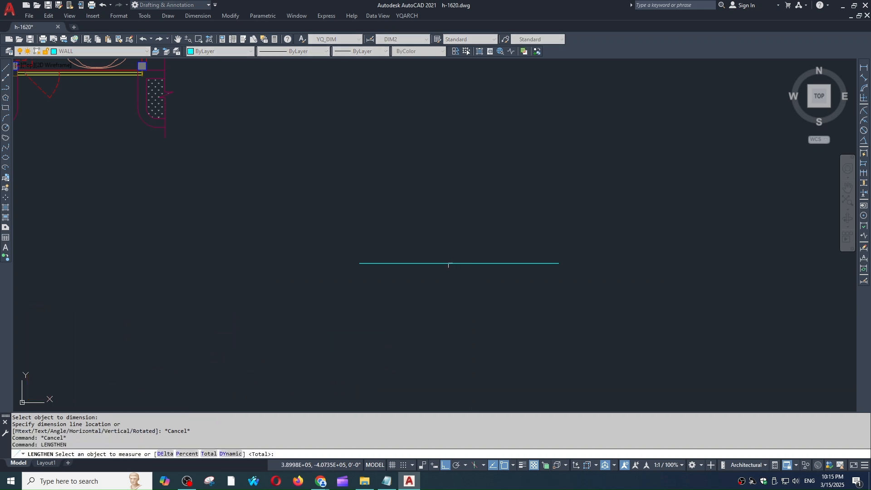
{"action": "left_click", "coordinate": [447, 264]}
{"action": "key", "text": "Return"}
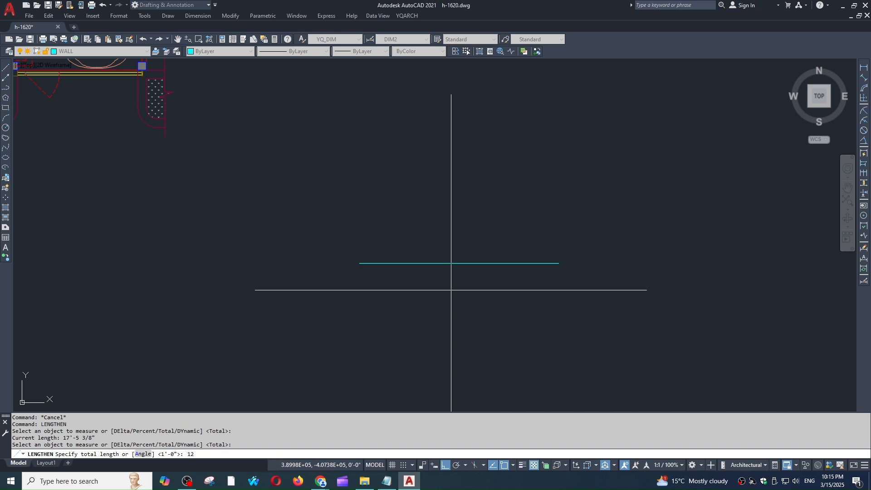
{"action": "key", "text": "Return"}
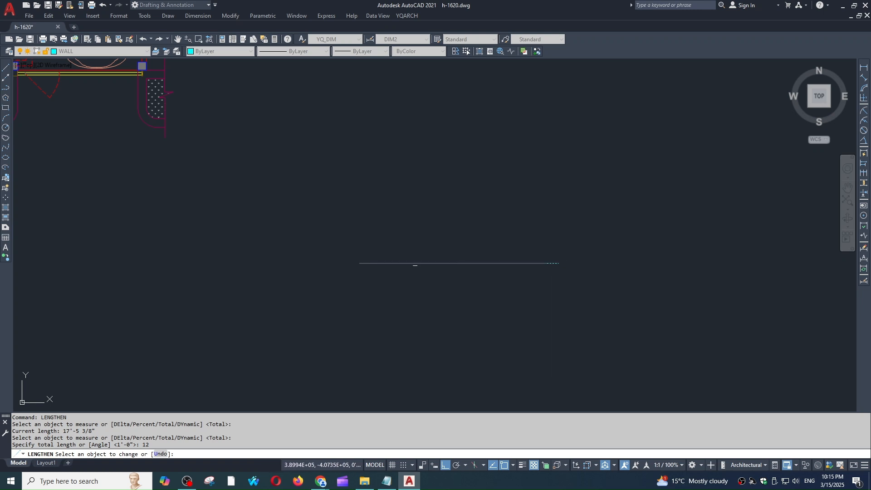
{"action": "left_click", "coordinate": [541, 263]}
{"action": "key", "text": "Escape"}
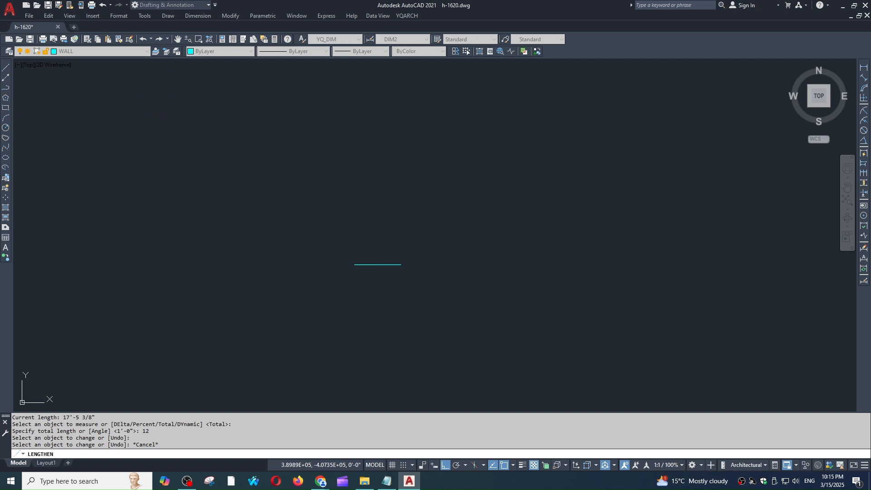
Add a horizontal linear dimension just above the shortened line
{"action": "type", "text": "dli"}
{"action": "key", "text": "Return"}
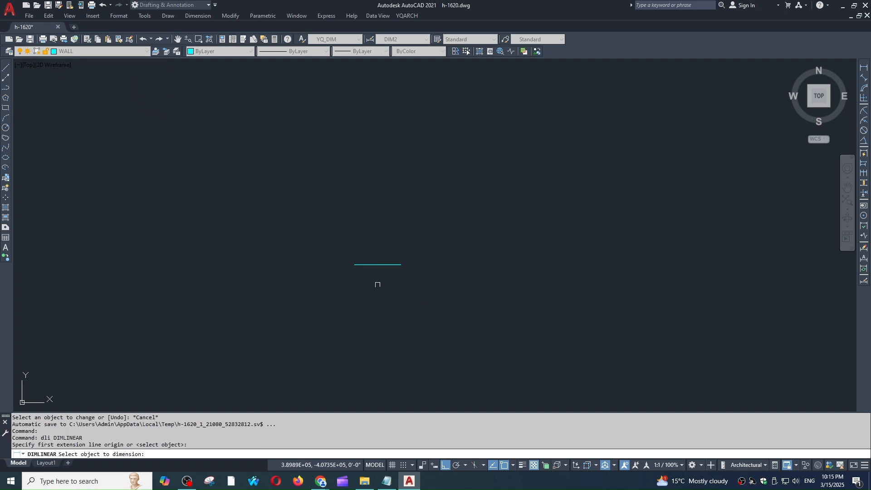
{"action": "left_click", "coordinate": [371, 261]}
{"action": "left_click", "coordinate": [384, 245]}
{"action": "key", "text": "Escape"}
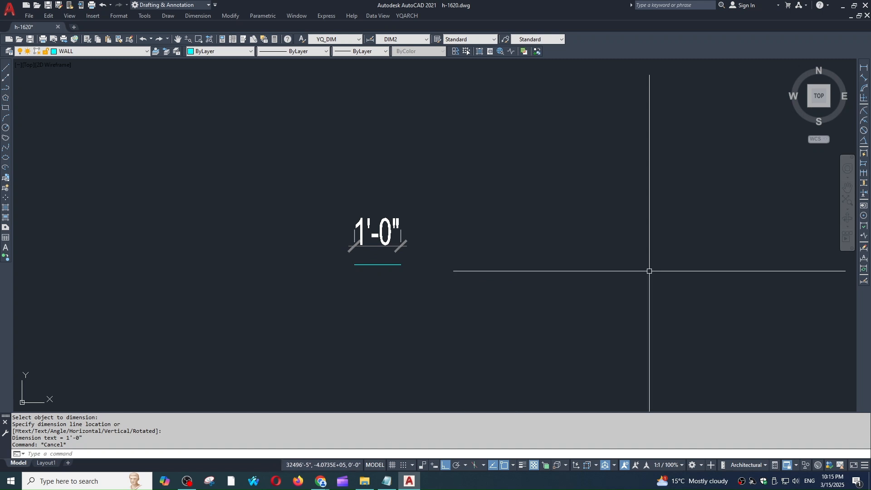
Erase the short line together with its linear dimension
{"action": "left_click", "coordinate": [615, 228]}
{"action": "key", "text": "Escape"}
{"action": "scroll", "coordinate": [486, 264], "scroll_direction": "down", "scroll_amount": 4}
{"action": "middle_click_drag", "start_coordinate": [483, 265], "coordinate": [526, 267]}
{"action": "left_click", "coordinate": [504, 208]}
{"action": "left_click", "coordinate": [480, 283]}
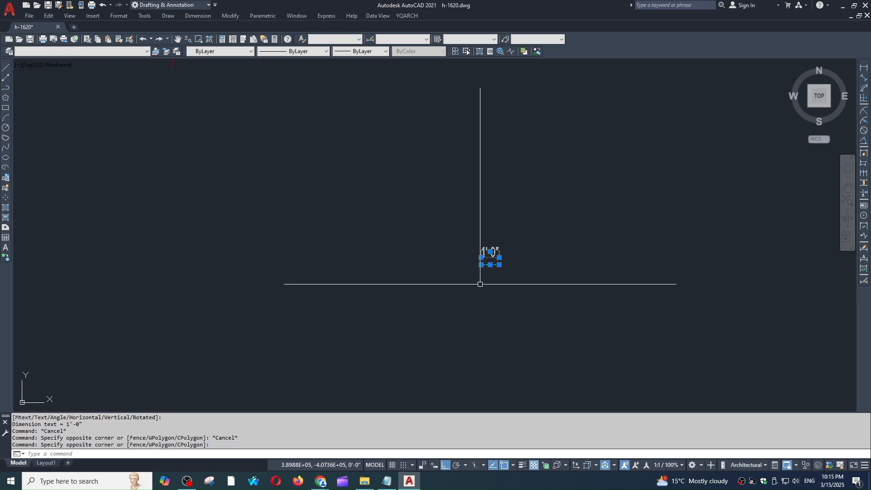
{"action": "type", "text": "e"}
{"action": "key", "text": "Return"}
{"action": "key", "text": "Escape"}
{"action": "key", "text": "Escape"}
{"action": "scroll", "coordinate": [459, 252], "scroll_direction": "down", "scroll_amount": 5}
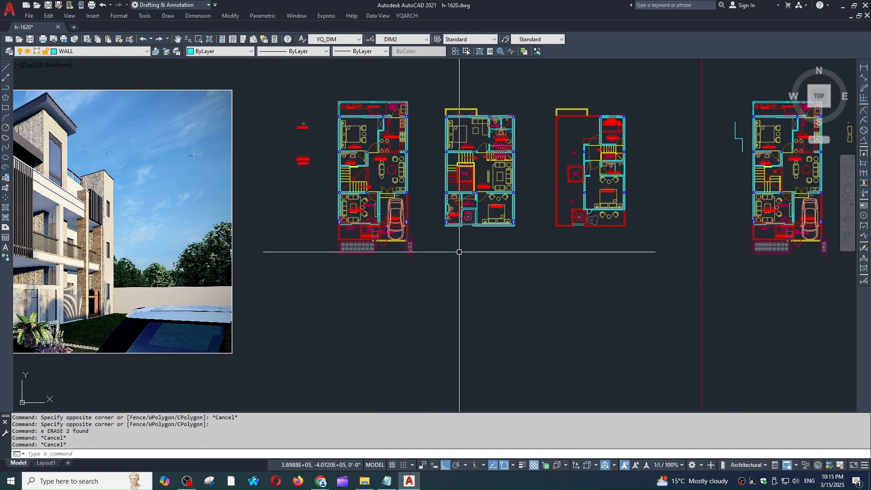
{"action": "middle_click_drag", "start_coordinate": [486, 276], "coordinate": [453, 274]}
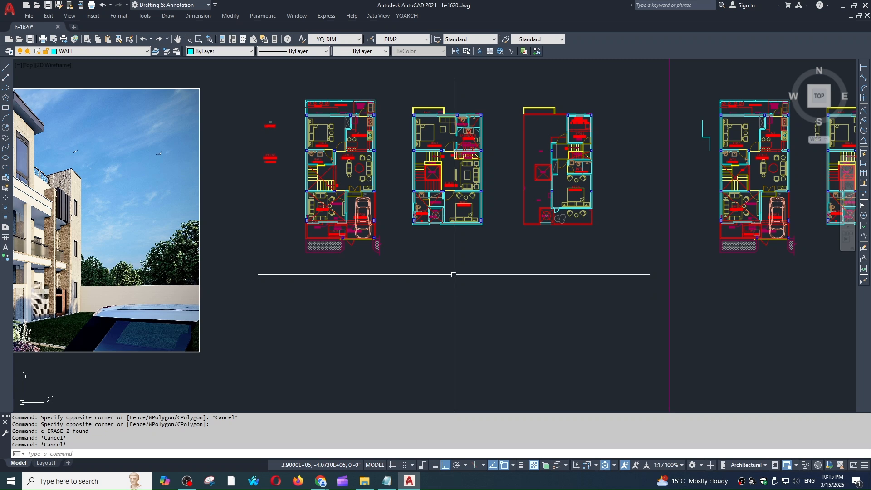
Start and cancel a Save As on the command line, and set the FILEDIA system variable to 1
{"action": "key", "text": "ctrl+shift+s"}
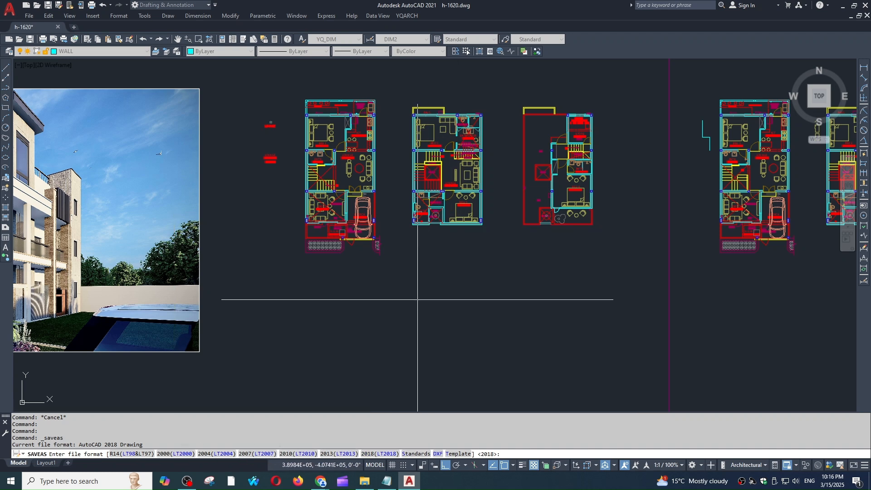
{"action": "key", "text": "Escape"}
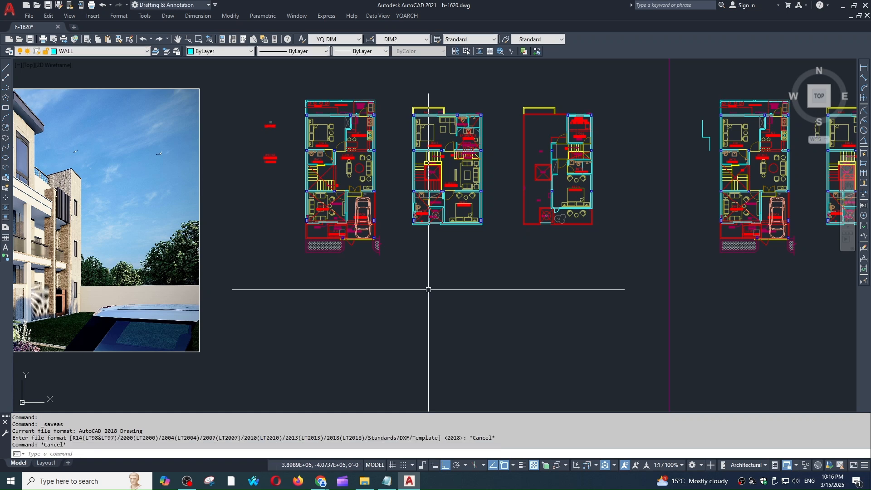
{"action": "type", "text": "filedi"}
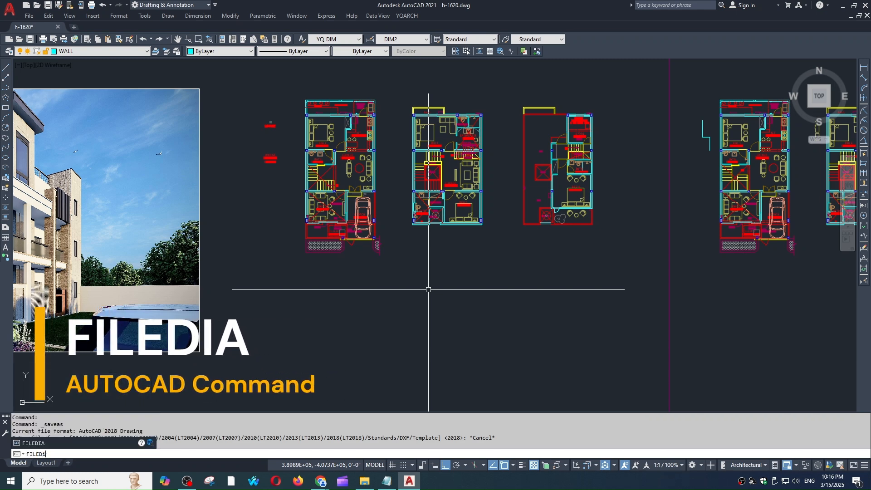
{"action": "key", "text": "Return"}
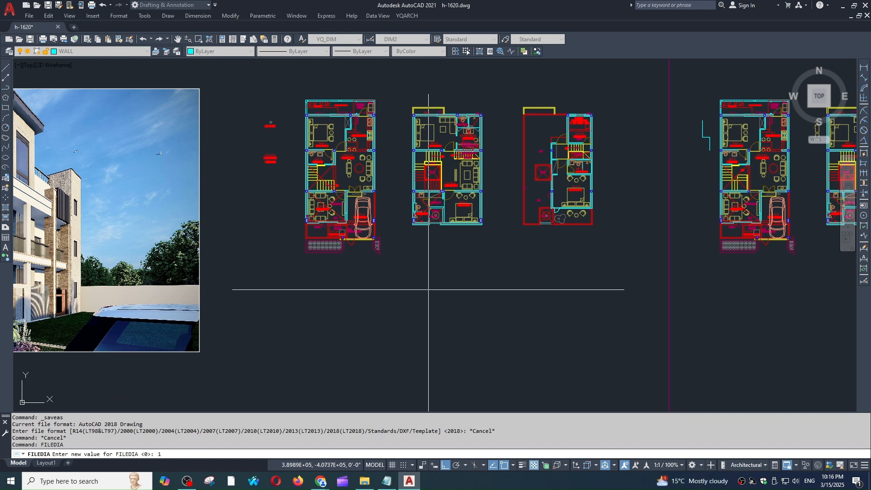
{"action": "type", "text": "1"}
{"action": "key", "text": "Return"}
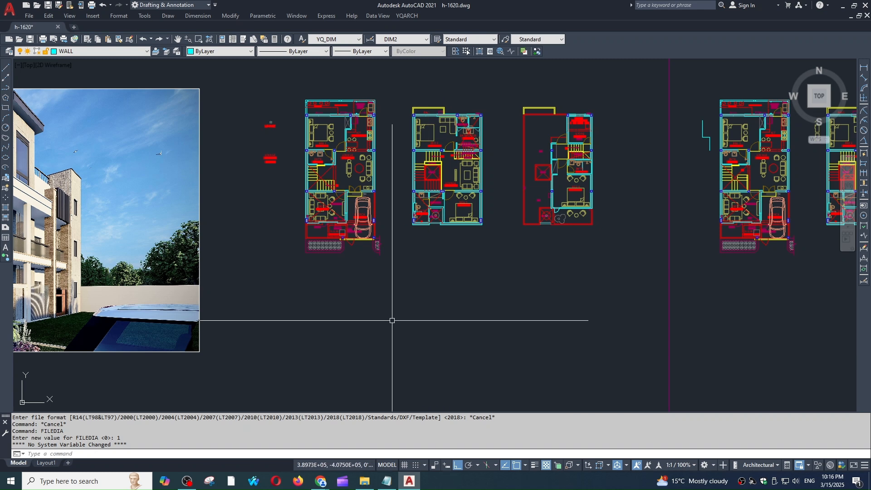
Open the Save Drawing As dialog to check it, and close it without saving
{"action": "scroll", "coordinate": [390, 299], "scroll_direction": "down", "scroll_amount": 2}
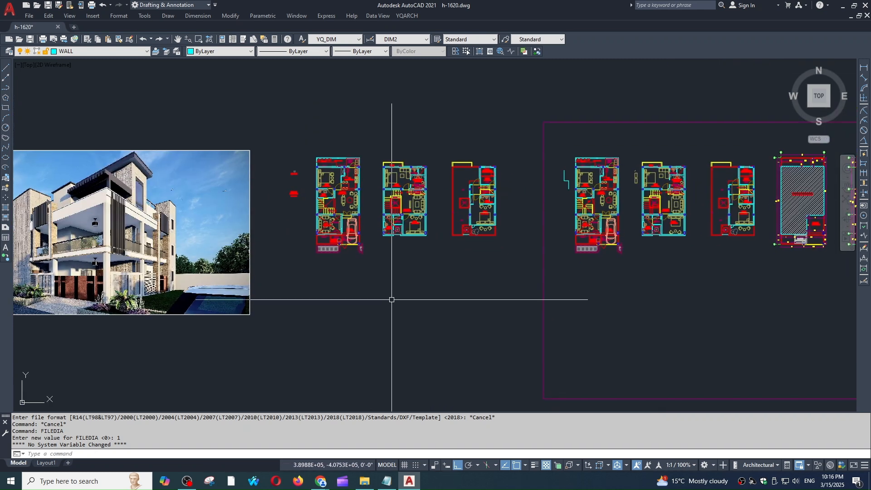
{"action": "key", "text": "ctrl+shift+s"}
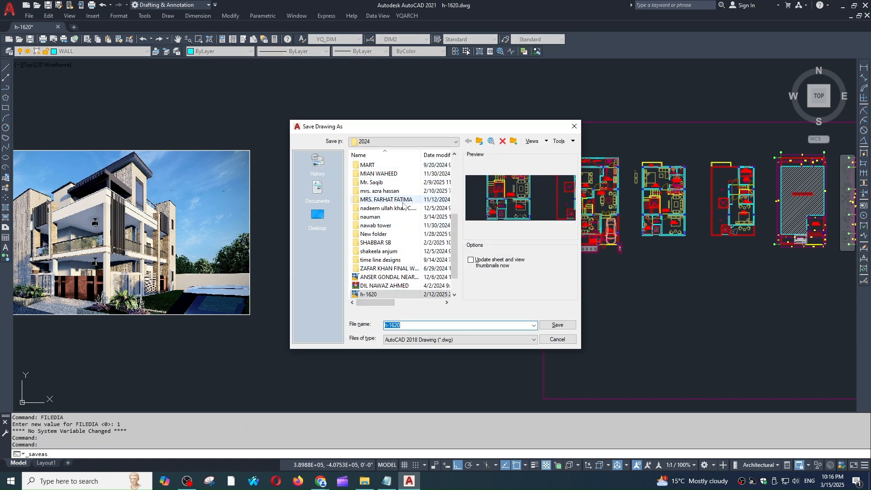
{"action": "left_click", "coordinate": [557, 339]}
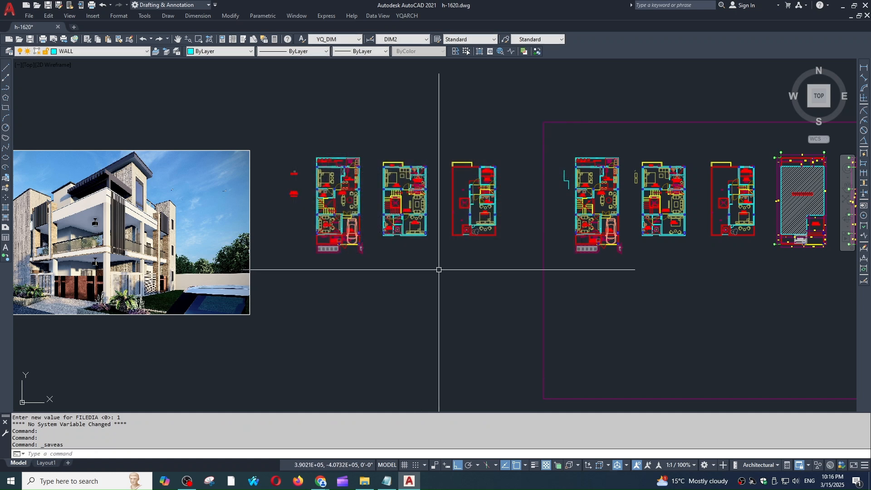
Select the kitchen text and the overlapping dimensions around it in the dimensioned floor plan, and clear the selection
{"action": "scroll", "coordinate": [435, 218], "scroll_direction": "down", "scroll_amount": 3}
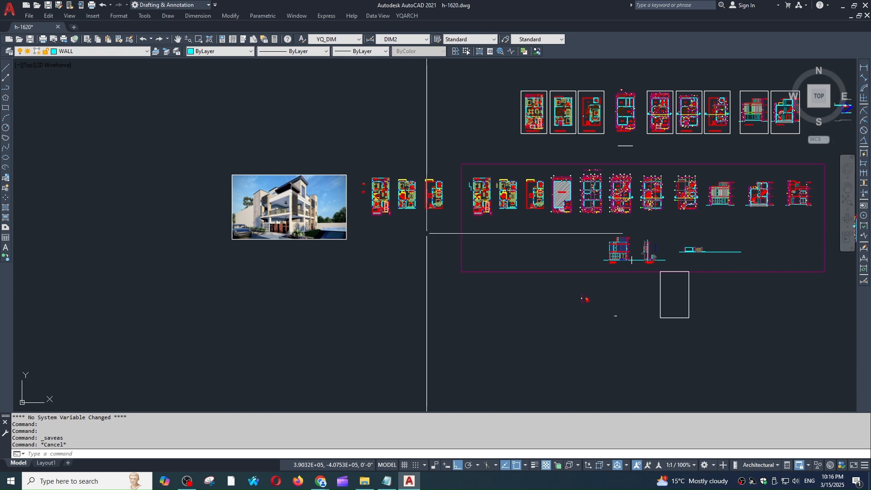
{"action": "scroll", "coordinate": [490, 216], "scroll_direction": "up", "scroll_amount": 8}
{"action": "scroll", "coordinate": [489, 217], "scroll_direction": "down", "scroll_amount": 6}
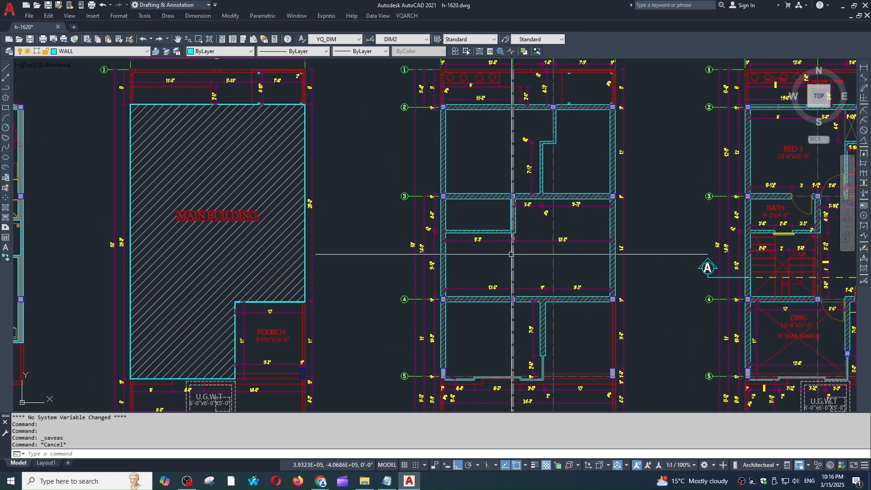
{"action": "scroll", "coordinate": [640, 217], "scroll_direction": "up", "scroll_amount": 6}
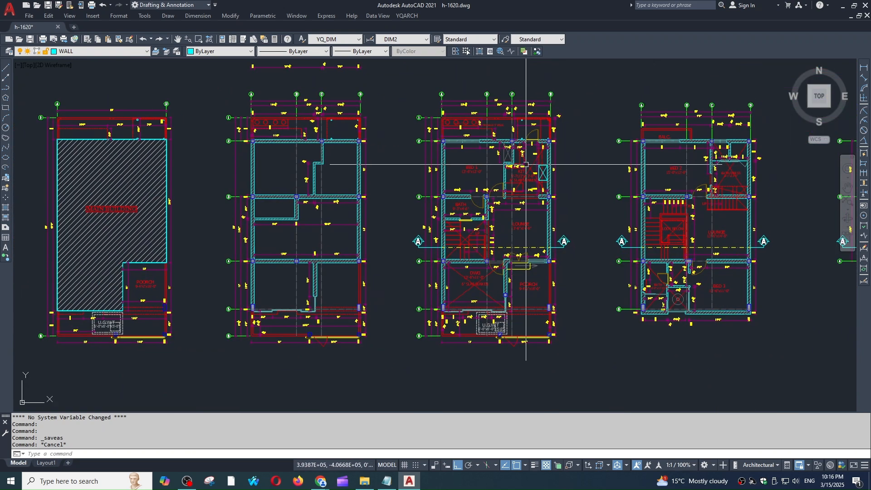
{"action": "left_click", "coordinate": [506, 189]}
{"action": "scroll", "coordinate": [504, 171], "scroll_direction": "down", "scroll_amount": 4}
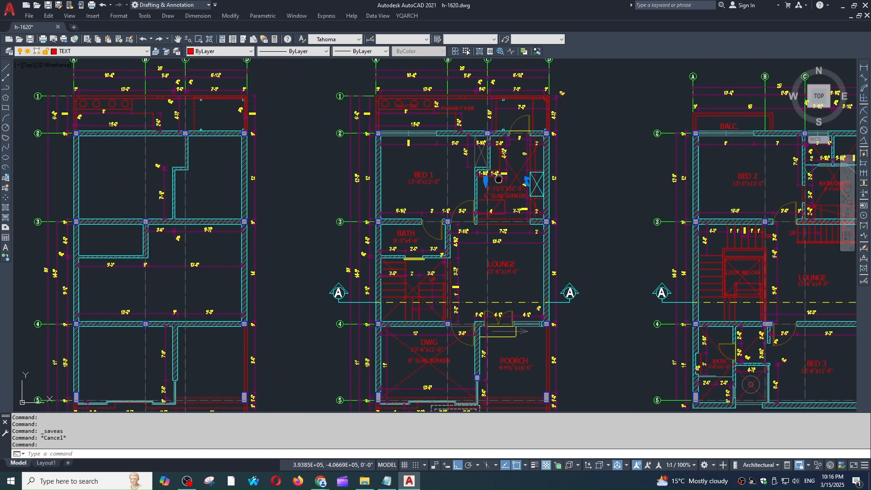
{"action": "middle_click_drag", "start_coordinate": [504, 171], "coordinate": [467, 172]}
{"action": "scroll", "coordinate": [468, 171], "scroll_direction": "up", "scroll_amount": 2}
{"action": "left_click", "coordinate": [461, 175]}
{"action": "left_click", "coordinate": [460, 181]}
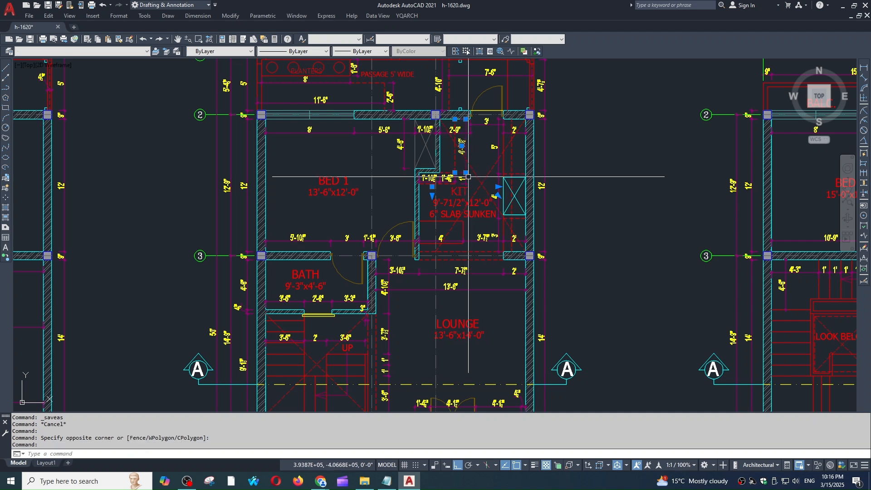
{"action": "key", "text": "Escape"}
Select the 5' dimension and the crowded objects beside the kitchen counter, and clear the selection
{"action": "left_click", "coordinate": [499, 166]}
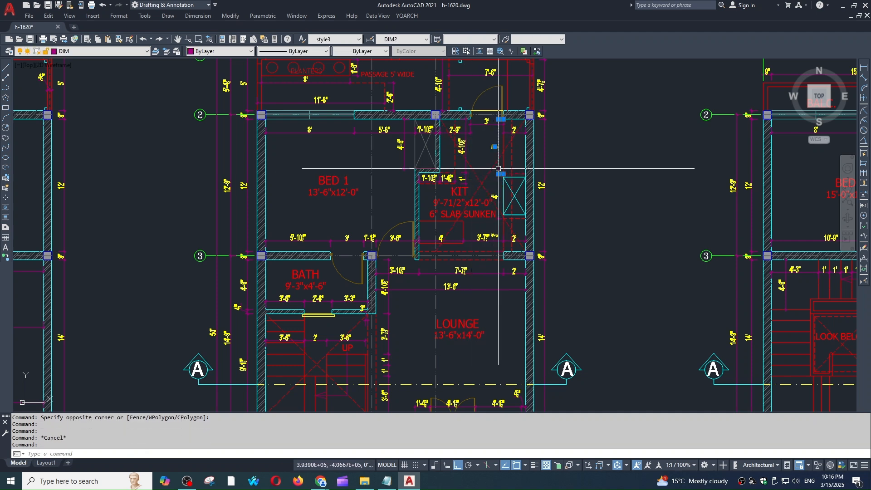
{"action": "left_click", "coordinate": [489, 163]}
{"action": "key", "text": "Escape"}
{"action": "scroll", "coordinate": [488, 164], "scroll_direction": "down", "scroll_amount": 3}
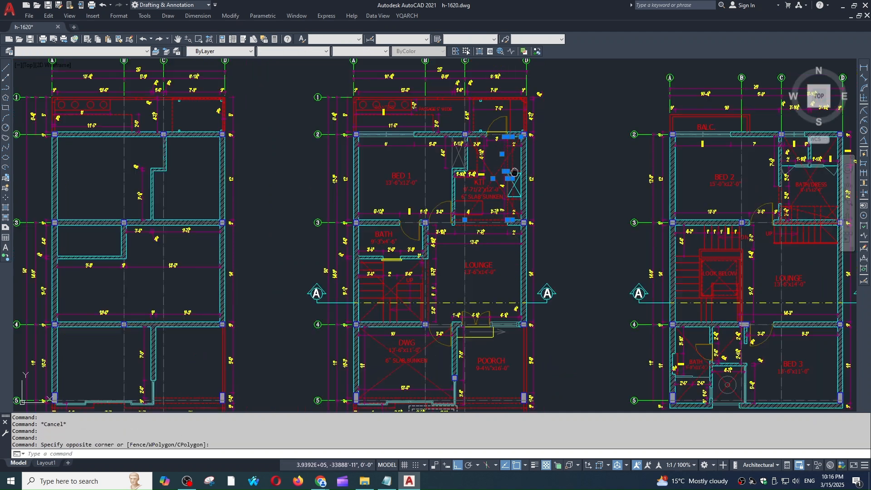
{"action": "scroll", "coordinate": [503, 185], "scroll_direction": "up", "scroll_amount": 5}
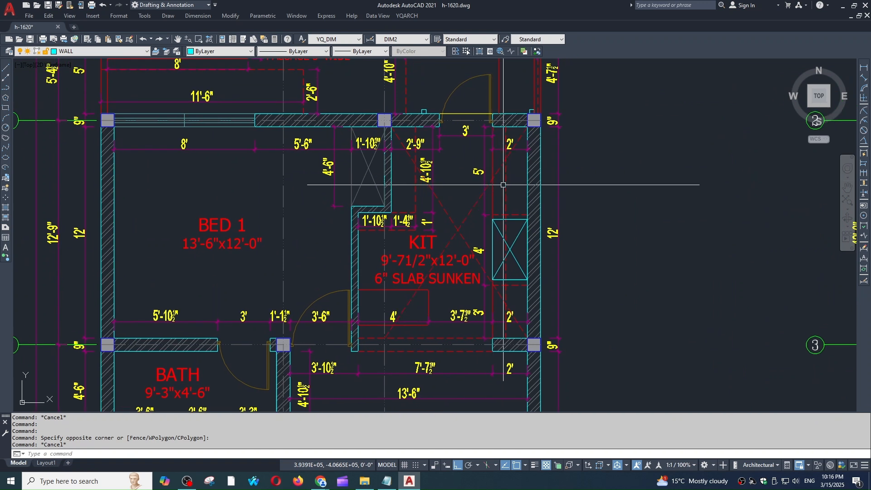
Select the dashed line and the overlapping lines along the kitchen counter edge, and clear the selection
{"action": "left_click", "coordinate": [506, 191]}
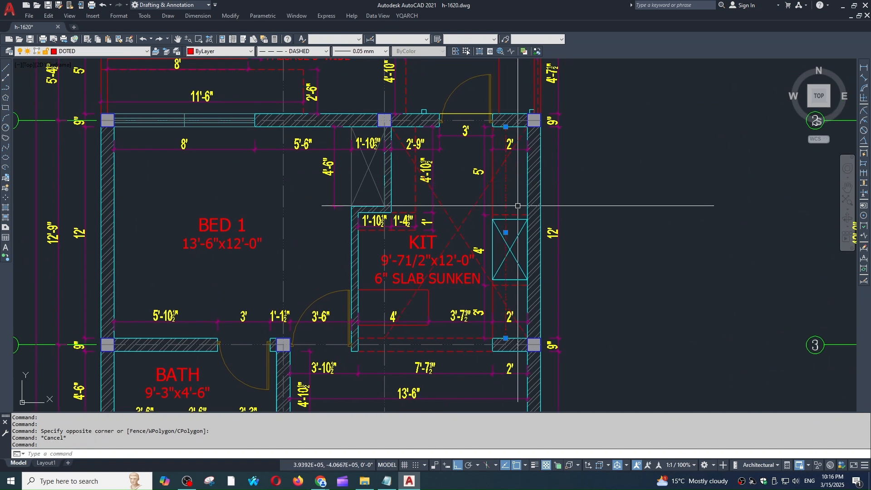
{"action": "left_click", "coordinate": [493, 185]}
{"action": "left_click", "coordinate": [498, 172]}
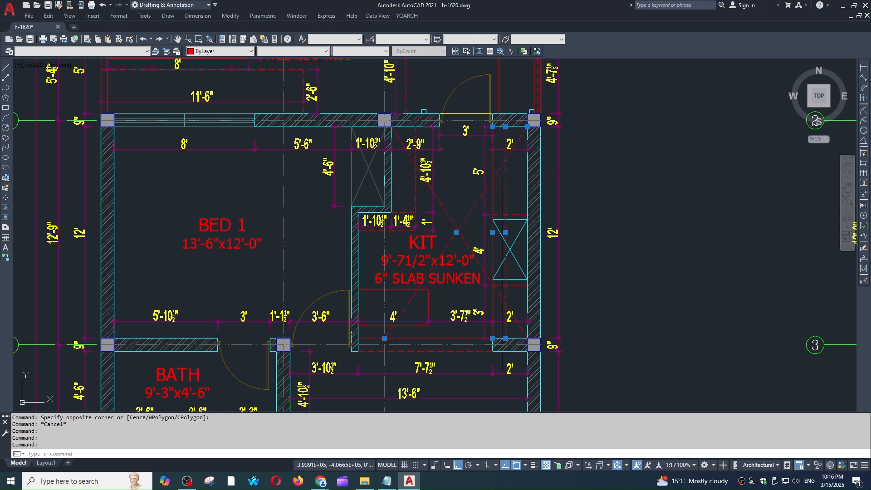
{"action": "key", "text": "Escape"}
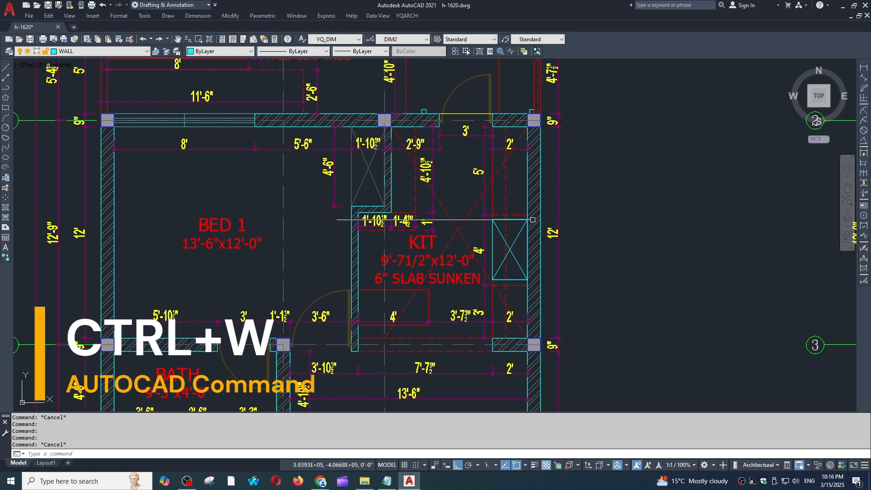
Turn on selection cycling and try it on the kitchen counter edge, clearing the pick
{"action": "key", "text": "ctrl+w"}
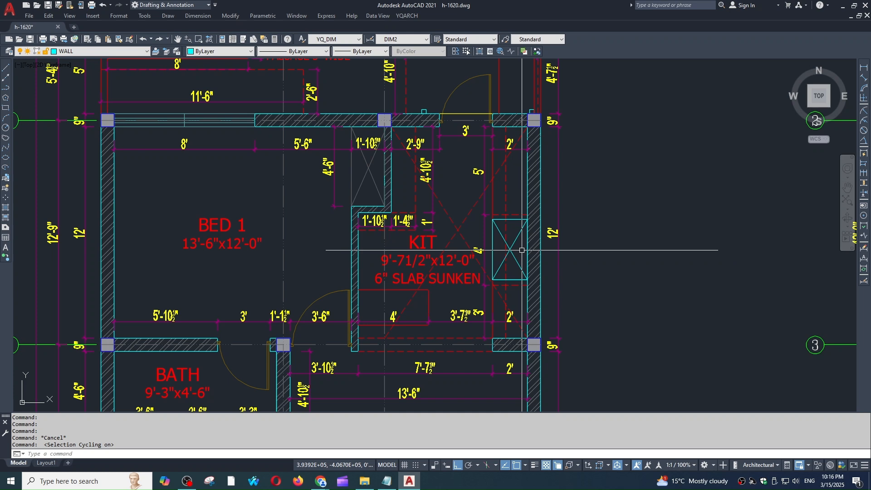
{"action": "left_click", "coordinate": [495, 177]}
{"action": "key", "text": "Escape"}
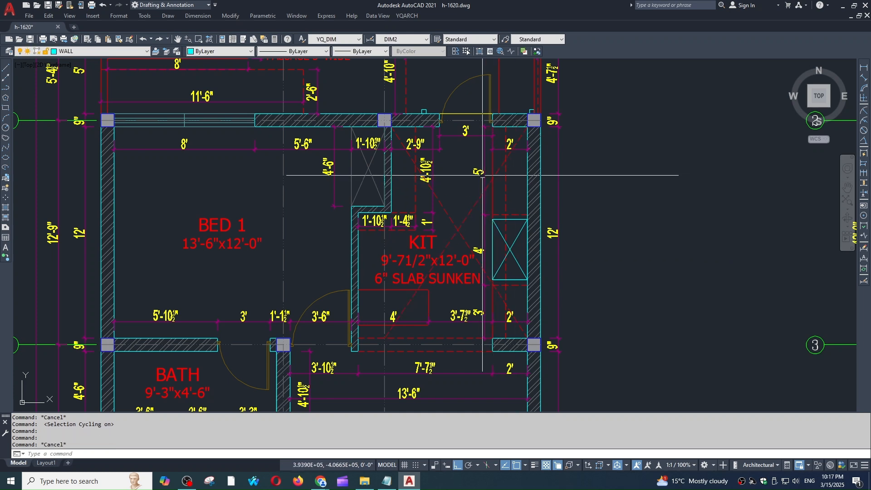
Choose a Line from the overlapping objects at the kitchen counter edge with selection cycling
{"action": "scroll", "coordinate": [487, 178], "scroll_direction": "down", "scroll_amount": 6}
{"action": "left_click", "coordinate": [483, 178]}
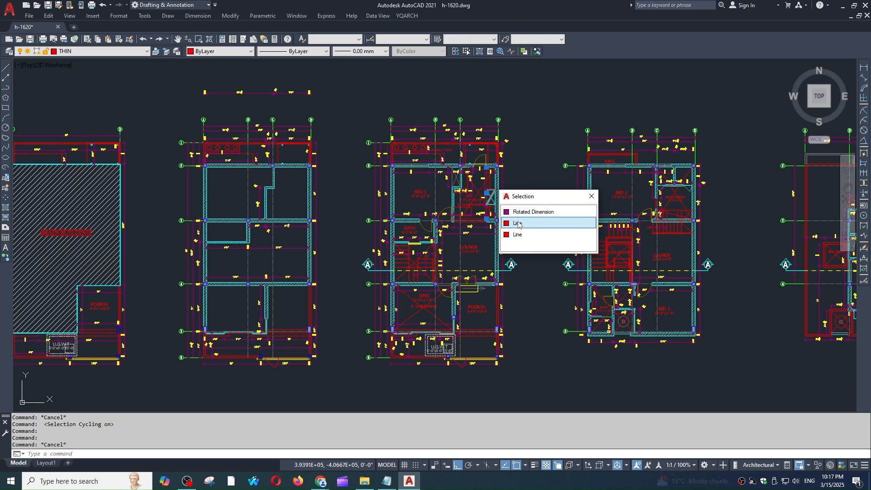
{"action": "left_click", "coordinate": [518, 223]}
{"action": "scroll", "coordinate": [494, 205], "scroll_direction": "up", "scroll_amount": 5}
{"action": "scroll", "coordinate": [495, 204], "scroll_direction": "up", "scroll_amount": 2}
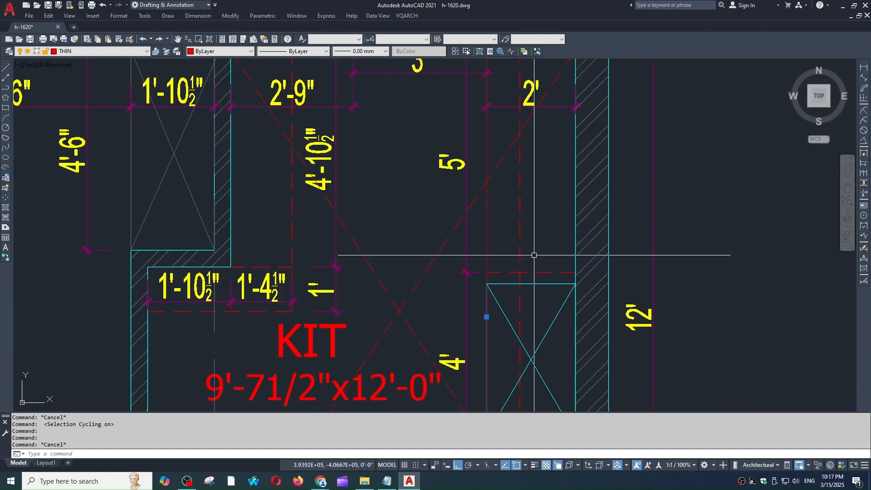
{"action": "scroll", "coordinate": [554, 252], "scroll_direction": "down", "scroll_amount": 5}
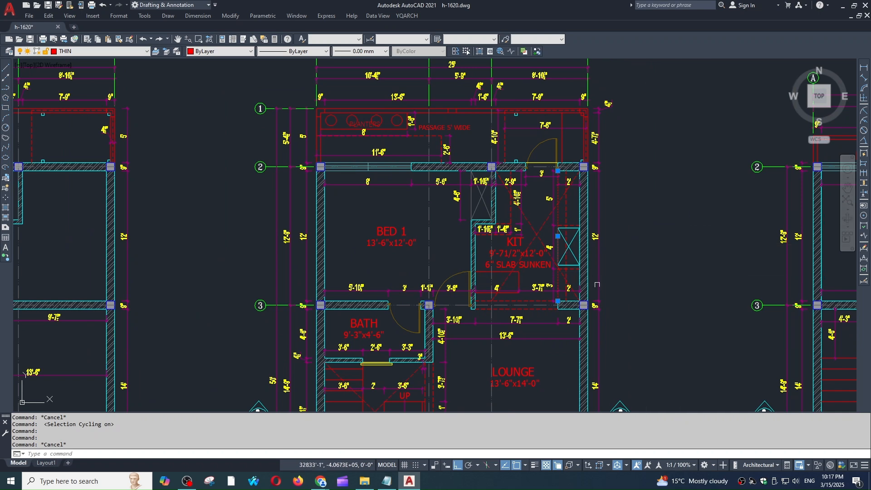
Use selection cycling to pick the line and the hatch of the kitchen's outer wall, and clear the selection
{"action": "scroll", "coordinate": [565, 274], "scroll_direction": "down", "scroll_amount": 2}
{"action": "scroll", "coordinate": [565, 274], "scroll_direction": "up", "scroll_amount": 2}
{"action": "left_click", "coordinate": [575, 228]}
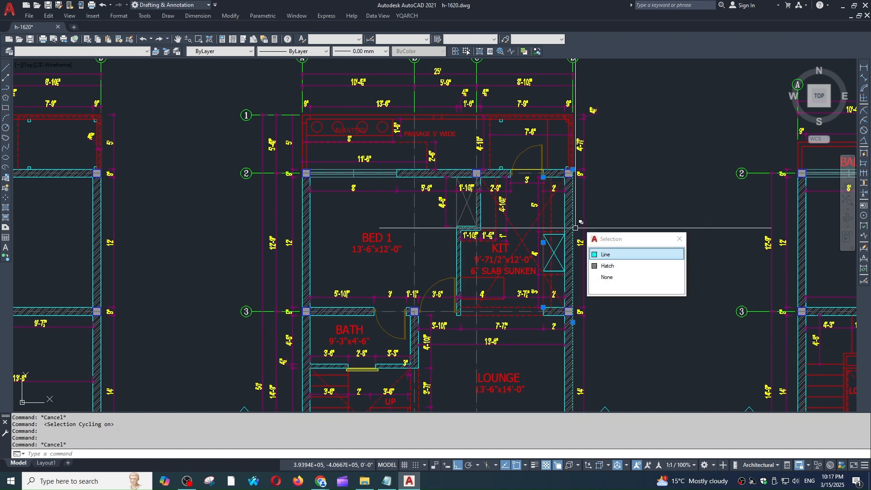
{"action": "left_click", "coordinate": [580, 209]}
{"action": "left_click", "coordinate": [572, 210]}
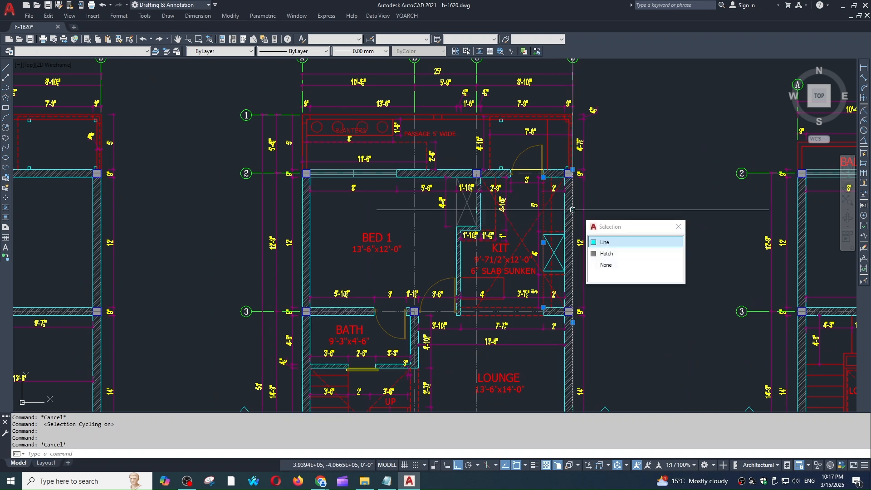
{"action": "left_click", "coordinate": [562, 215]}
{"action": "left_click", "coordinate": [570, 213]}
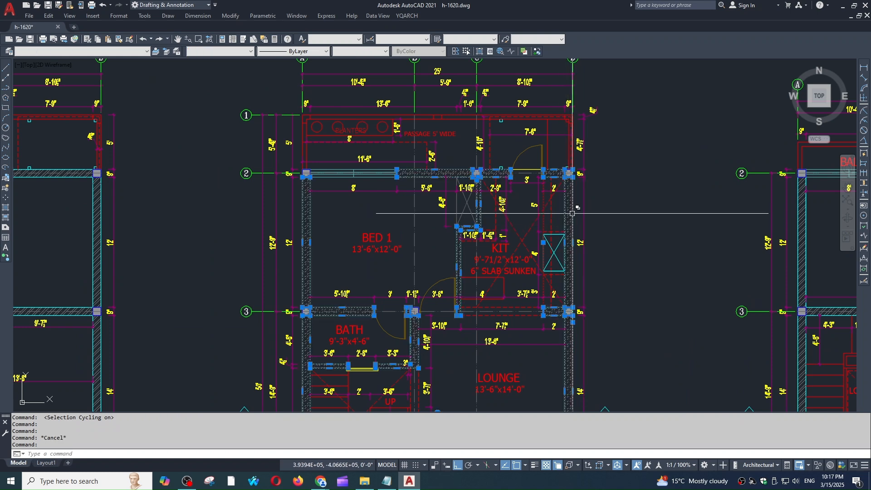
{"action": "left_click", "coordinate": [572, 213]}
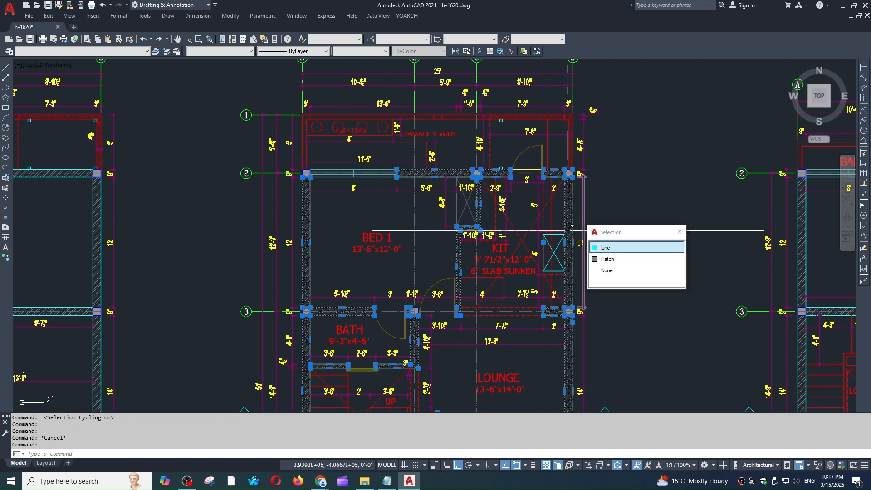
{"action": "key", "text": "Escape"}
{"action": "key", "text": "Escape"}
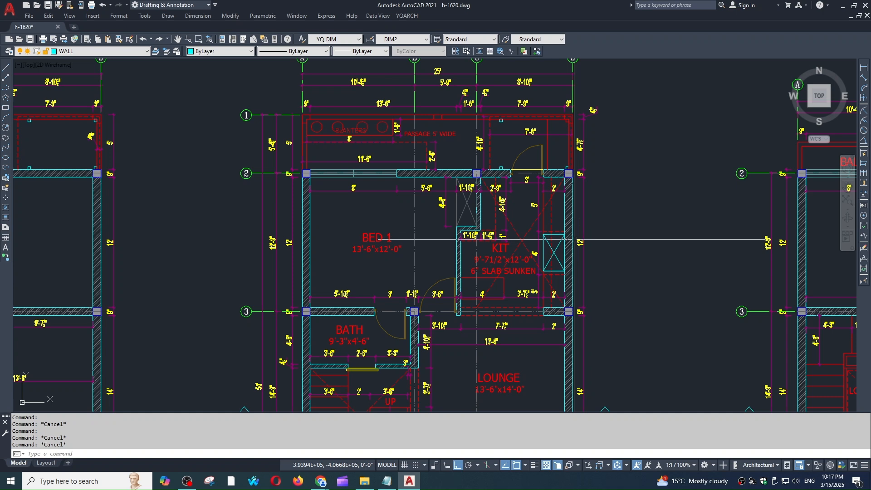
Turn off selection cycling and select the outer wall line beside the kitchen directly
{"action": "left_click", "coordinate": [573, 220]}
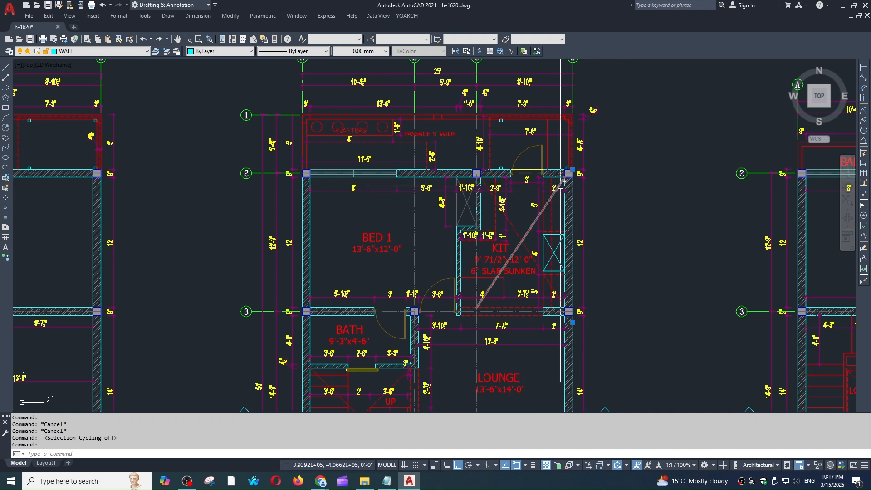
Turn on Quick Properties and select a line and two dimensions around the upper outer corner of the kitchen
{"action": "left_click", "coordinate": [787, 467]}
{"action": "key", "text": "Escape"}
{"action": "key", "text": "Escape"}
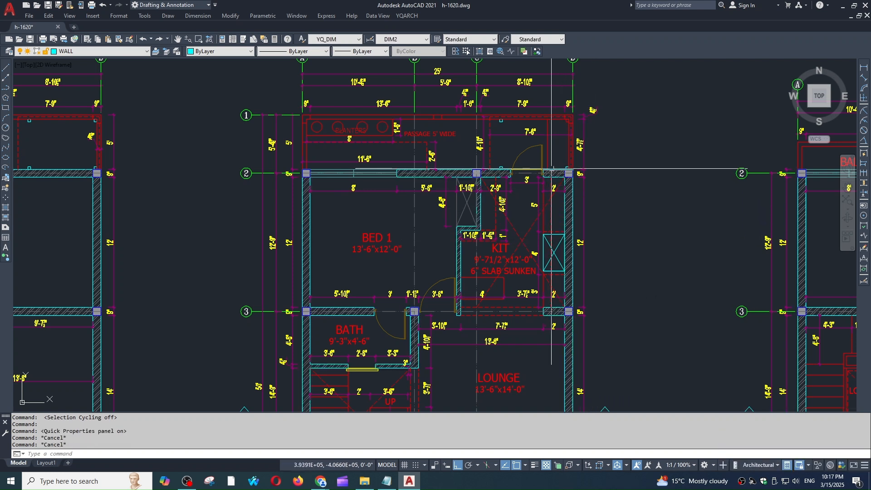
{"action": "left_click", "coordinate": [552, 169]}
{"action": "left_click", "coordinate": [584, 156]}
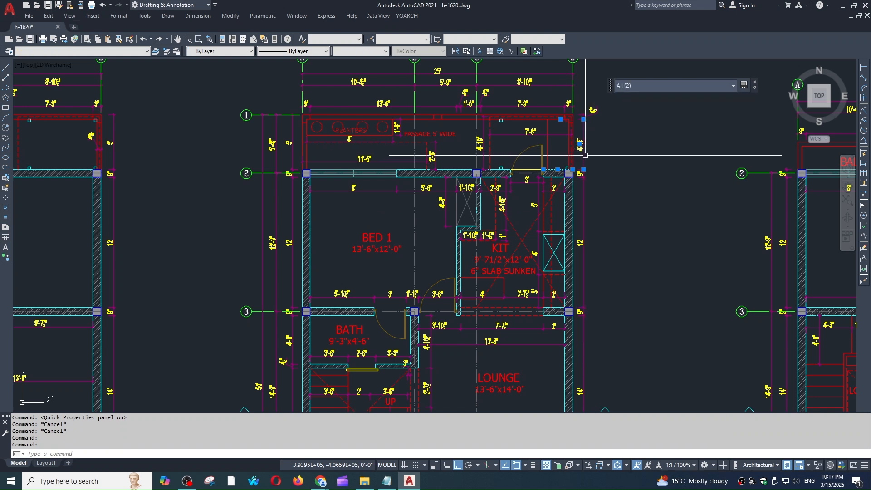
{"action": "left_click", "coordinate": [593, 110]}
Review the object types of the selection in Quick Properties, clear the selection, and turn Quick Properties off
{"action": "left_click", "coordinate": [726, 87]}
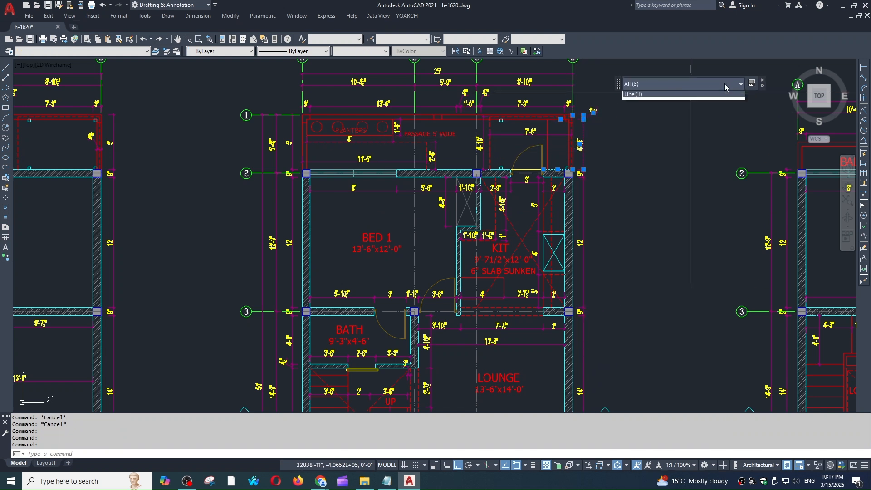
{"action": "left_click", "coordinate": [753, 83]}
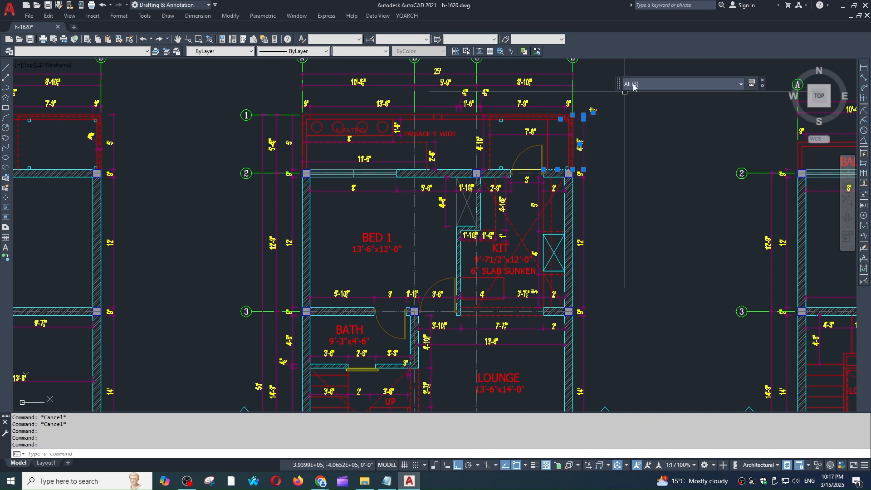
{"action": "left_click", "coordinate": [614, 83]}
{"action": "left_click", "coordinate": [646, 83]}
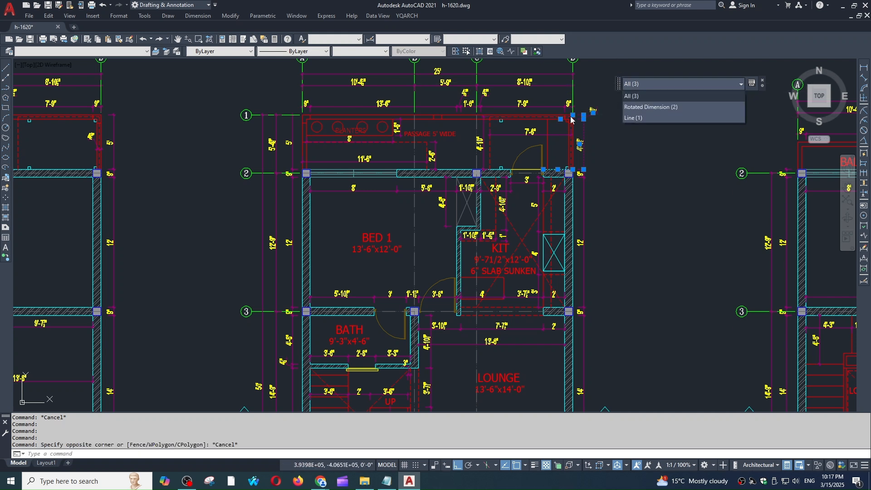
{"action": "left_click", "coordinate": [629, 127]}
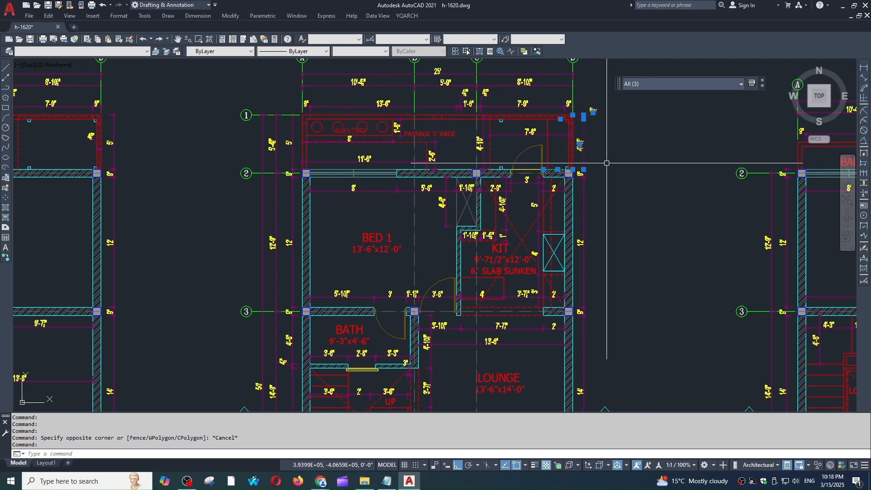
{"action": "key", "text": "Escape"}
{"action": "middle_click_drag", "start_coordinate": [599, 192], "coordinate": [557, 161]}
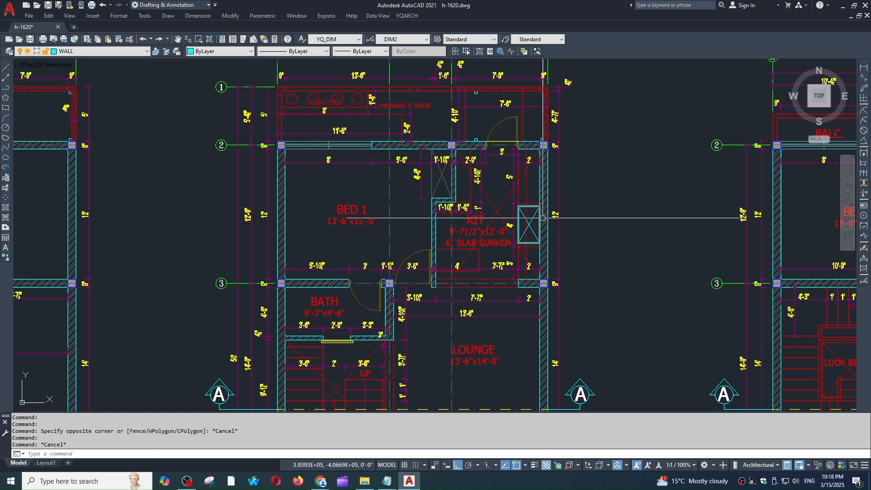
{"action": "left_click", "coordinate": [788, 466]}
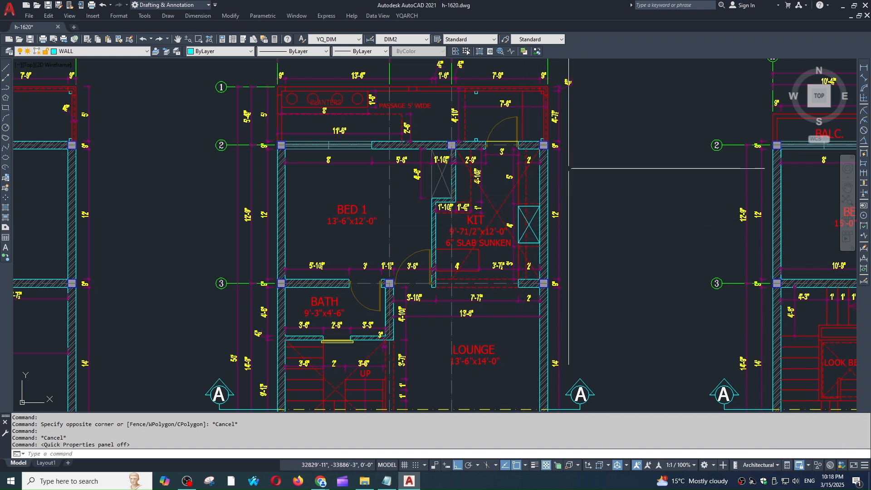
{"action": "key", "text": "Escape"}
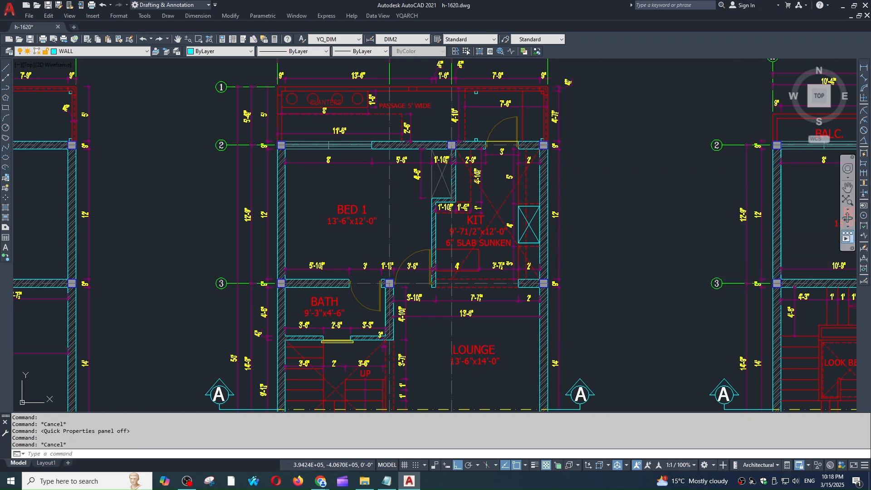
Locate the house rendering image beside the furnished floor plans and select it as a check, clearing the selection
{"action": "scroll", "coordinate": [512, 241], "scroll_direction": "down", "scroll_amount": 7}
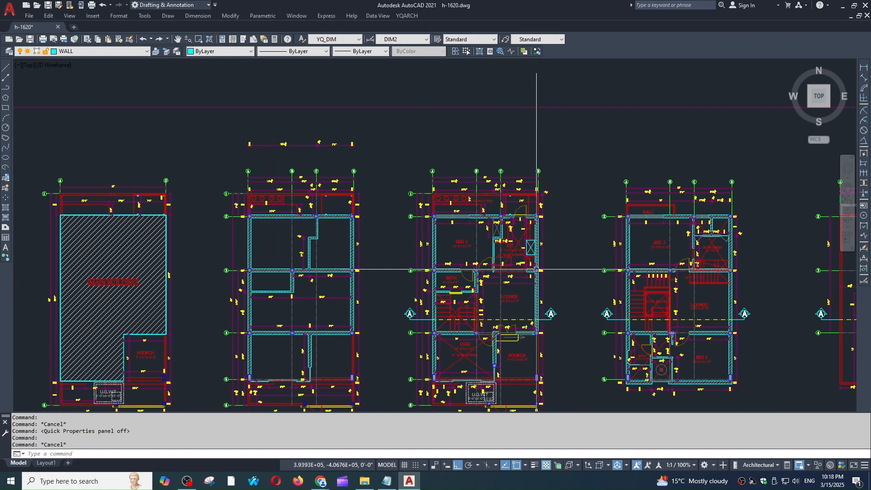
{"action": "scroll", "coordinate": [640, 234], "scroll_direction": "down", "scroll_amount": 4}
{"action": "middle_click_drag", "start_coordinate": [546, 243], "coordinate": [657, 236]}
{"action": "middle_click_drag", "start_coordinate": [350, 229], "coordinate": [546, 224]}
{"action": "scroll", "coordinate": [458, 193], "scroll_direction": "up", "scroll_amount": 4}
{"action": "scroll", "coordinate": [463, 181], "scroll_direction": "down", "scroll_amount": 5}
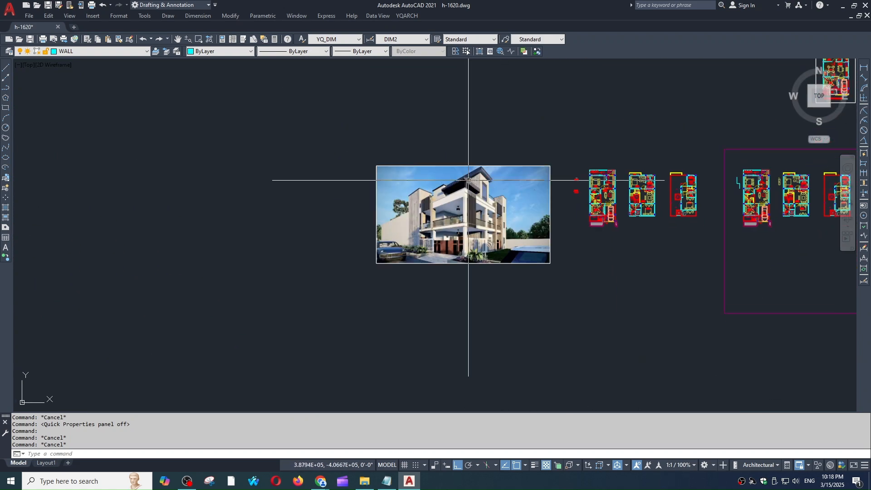
{"action": "scroll", "coordinate": [462, 181], "scroll_direction": "up", "scroll_amount": 5}
{"action": "left_click", "coordinate": [462, 181]}
{"action": "scroll", "coordinate": [489, 199], "scroll_direction": "down", "scroll_amount": 2}
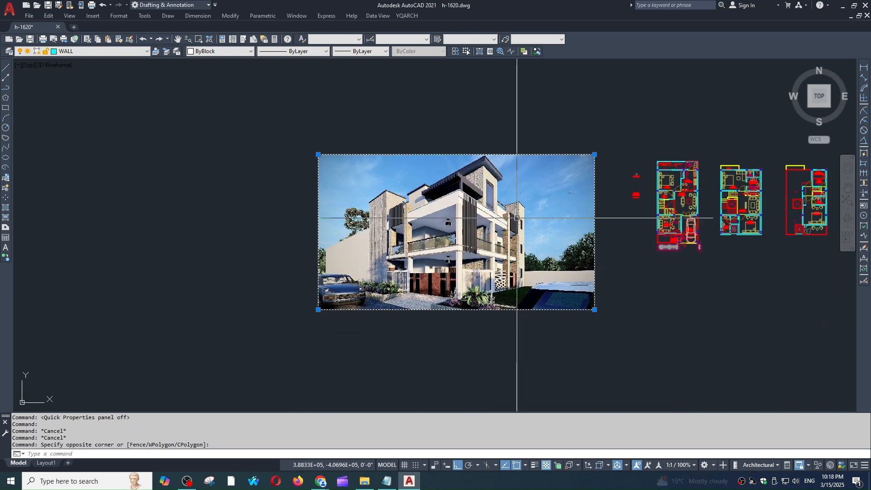
{"action": "key", "text": "Escape"}
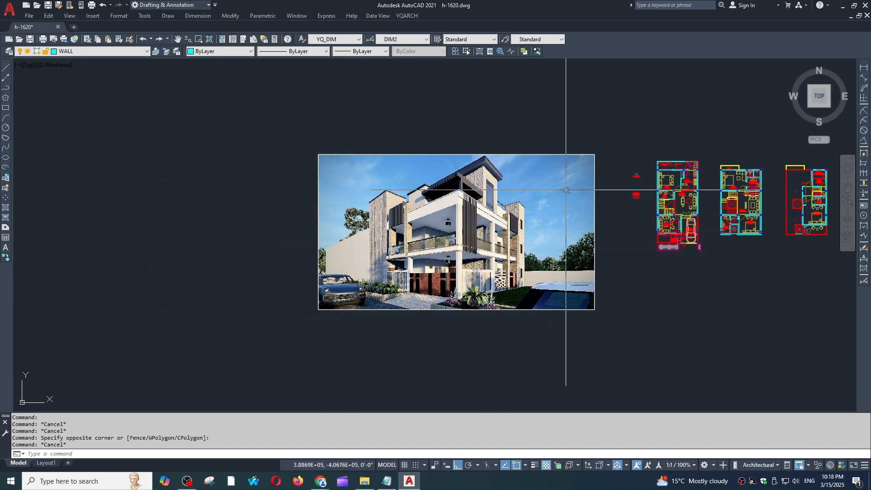
{"action": "left_click", "coordinate": [521, 148]}
{"action": "left_click", "coordinate": [518, 195]}
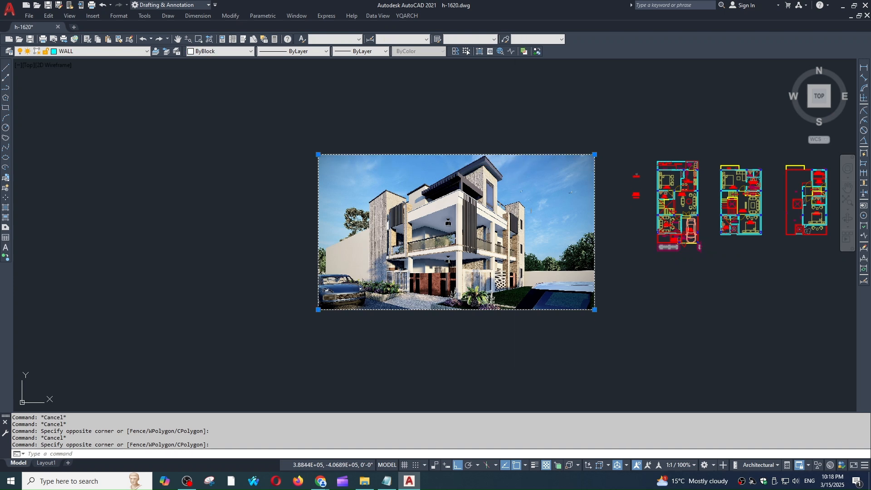
{"action": "key", "text": "Escape"}
Clip the house rendering with ICL (IMAGECLIP) using a new rectangular boundary around the building that trims both sides of the image
{"action": "type", "text": "ic"}
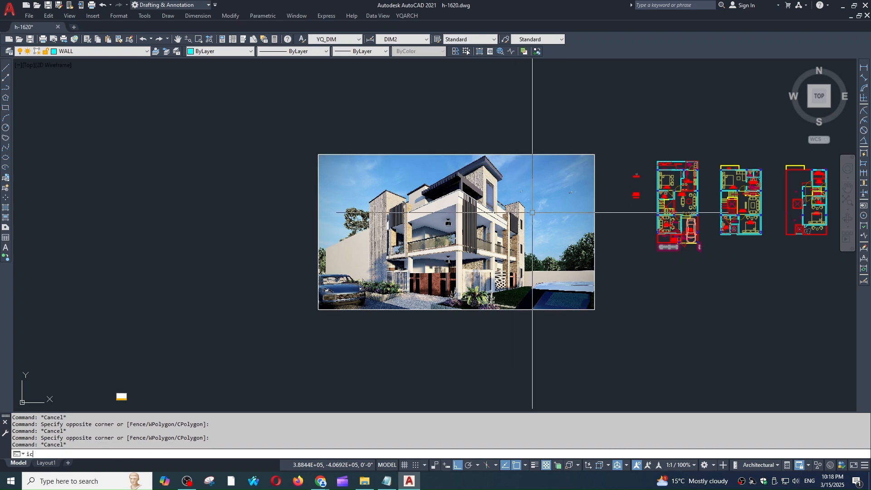
{"action": "type", "text": "l"}
{"action": "key", "text": "Return"}
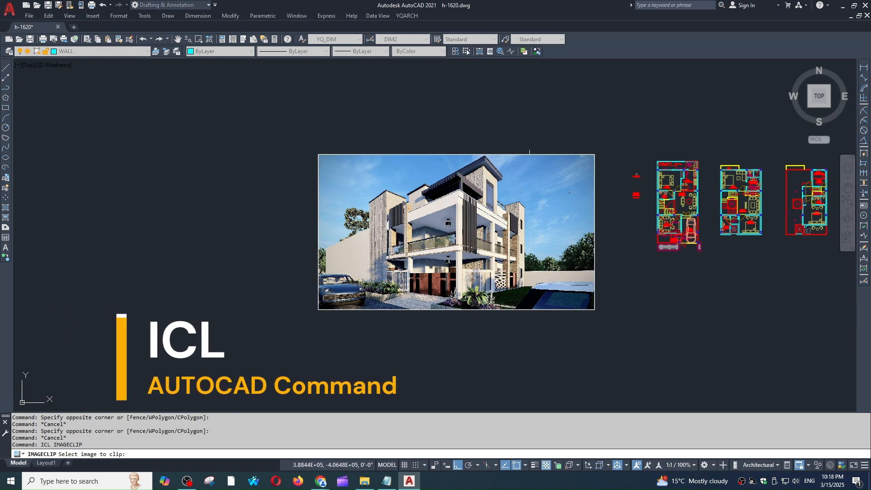
{"action": "left_click", "coordinate": [539, 155]}
{"action": "key", "text": "Return"}
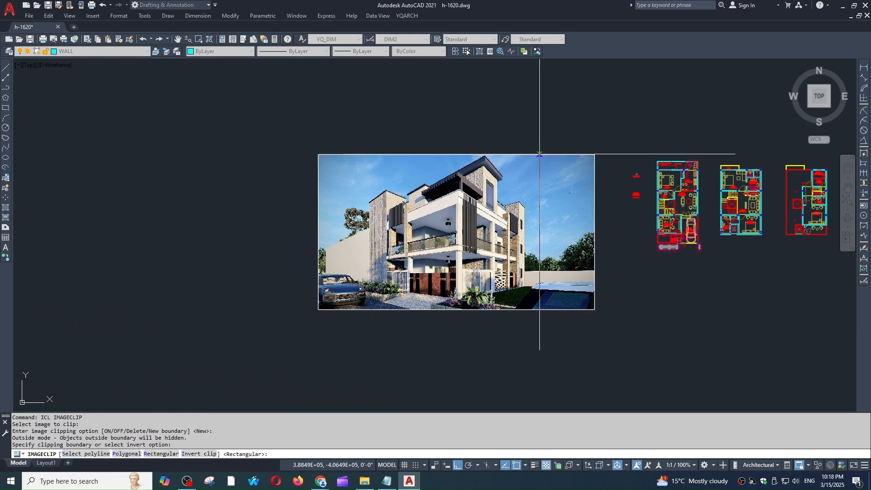
{"action": "left_click", "coordinate": [539, 155]}
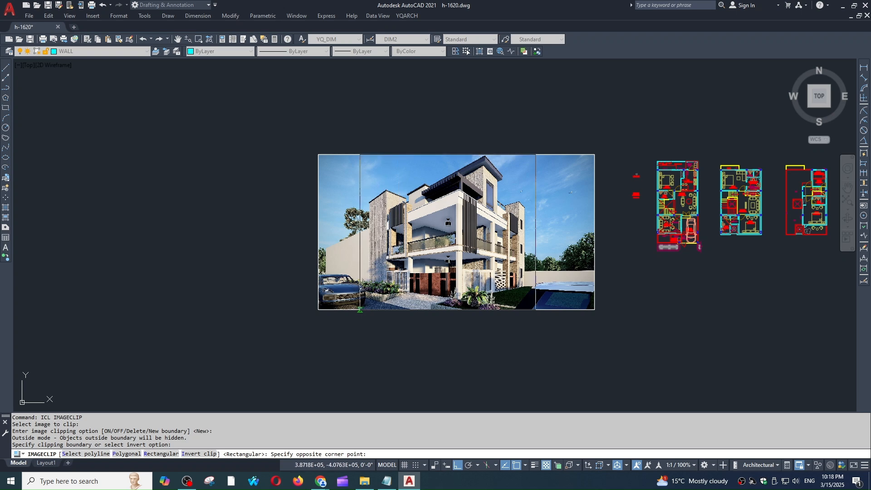
{"action": "left_click", "coordinate": [360, 309]}
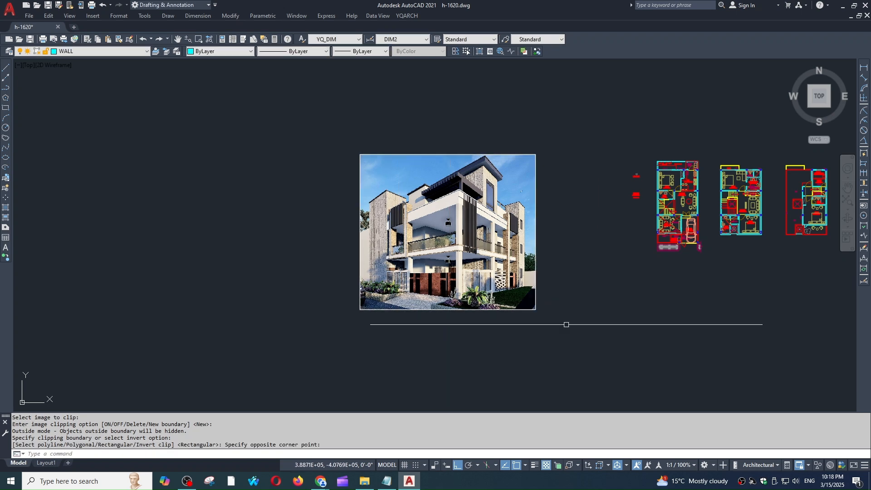
Invert the clip of the house rendering with its boundary grip, flip it back to the inside, and clear the selection
{"action": "scroll", "coordinate": [510, 260], "scroll_direction": "up", "scroll_amount": 2}
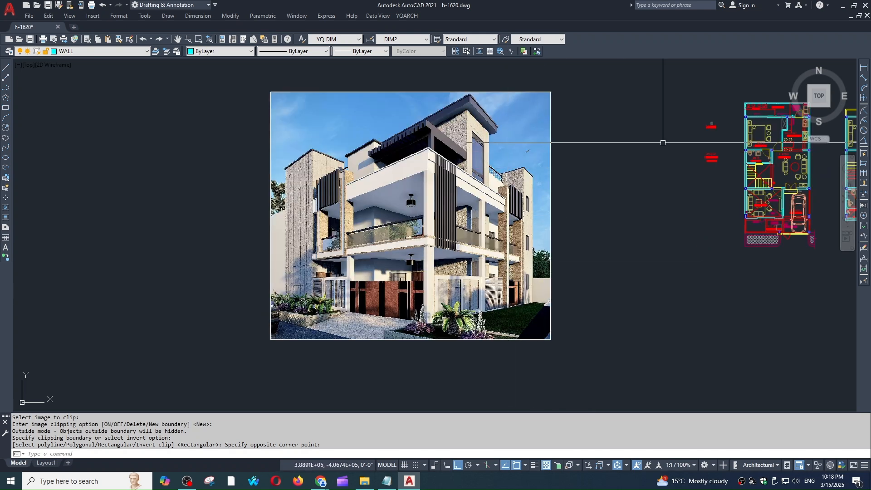
{"action": "left_click", "coordinate": [559, 149]}
{"action": "left_click", "coordinate": [524, 178]}
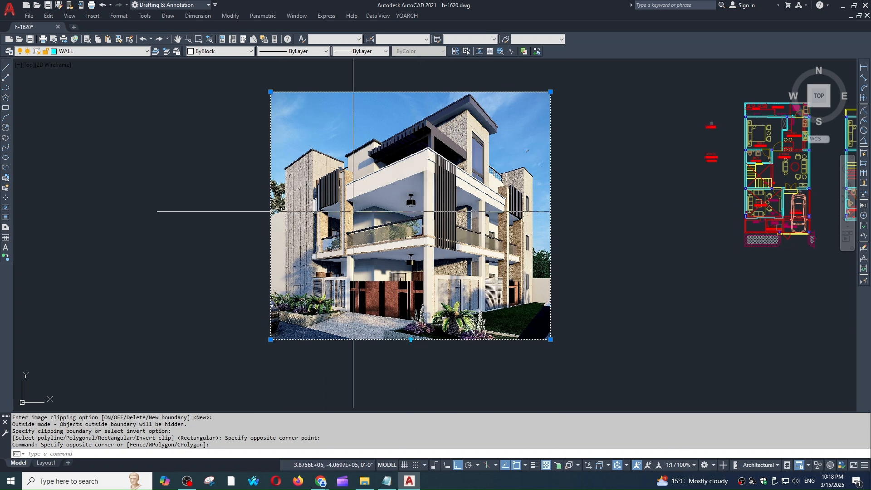
{"action": "left_click", "coordinate": [410, 340]}
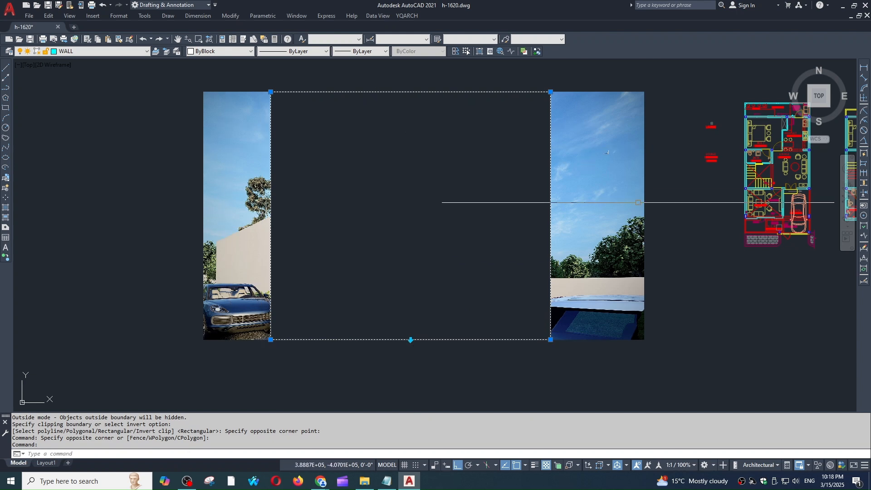
{"action": "left_click", "coordinate": [411, 340]}
{"action": "key", "text": "Escape"}
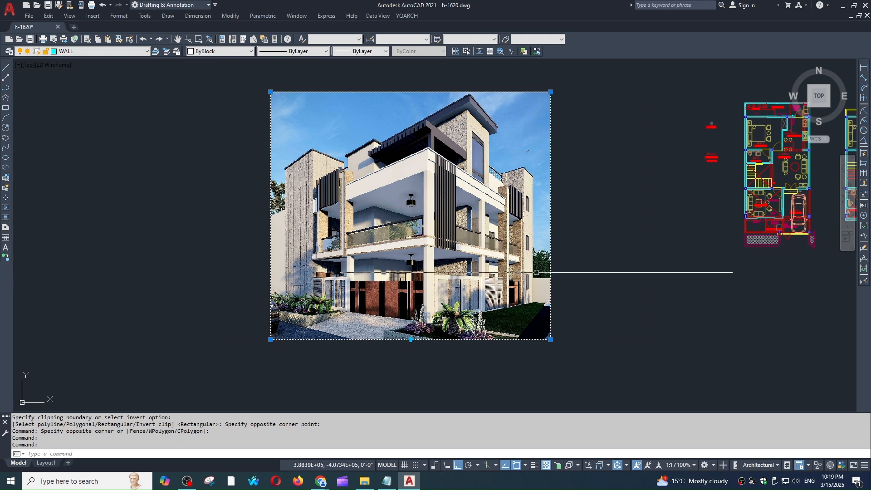
Locate the loose LOUNGE label beside the floor plan and select its three text lines to check they are separate objects, clearing the selection
{"action": "scroll", "coordinate": [554, 273], "scroll_direction": "down", "scroll_amount": 2}
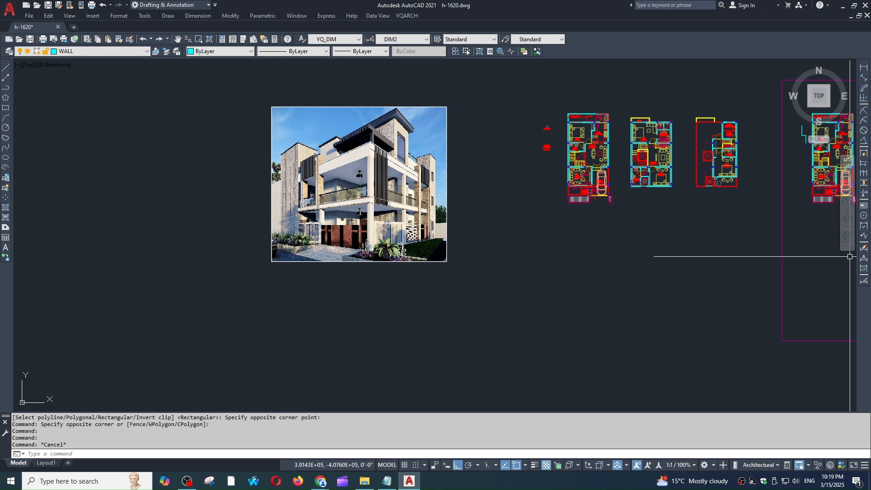
{"action": "key", "text": "Escape"}
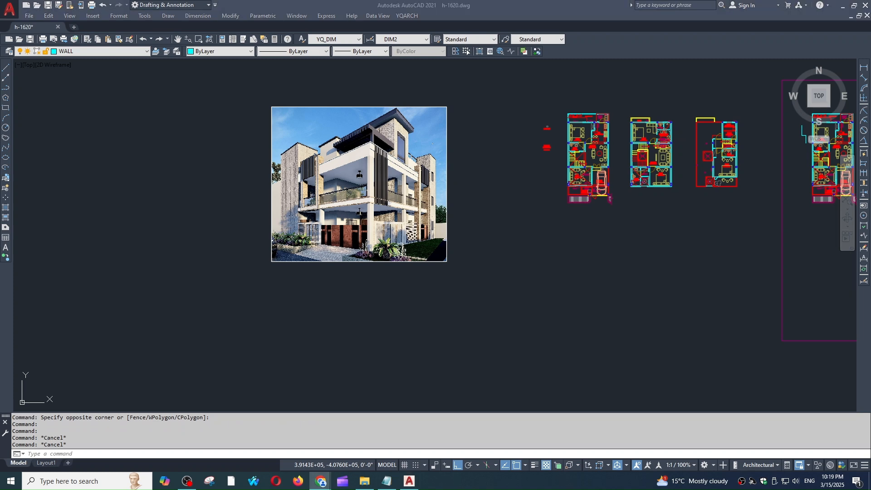
{"action": "key", "text": "Escape"}
{"action": "scroll", "coordinate": [560, 181], "scroll_direction": "up", "scroll_amount": 10}
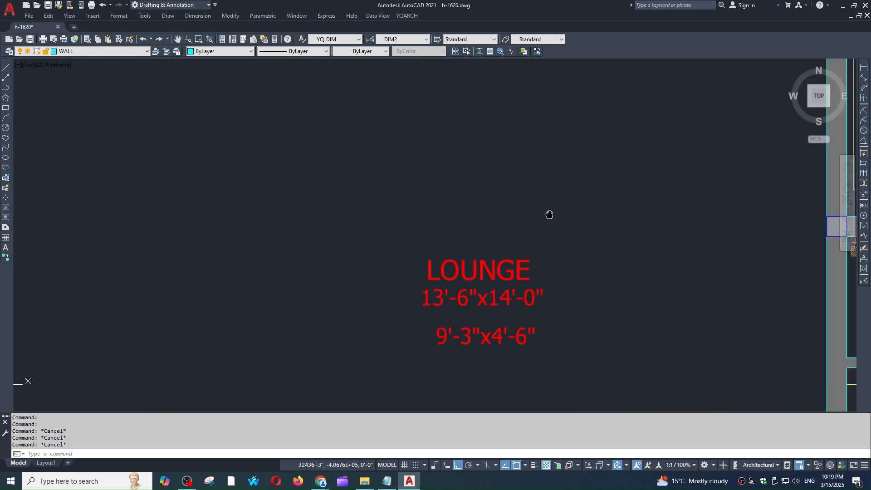
{"action": "scroll", "coordinate": [549, 214], "scroll_direction": "down", "scroll_amount": 3}
{"action": "scroll", "coordinate": [509, 210], "scroll_direction": "up", "scroll_amount": 3}
{"action": "scroll", "coordinate": [495, 188], "scroll_direction": "down", "scroll_amount": 2}
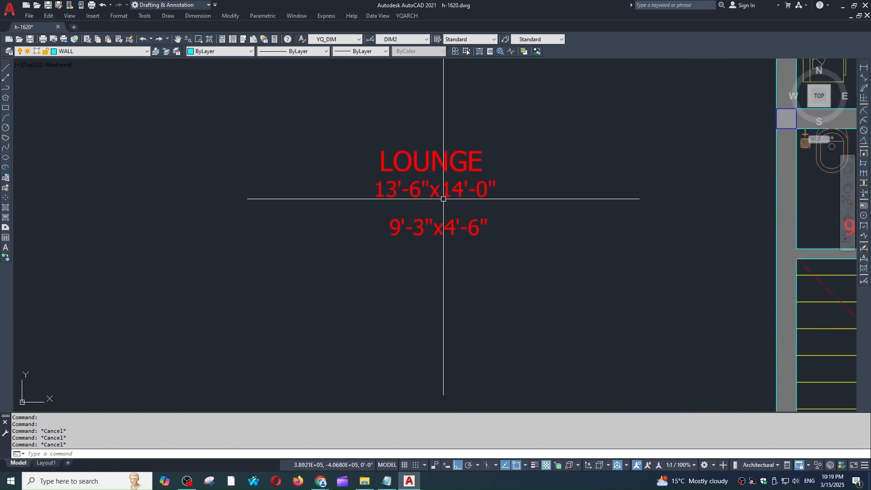
{"action": "scroll", "coordinate": [454, 220], "scroll_direction": "up", "scroll_amount": 4}
{"action": "scroll", "coordinate": [473, 247], "scroll_direction": "down", "scroll_amount": 3}
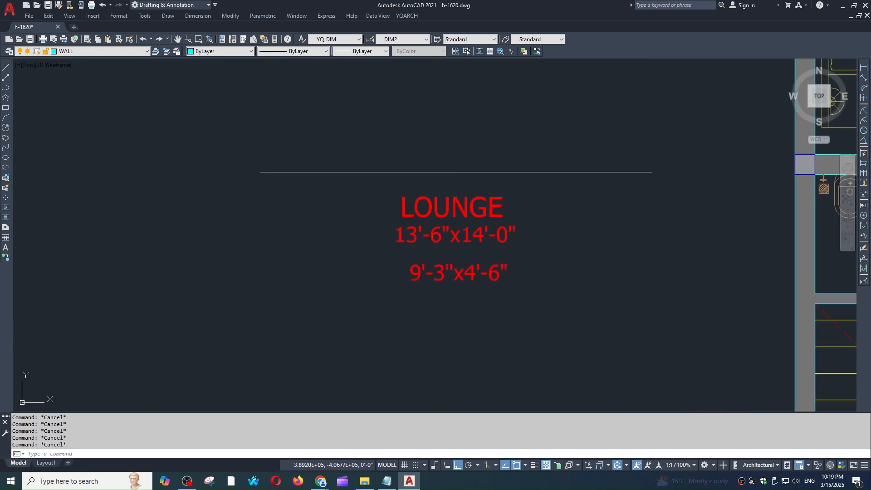
{"action": "left_click", "coordinate": [456, 175]}
{"action": "left_click", "coordinate": [442, 239]}
{"action": "left_click", "coordinate": [458, 184]}
{"action": "key", "text": "Escape"}
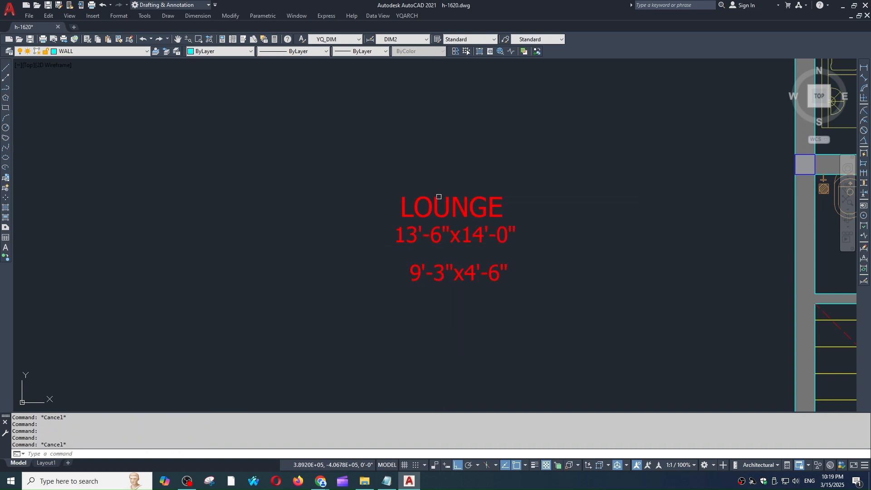
{"action": "left_click", "coordinate": [446, 274]}
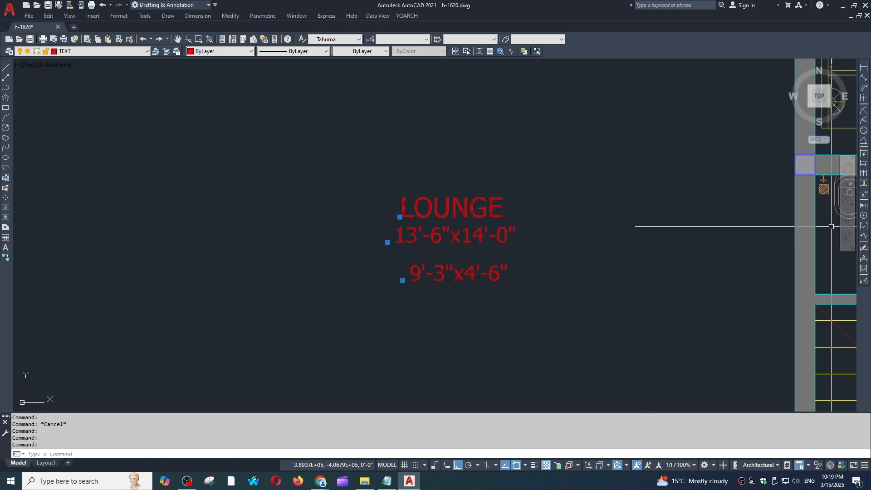
{"action": "key", "text": "Escape"}
Combine the three text lines of the LOUNGE label into one multiline text with TXT2MTXT
{"action": "scroll", "coordinate": [453, 231], "scroll_direction": "up", "scroll_amount": 4}
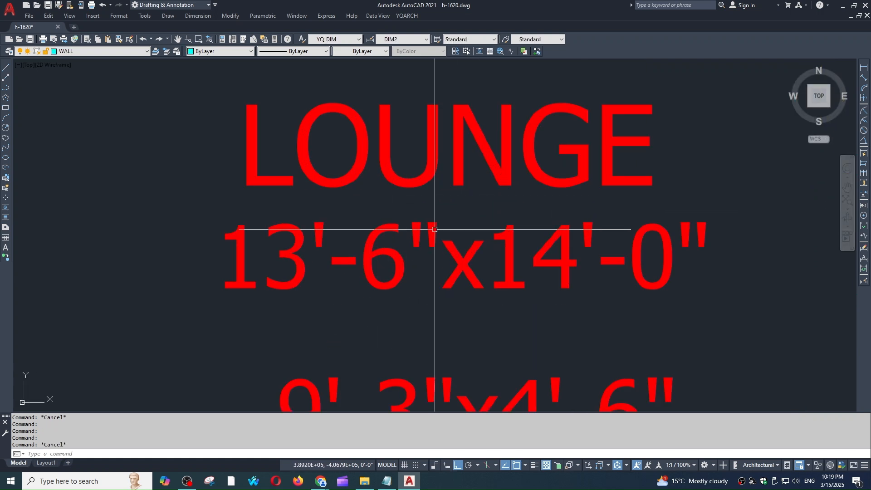
{"action": "scroll", "coordinate": [441, 241], "scroll_direction": "down", "scroll_amount": 2}
{"action": "middle_click_drag", "start_coordinate": [441, 241], "coordinate": [431, 217]}
{"action": "key", "text": "Escape"}
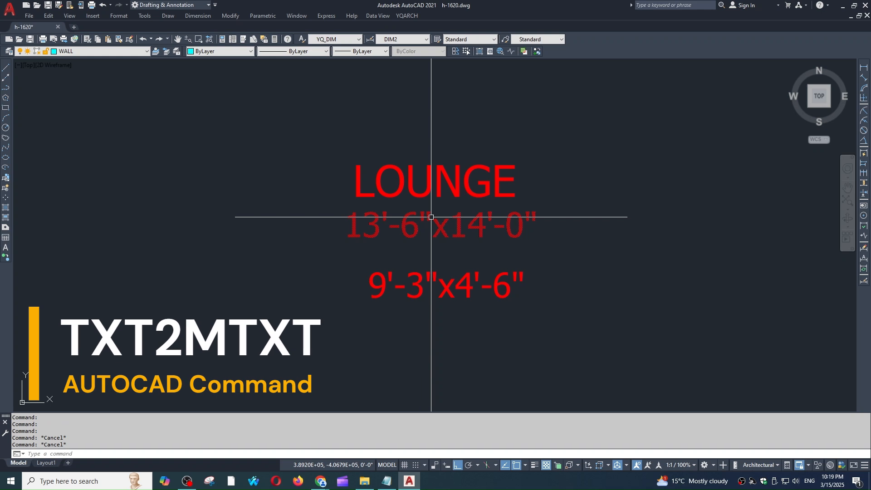
{"action": "type", "text": "te"}
{"action": "key", "text": "BackSpace"}
{"action": "key", "text": "BackSpace"}
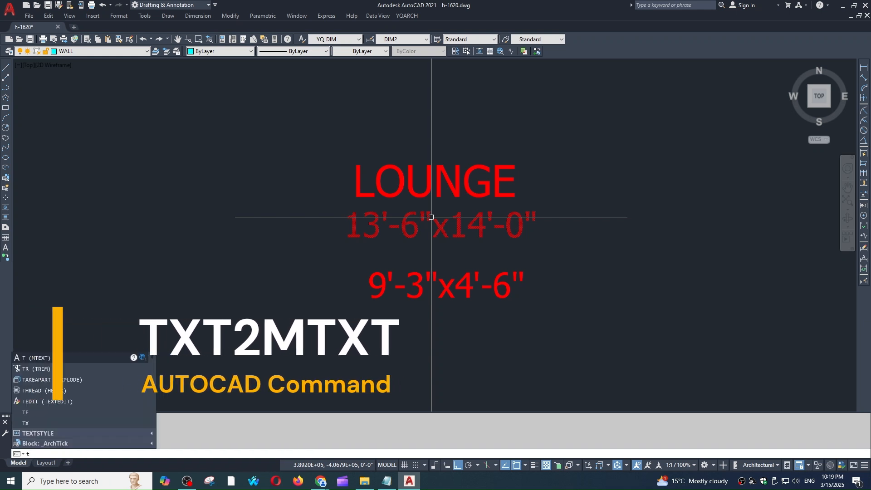
{"action": "type", "text": "xt"}
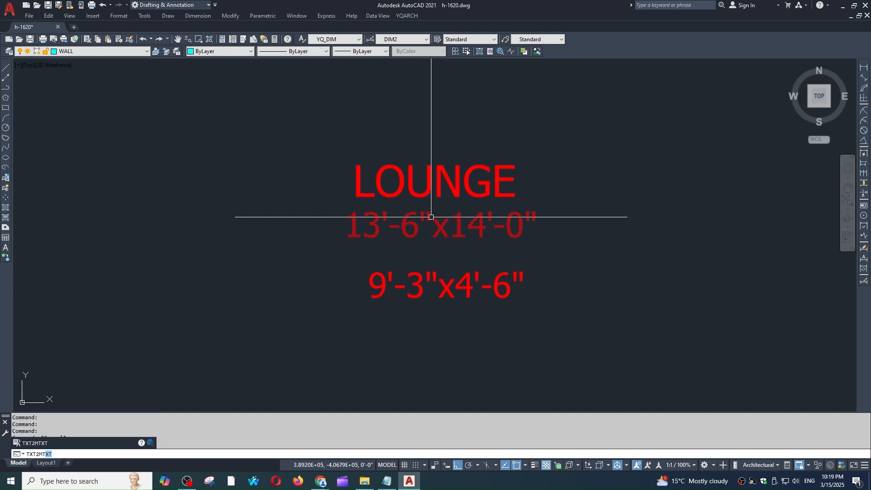
{"action": "key", "text": "Return"}
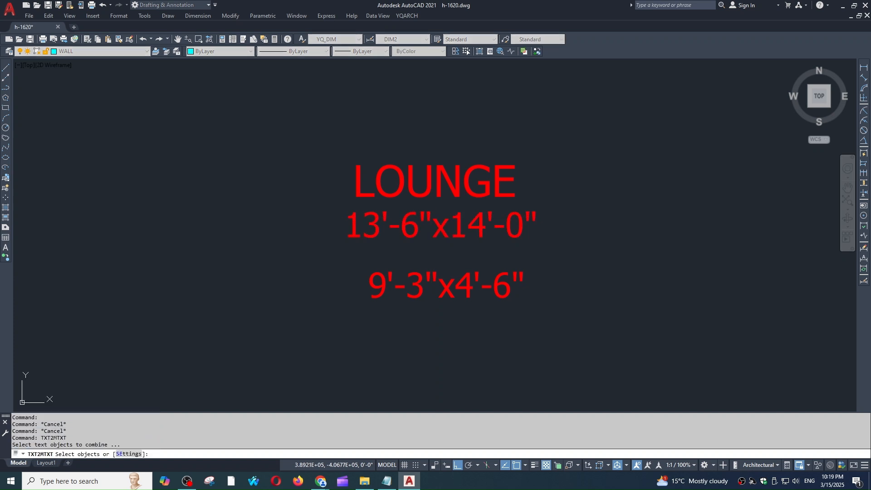
{"action": "left_click", "coordinate": [459, 122]}
{"action": "left_click", "coordinate": [415, 318]}
{"action": "key", "text": "Return"}
Widen the text frame of the combined LOUNGE label with its width grip and clear the selection
{"action": "left_click", "coordinate": [444, 181]}
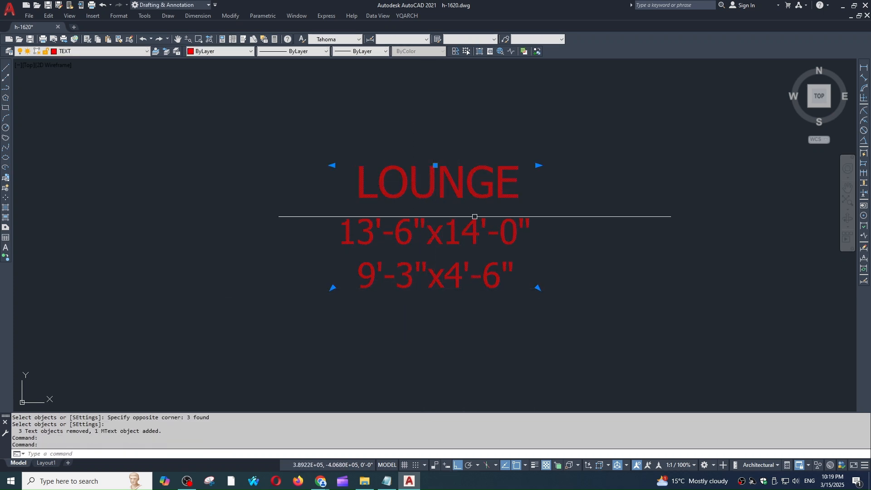
{"action": "left_click", "coordinate": [539, 166]}
{"action": "left_click", "coordinate": [614, 165]}
{"action": "scroll", "coordinate": [476, 246], "scroll_direction": "down", "scroll_amount": 4}
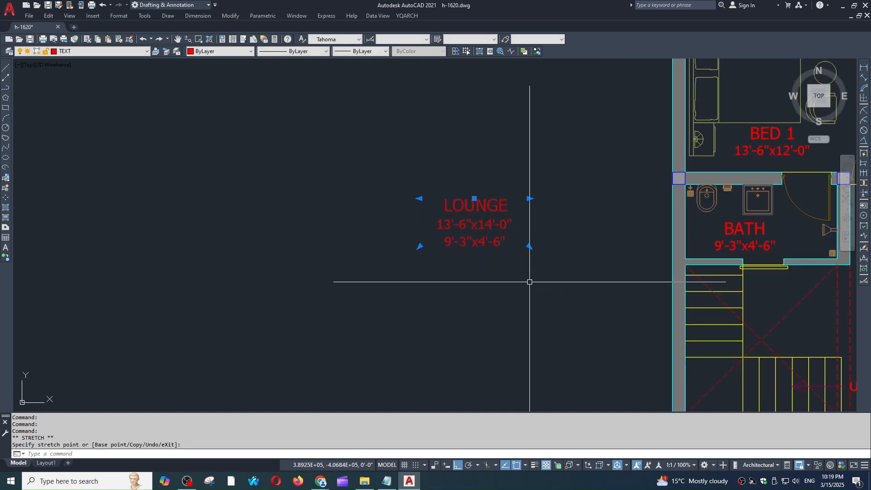
{"action": "key", "text": "Escape"}
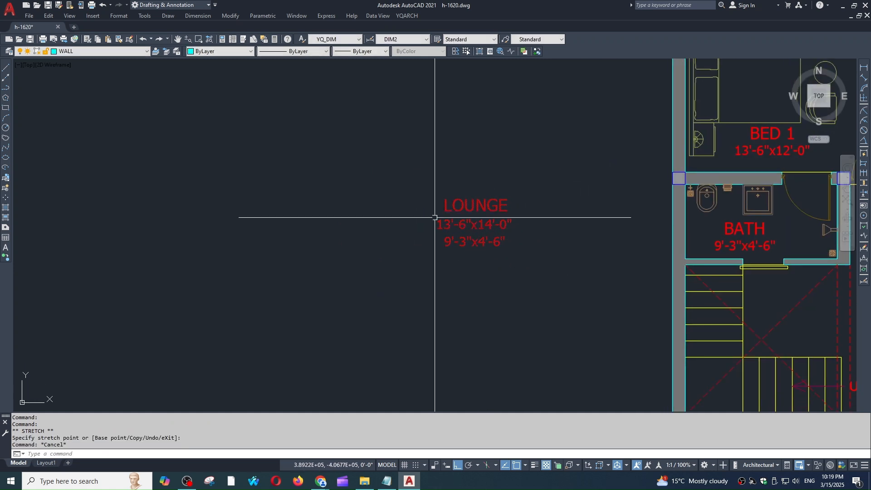